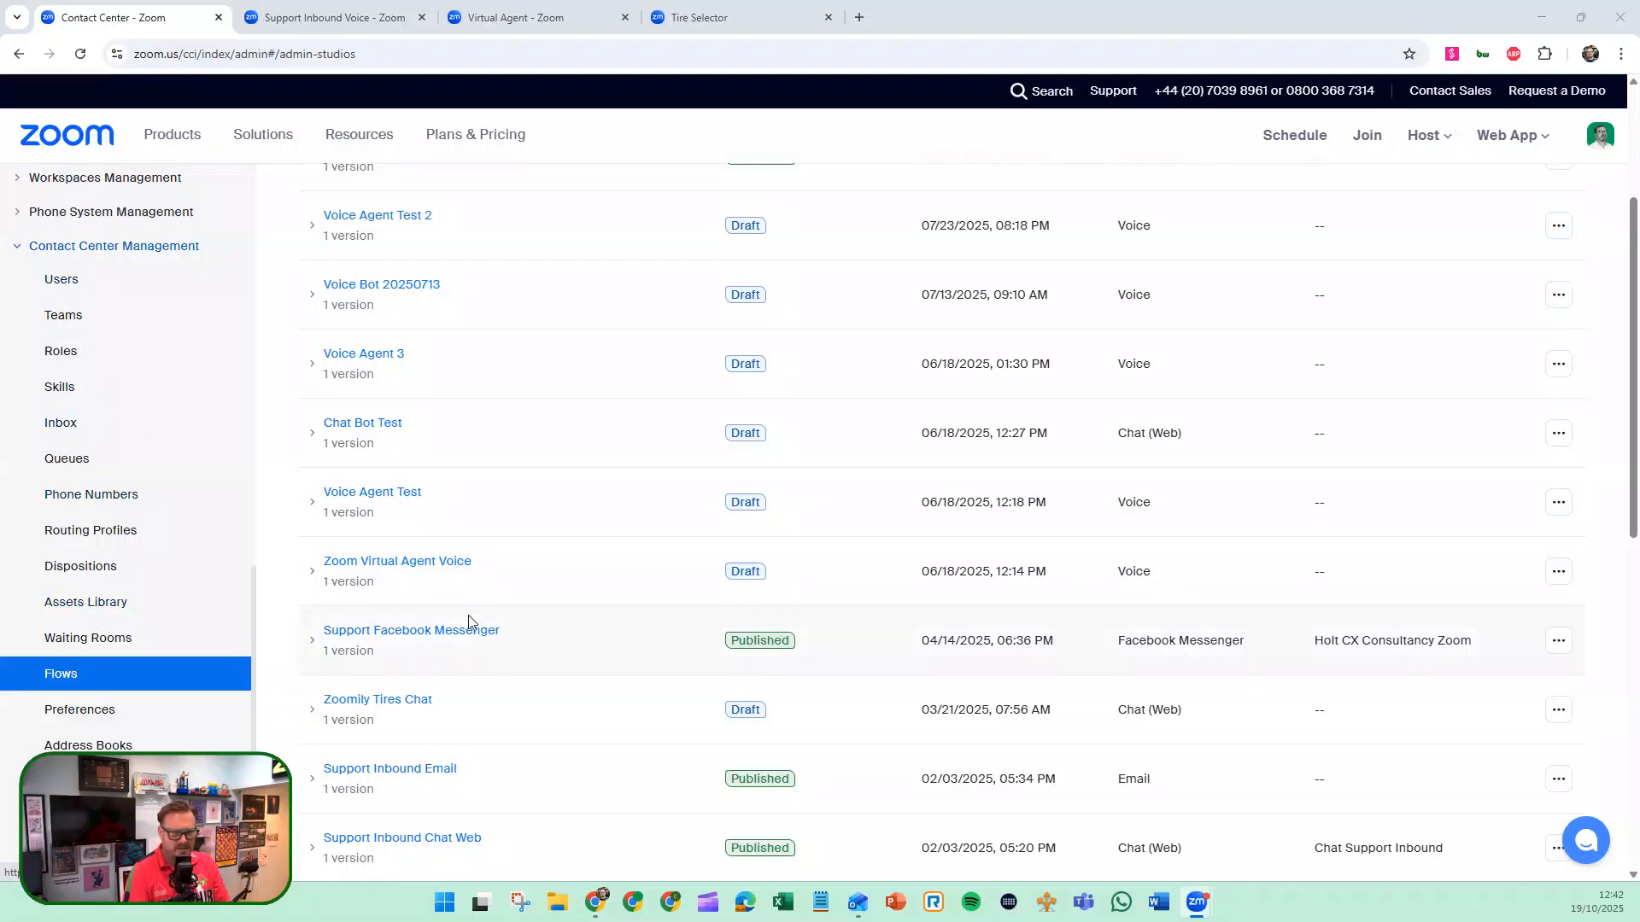
Switch to the Support Inbound Voice flow and bring its Start, SendMedia and Route_to widgets into view.
{"action": "scroll", "coordinate": [469, 622], "scroll_direction": "up", "scroll_amount": 3}
{"action": "scroll", "coordinate": [469, 622], "scroll_direction": "down", "scroll_amount": 2}
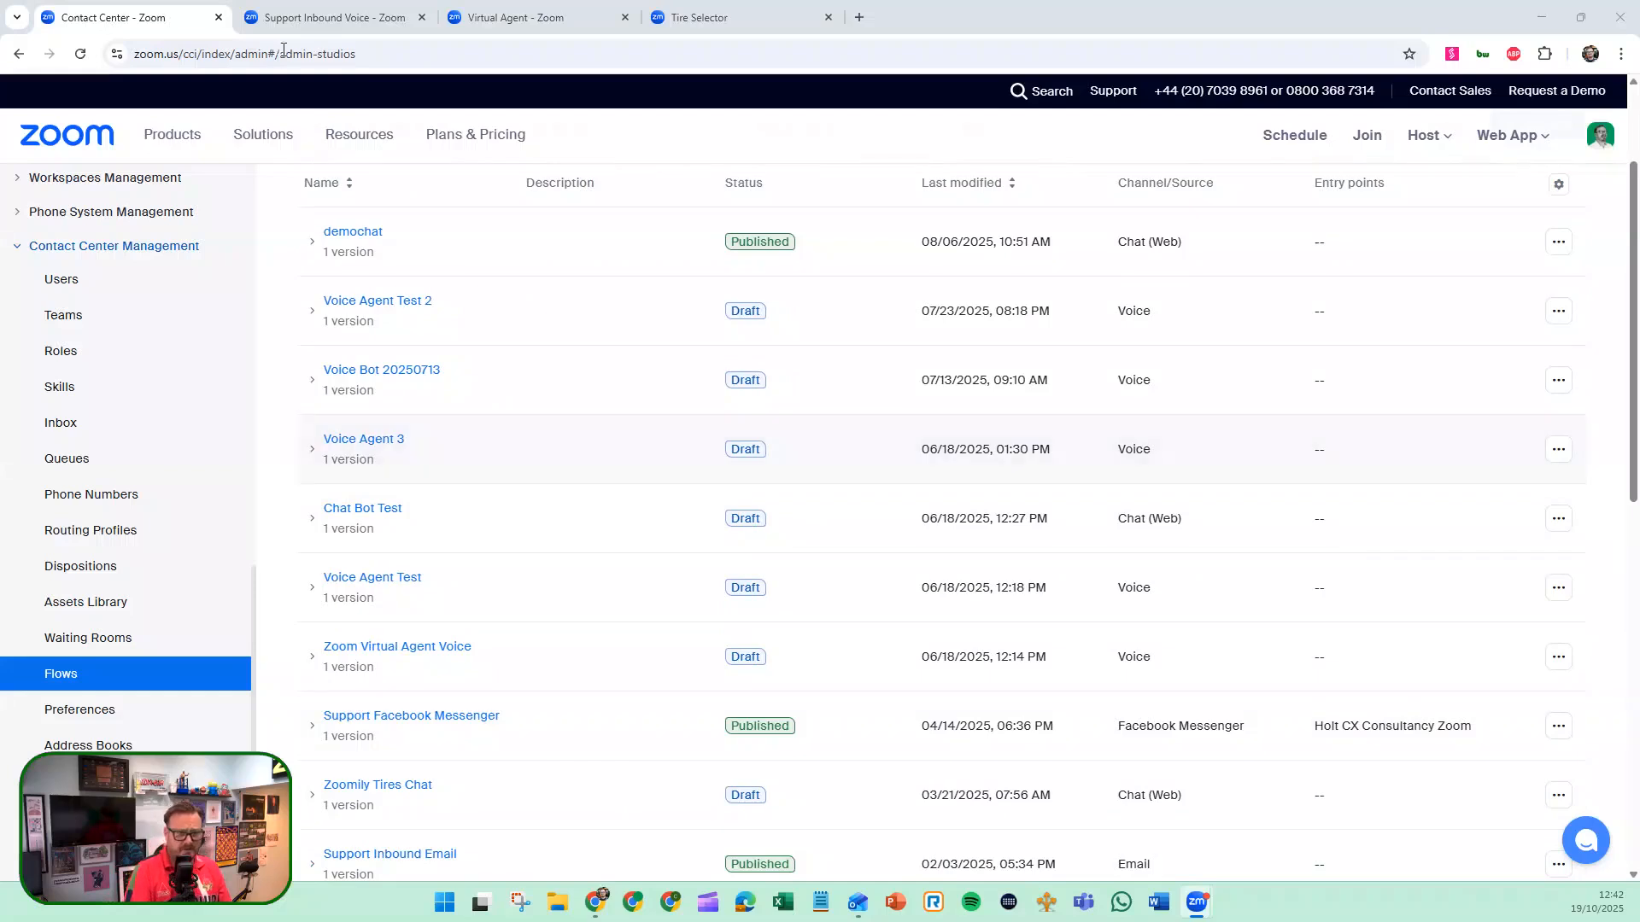
{"action": "left_click", "coordinate": [324, 17]}
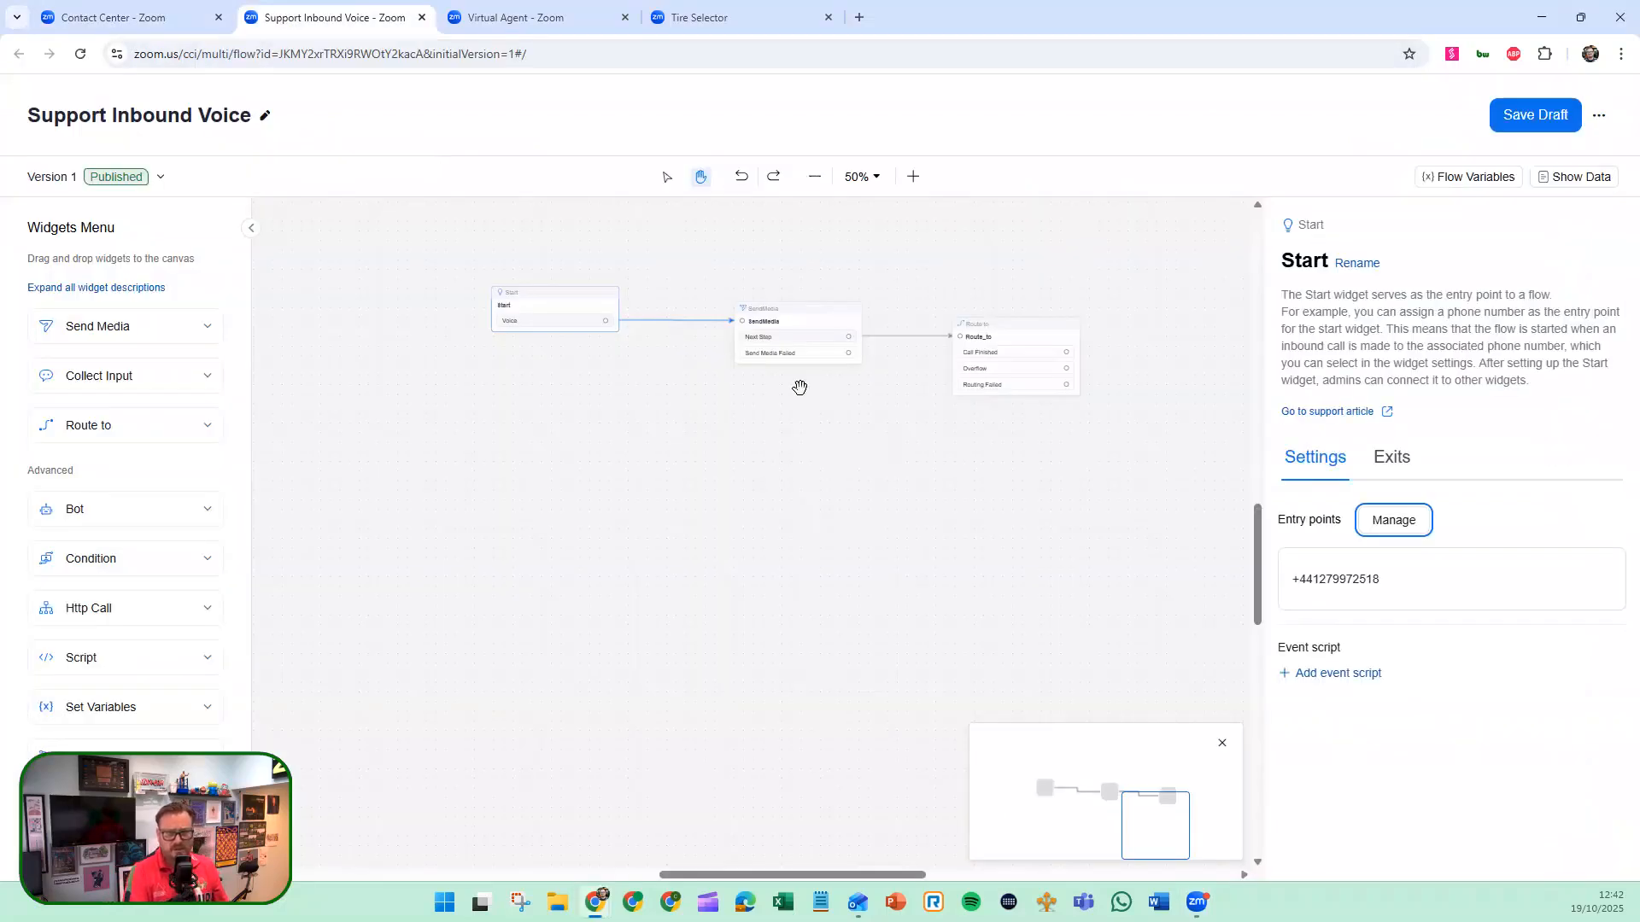
{"action": "left_click_drag", "start_coordinate": [751, 439], "coordinate": [737, 565]}
{"action": "left_click", "coordinate": [1144, 469]}
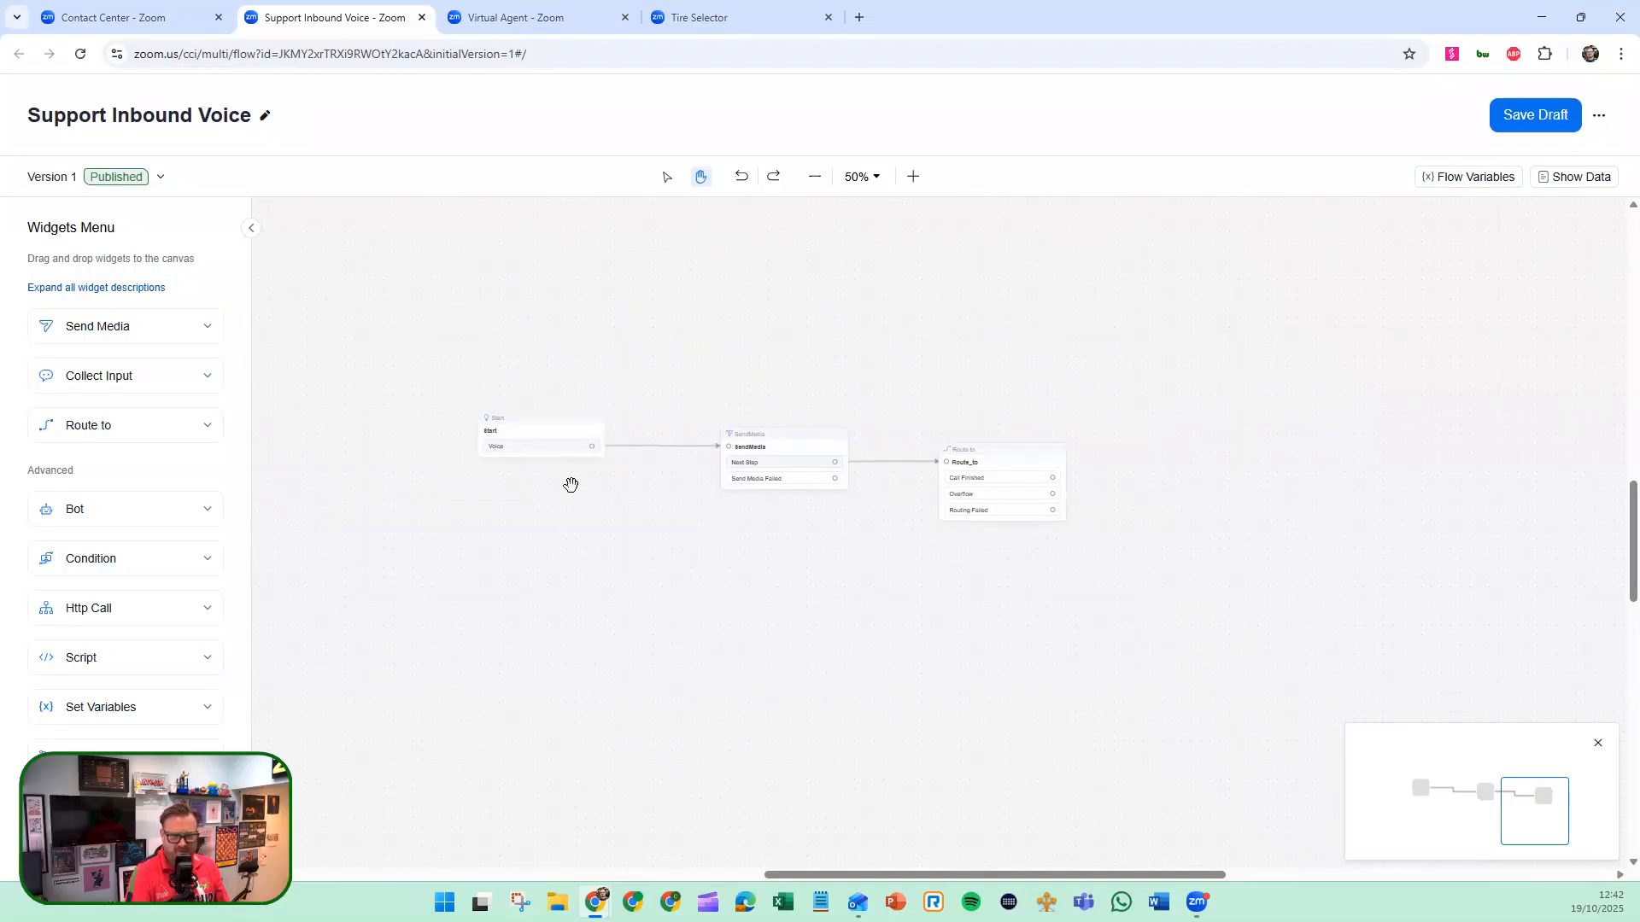
{"action": "scroll", "coordinate": [571, 485], "scroll_direction": "up", "scroll_amount": 4}
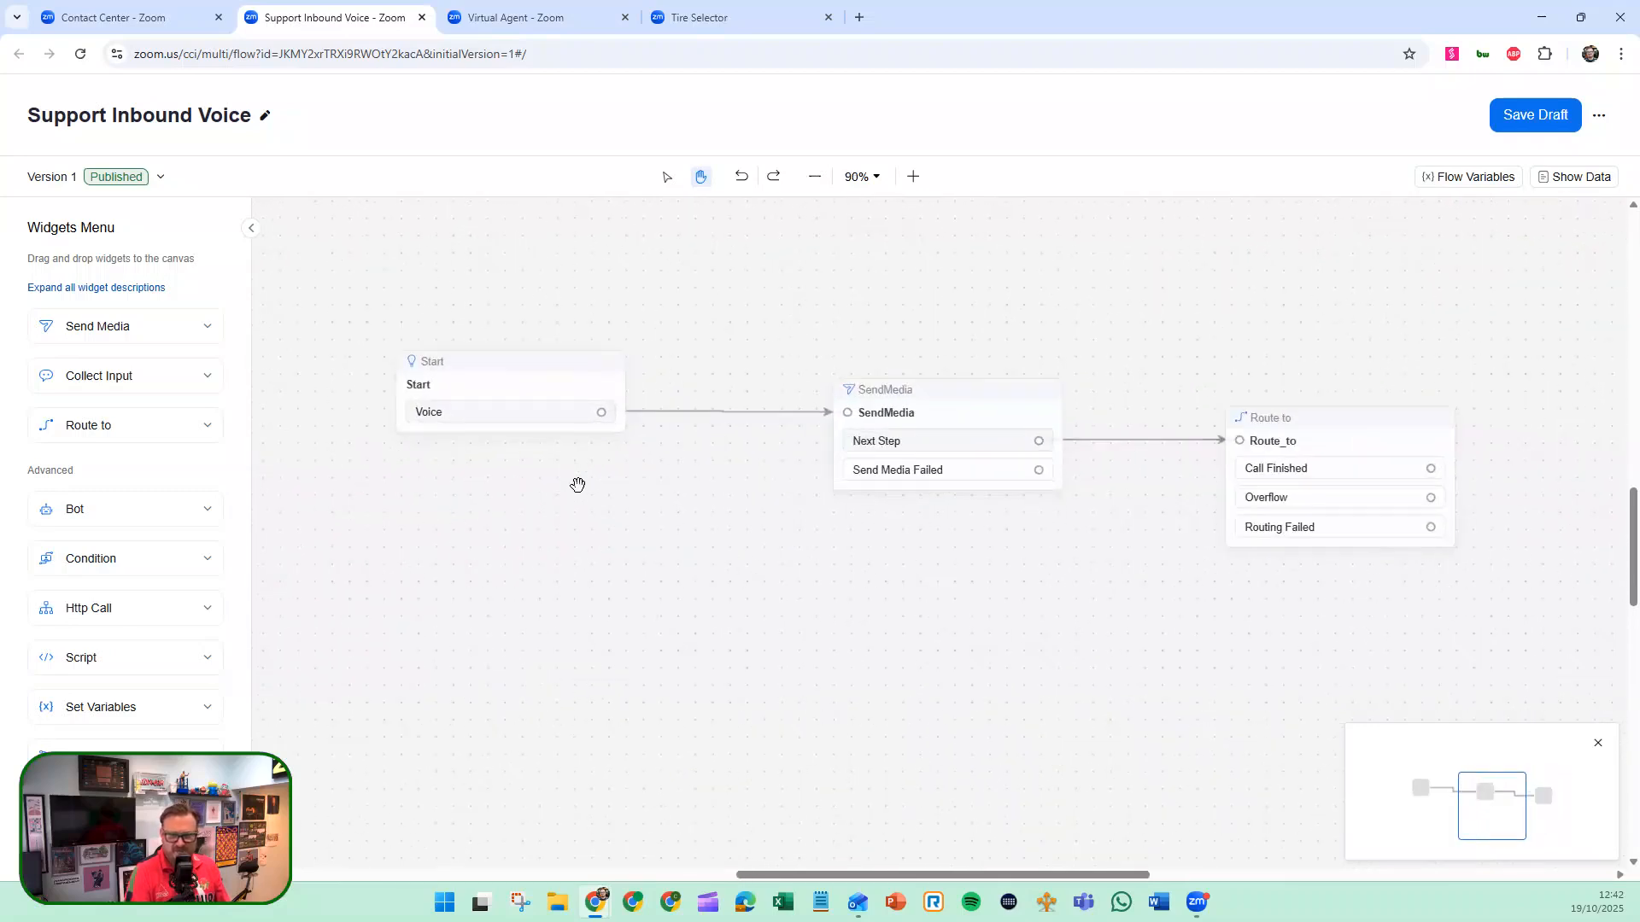
{"action": "scroll", "coordinate": [579, 486], "scroll_direction": "up", "scroll_amount": 1}
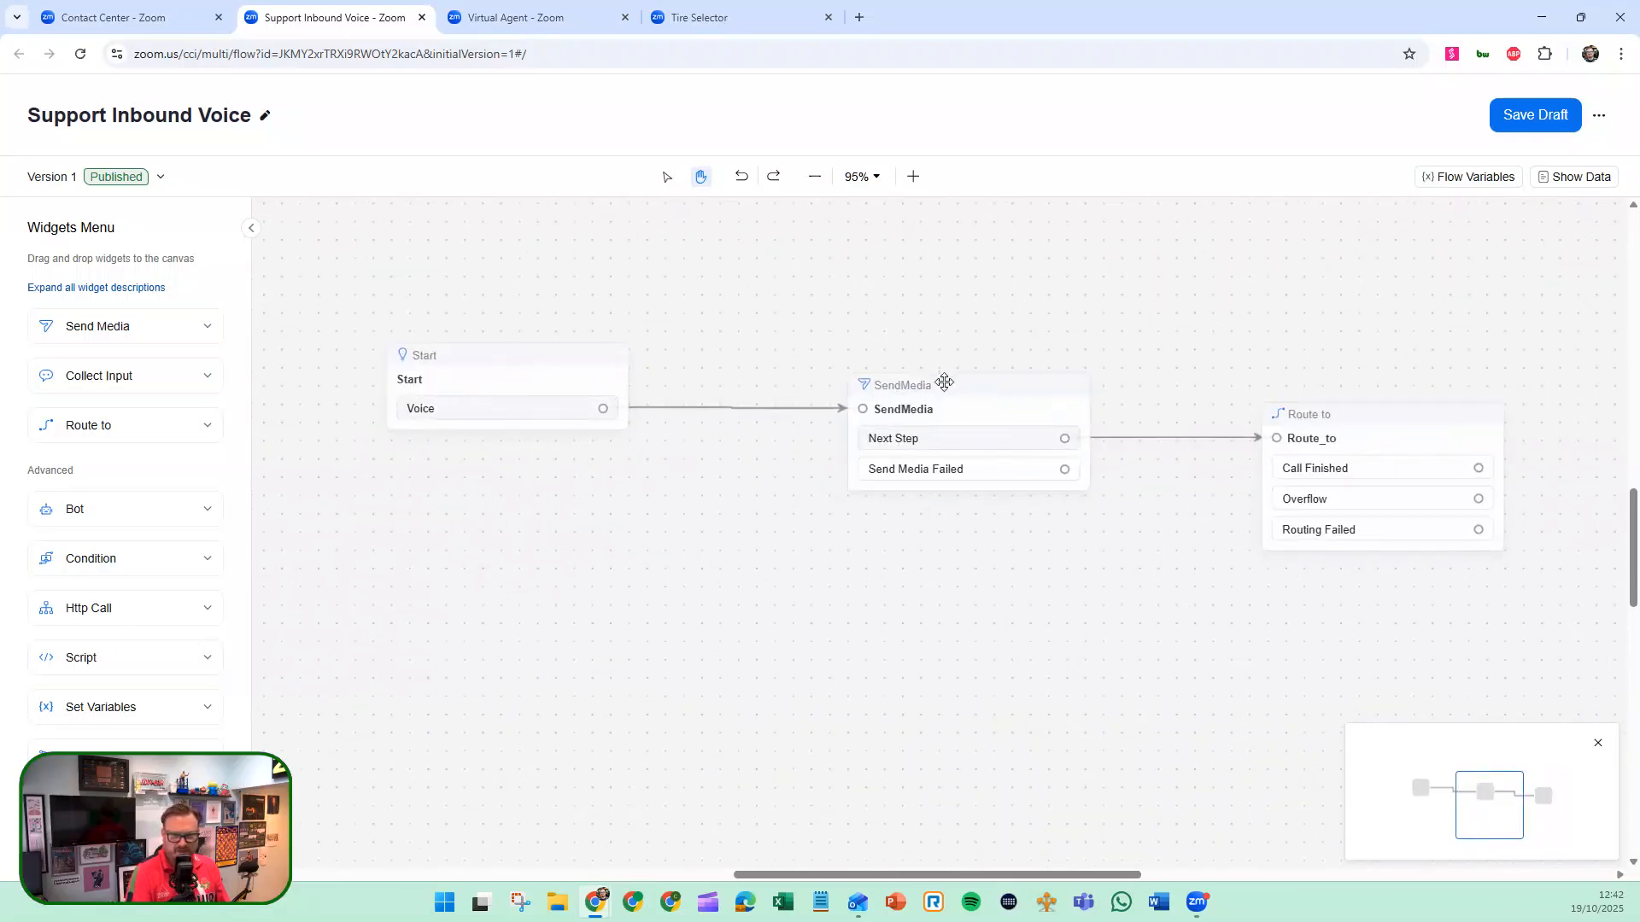
Review the Start widget's voice entry point and exit, and the SendMedia widget's audio settings.
{"action": "left_click", "coordinate": [483, 365]}
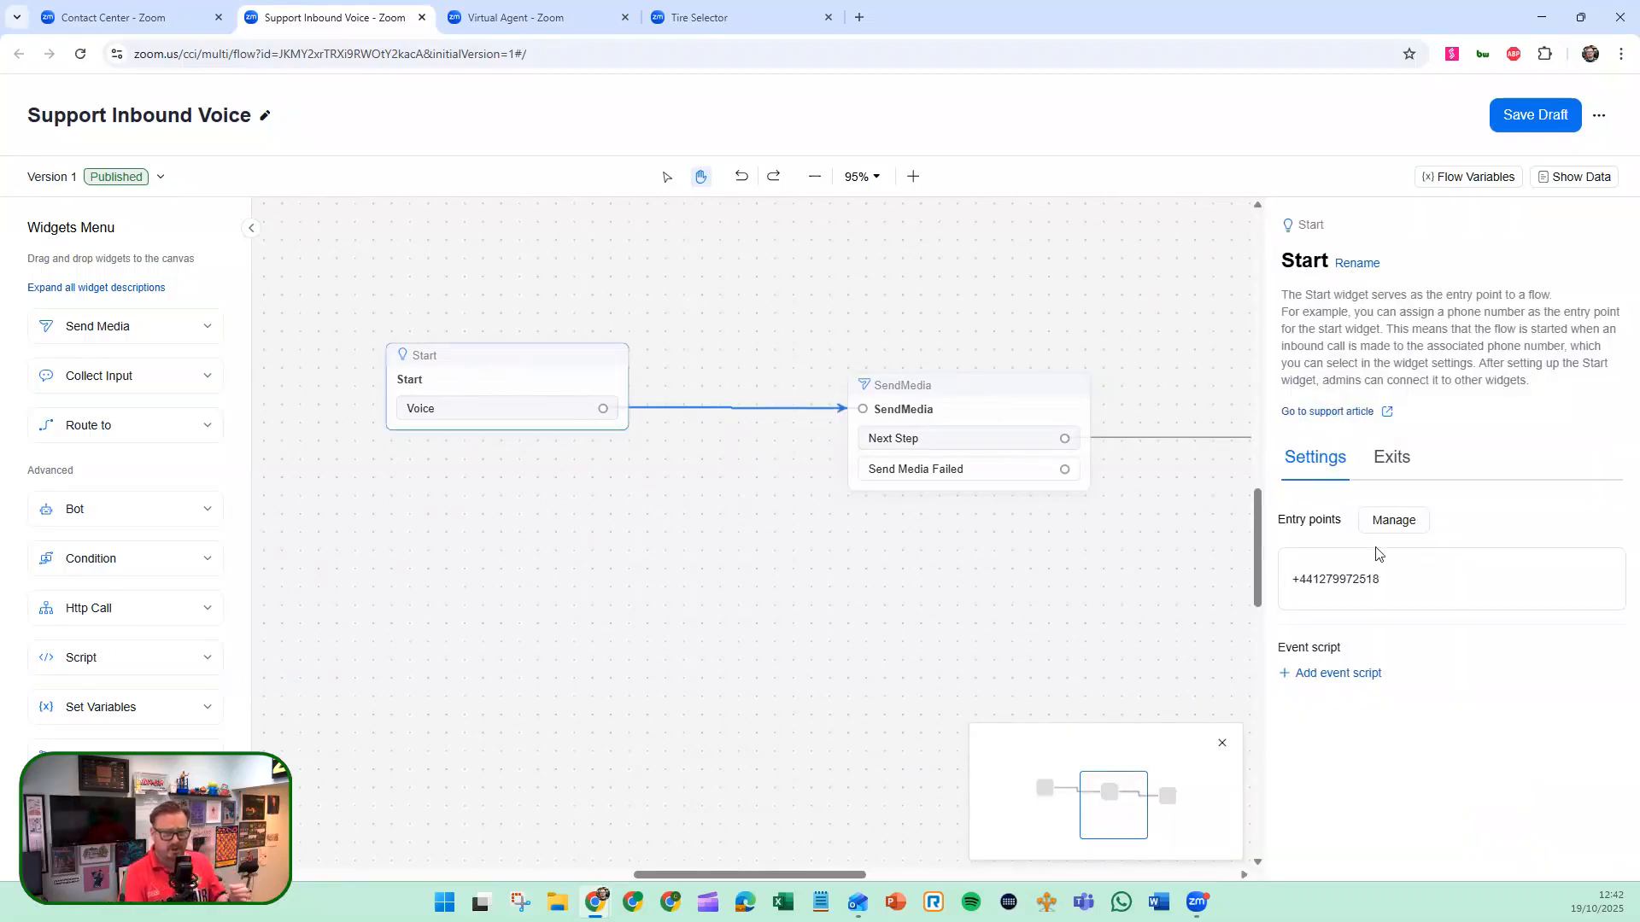
{"action": "left_click", "coordinate": [1401, 528]}
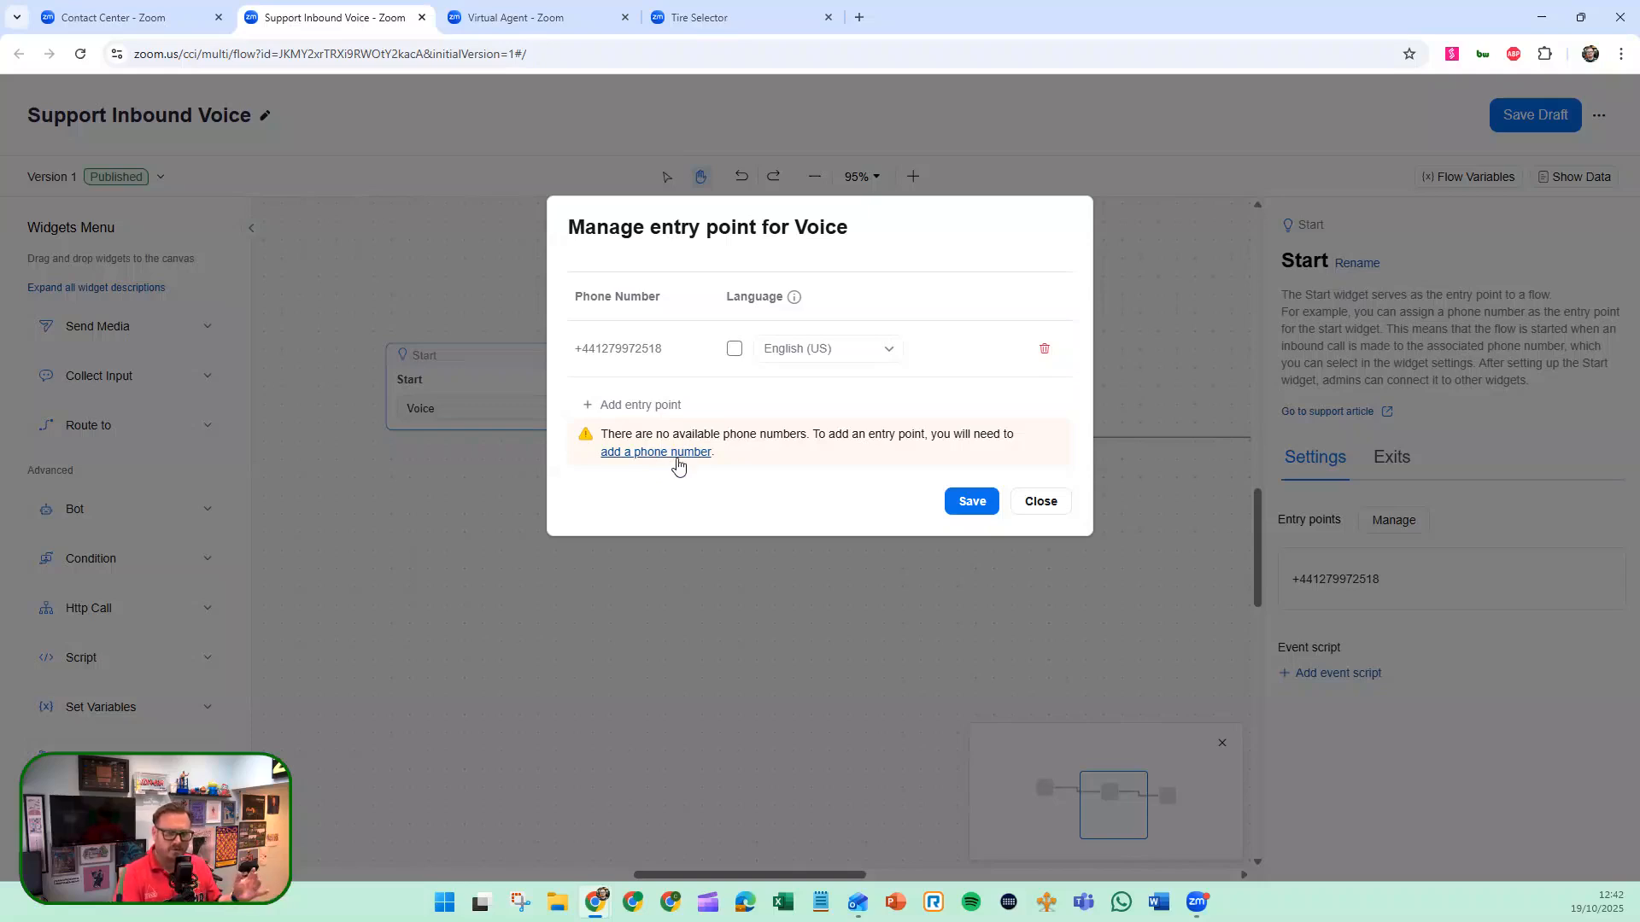
{"action": "left_click", "coordinate": [1035, 506]}
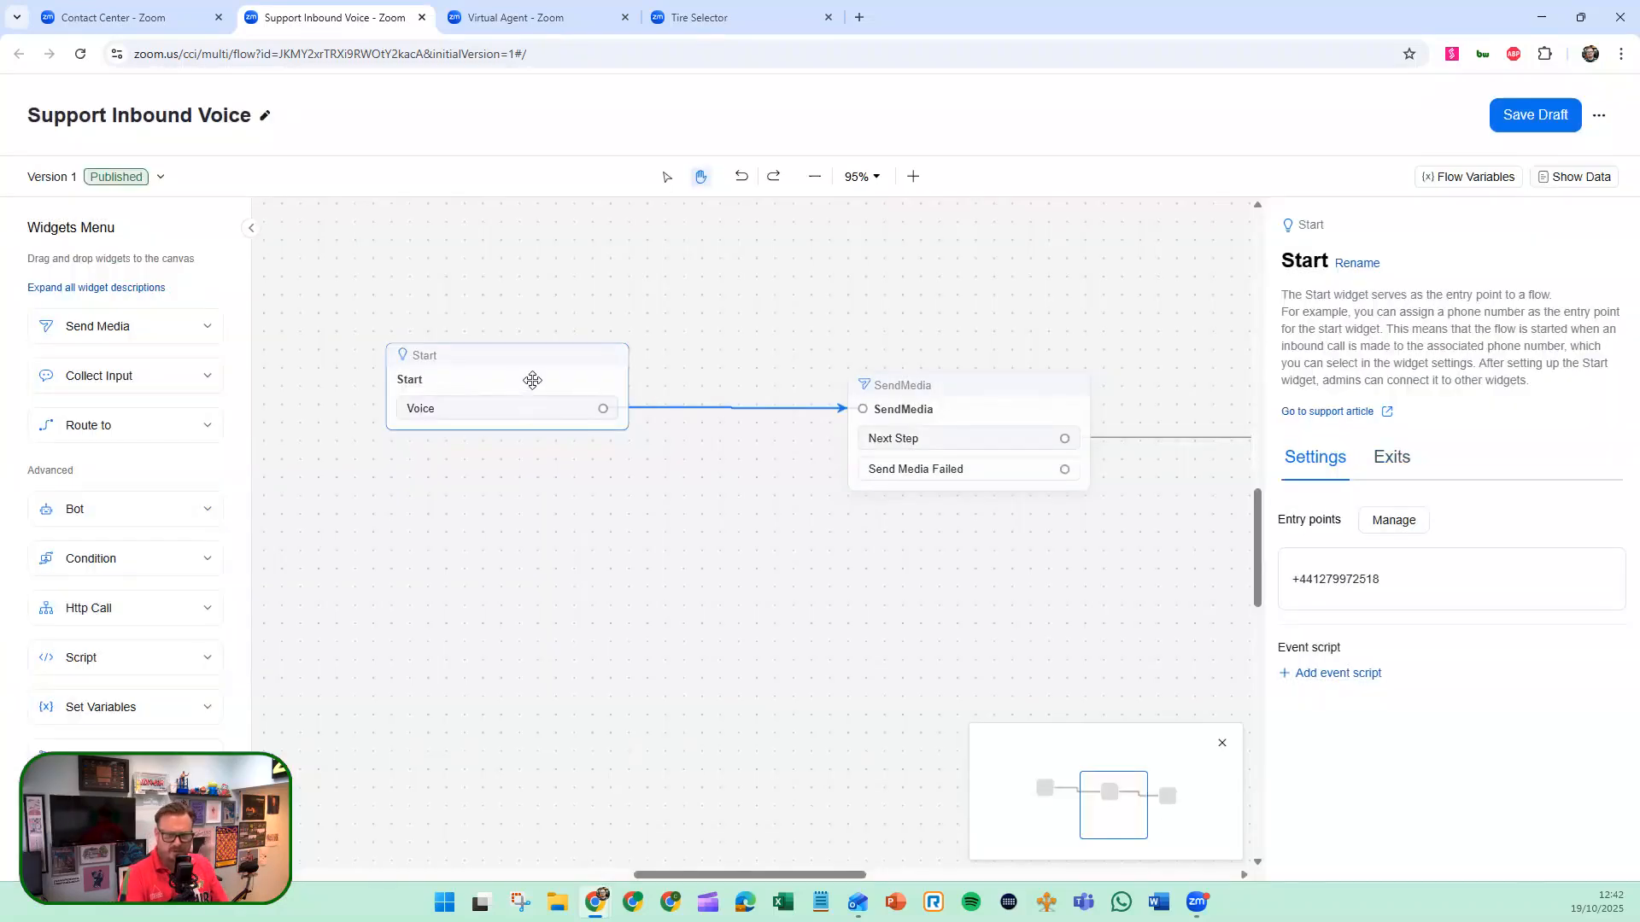
{"action": "left_click", "coordinate": [1385, 458]}
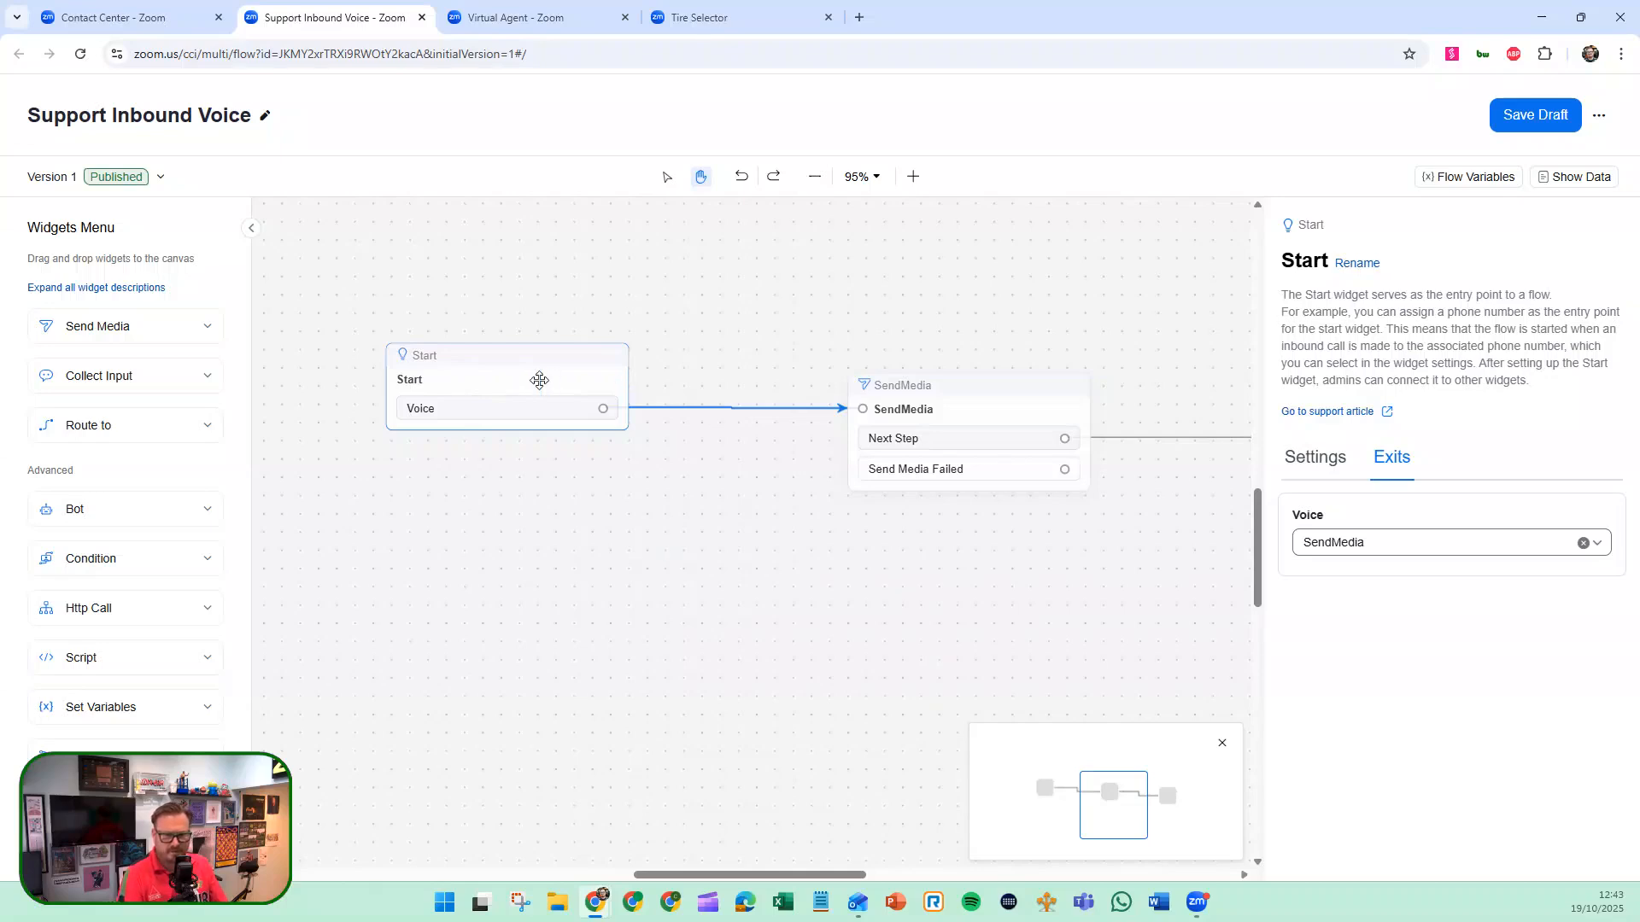
{"action": "left_click", "coordinate": [949, 411]}
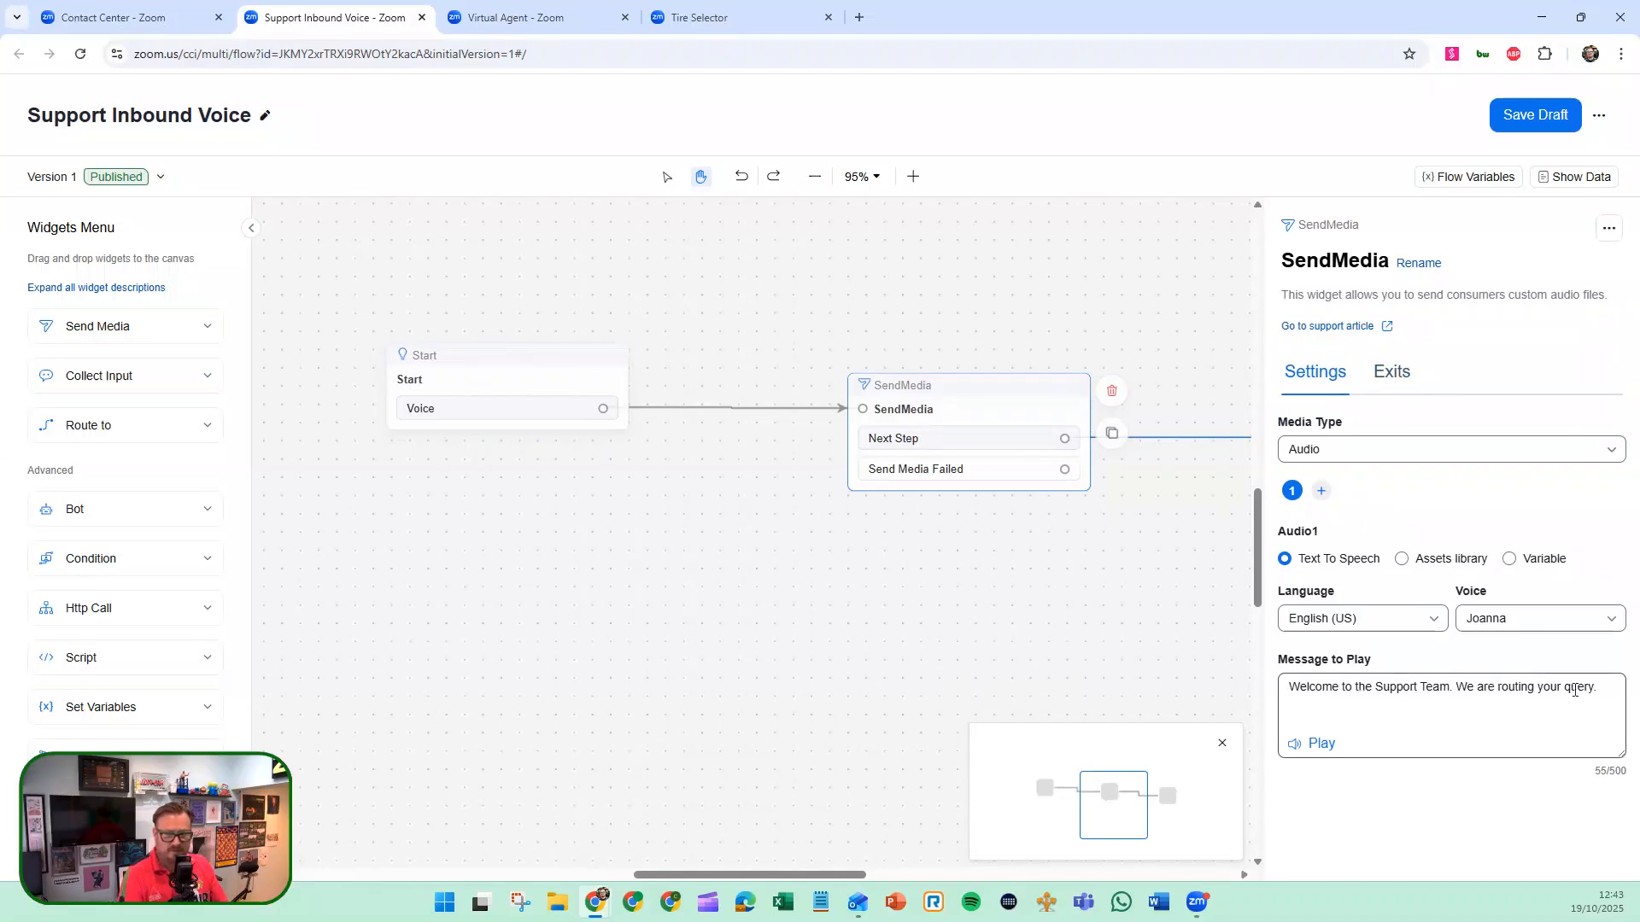
{"action": "left_click", "coordinate": [1114, 588]}
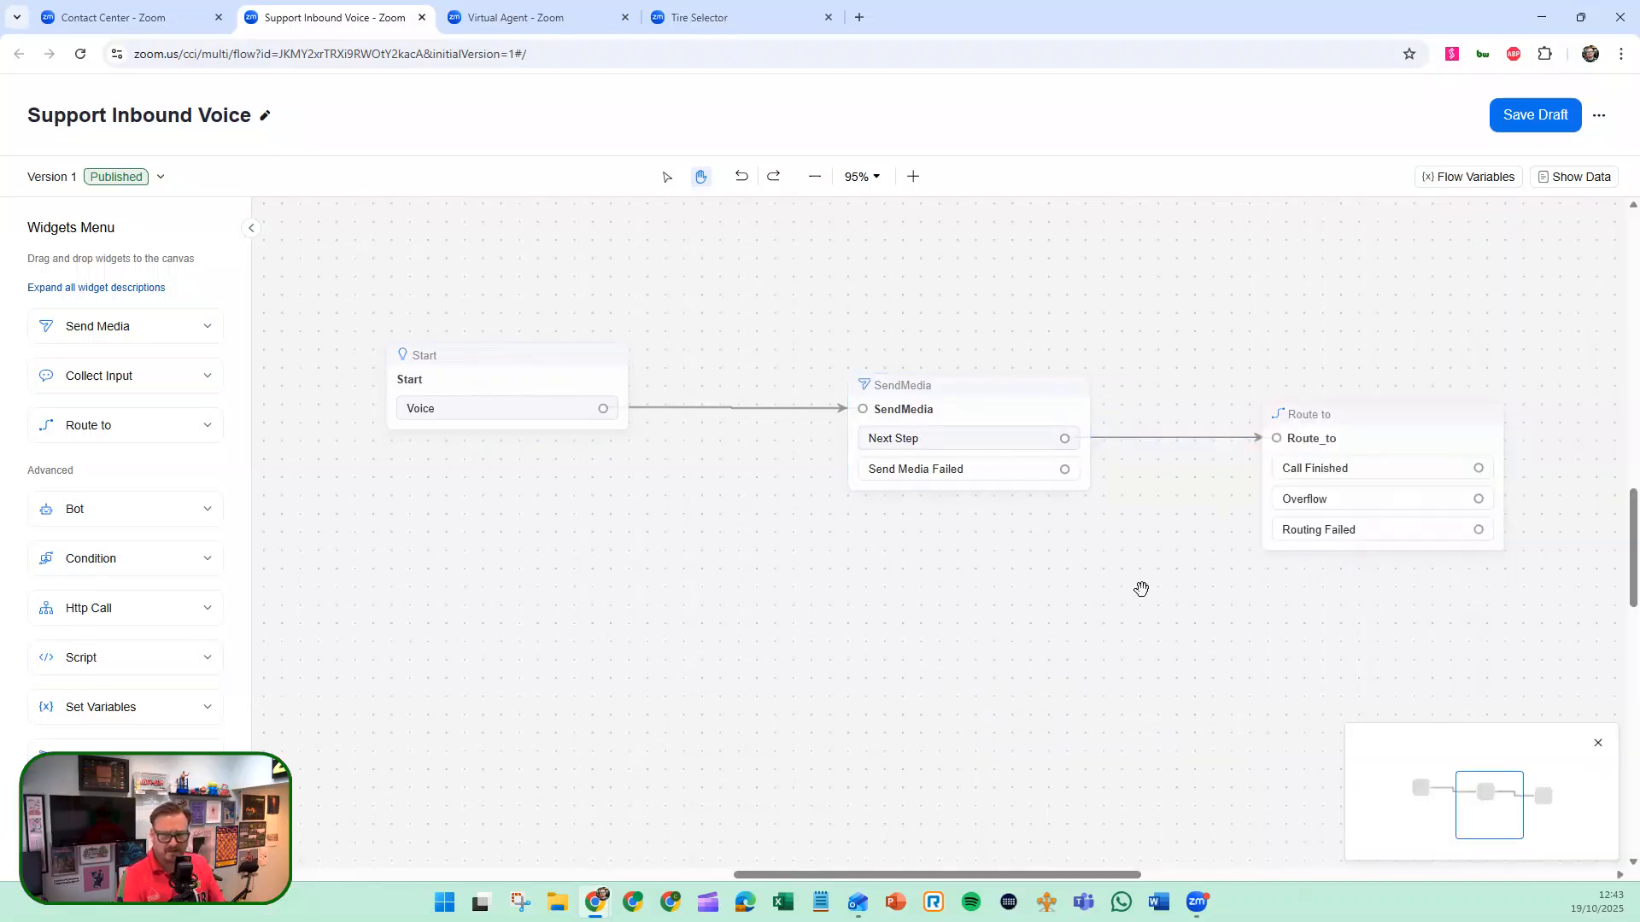
Examine the Route_to widget's settings and read through the summary of its assigned queue.
{"action": "left_click_drag", "start_coordinate": [1141, 587], "coordinate": [1018, 560]}
{"action": "left_click", "coordinate": [1182, 459]}
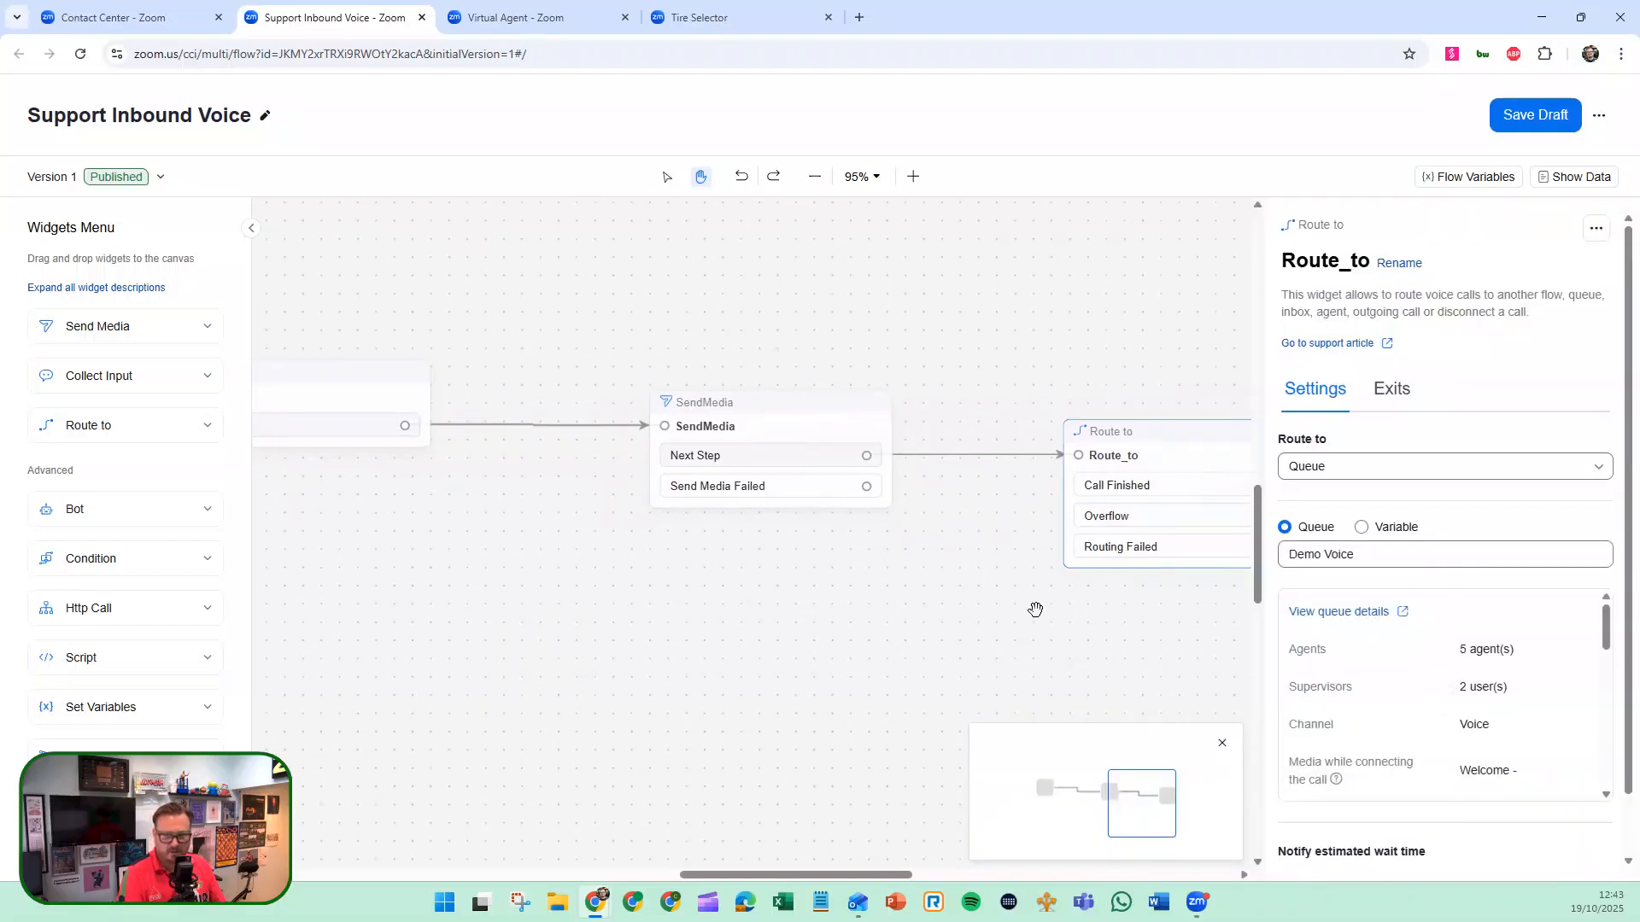
{"action": "left_click_drag", "start_coordinate": [1036, 612], "coordinate": [791, 588]}
{"action": "left_click", "coordinate": [1018, 444]}
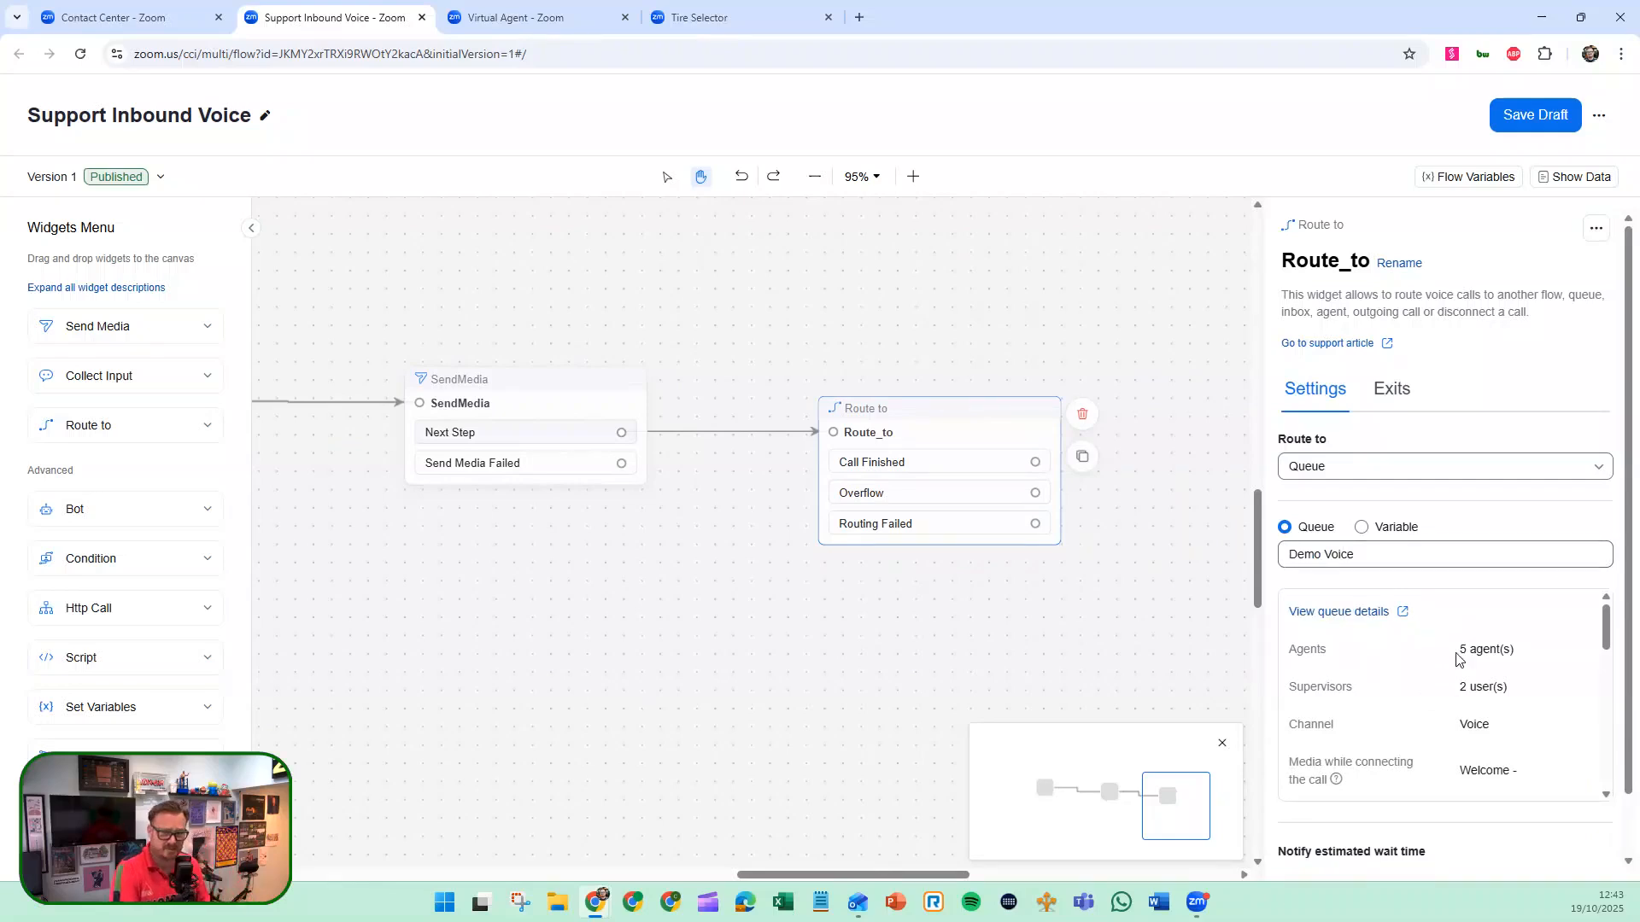
{"action": "scroll", "coordinate": [1469, 688], "scroll_direction": "down", "scroll_amount": 5}
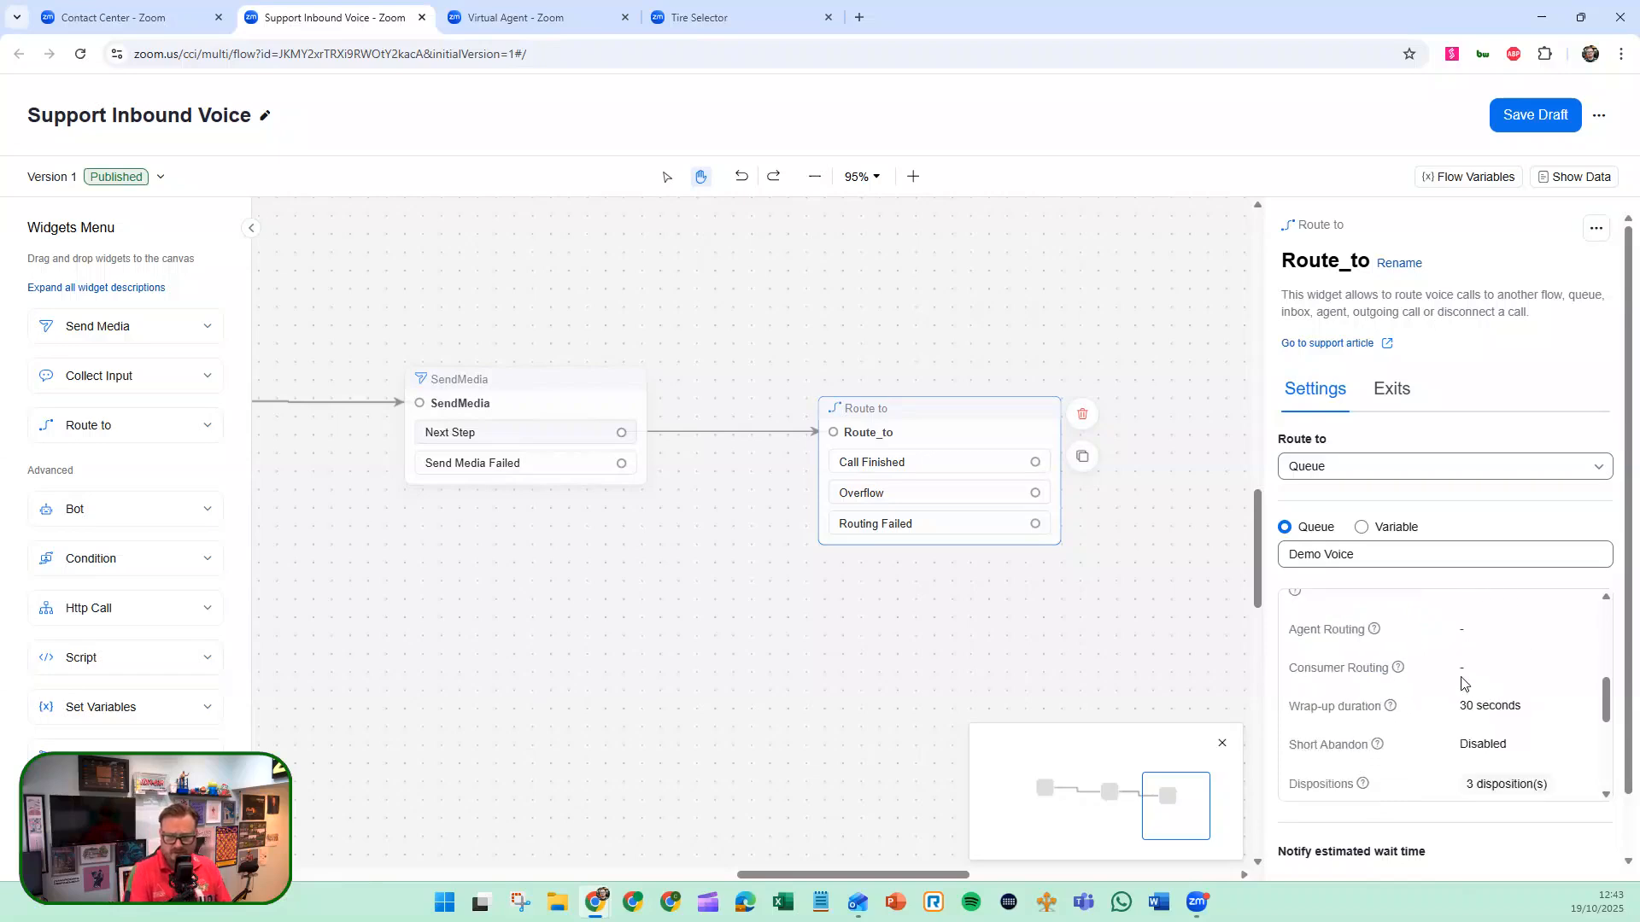
{"action": "scroll", "coordinate": [1465, 688], "scroll_direction": "up", "scroll_amount": 5}
{"action": "scroll", "coordinate": [1460, 688], "scroll_direction": "down", "scroll_amount": 3}
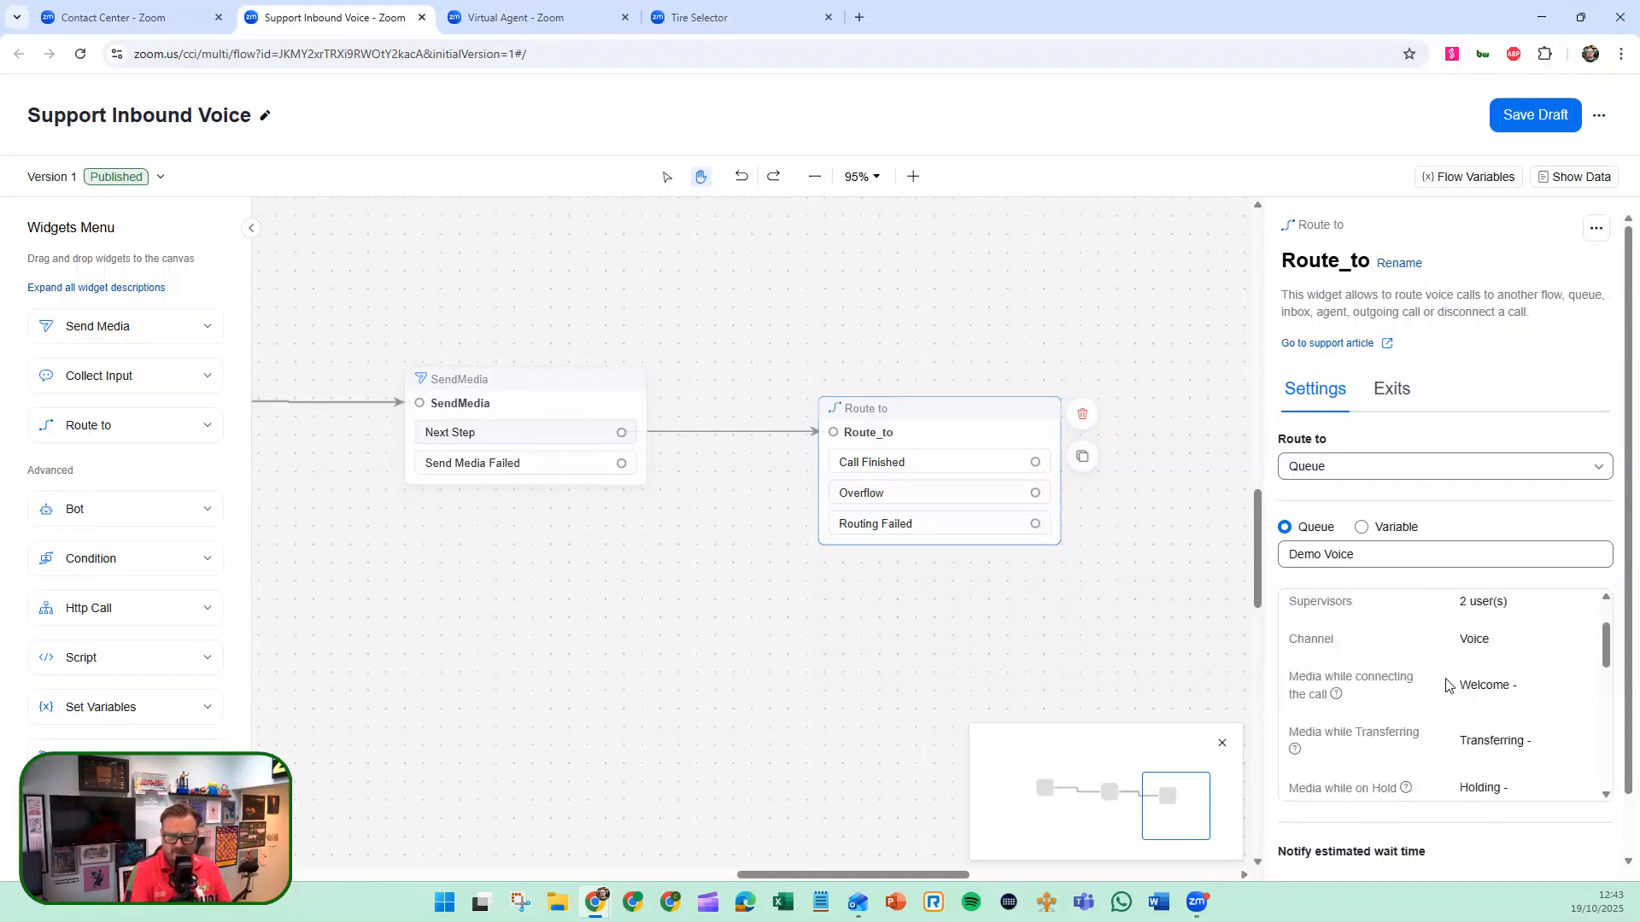
{"action": "scroll", "coordinate": [1452, 687], "scroll_direction": "up", "scroll_amount": 3}
{"action": "scroll", "coordinate": [1446, 684], "scroll_direction": "down", "scroll_amount": 3}
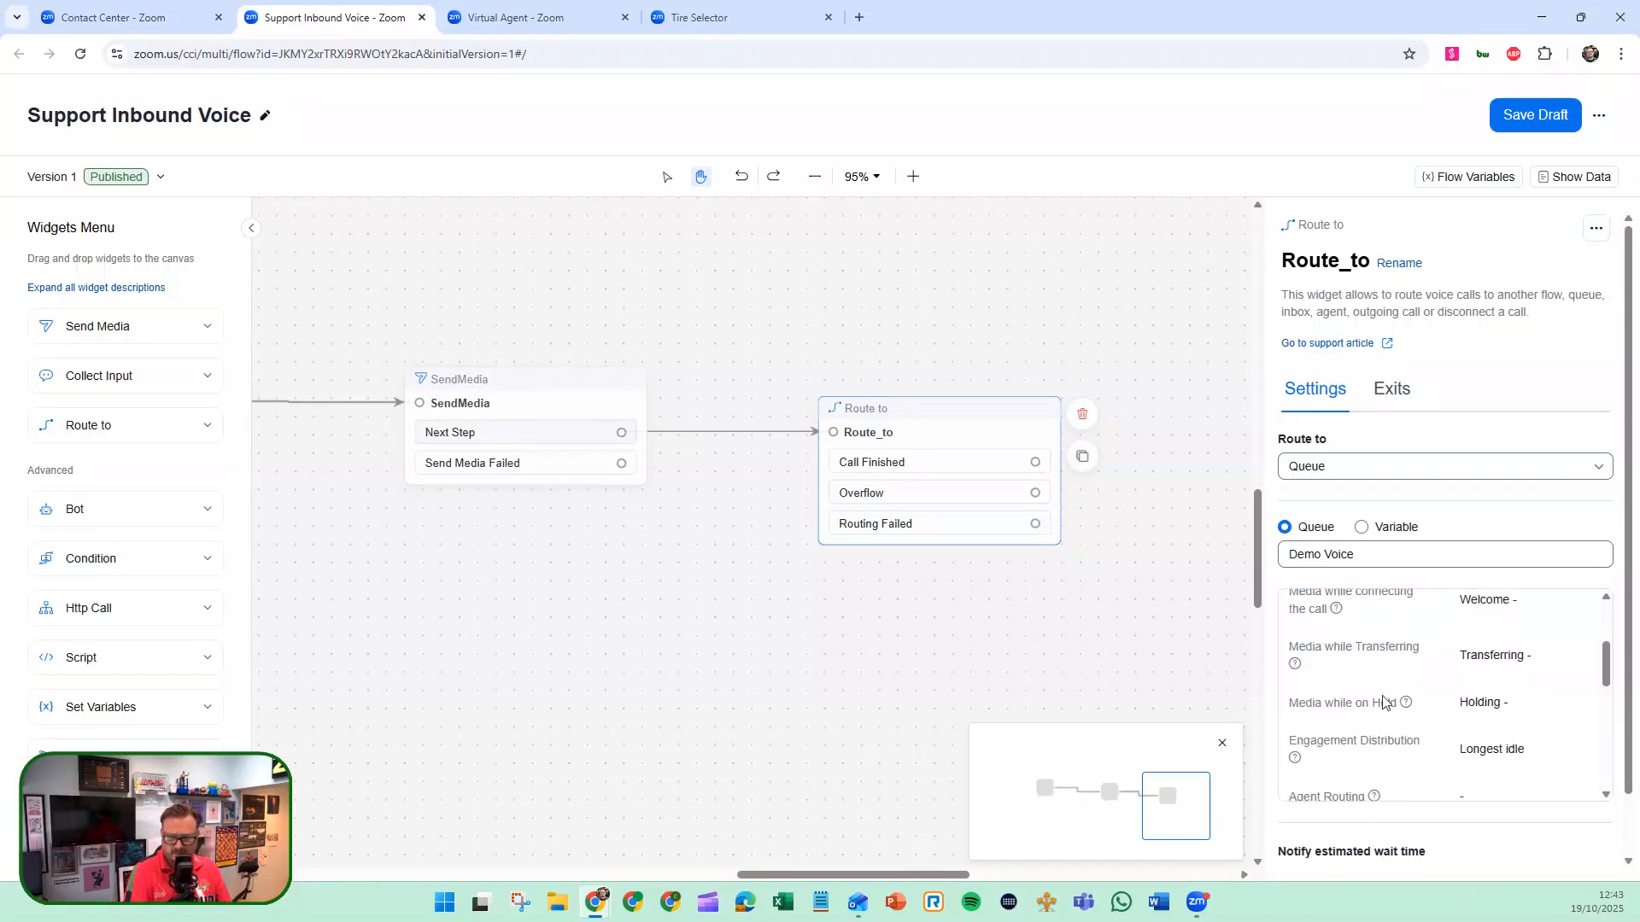
{"action": "scroll", "coordinate": [1380, 649], "scroll_direction": "up", "scroll_amount": 3}
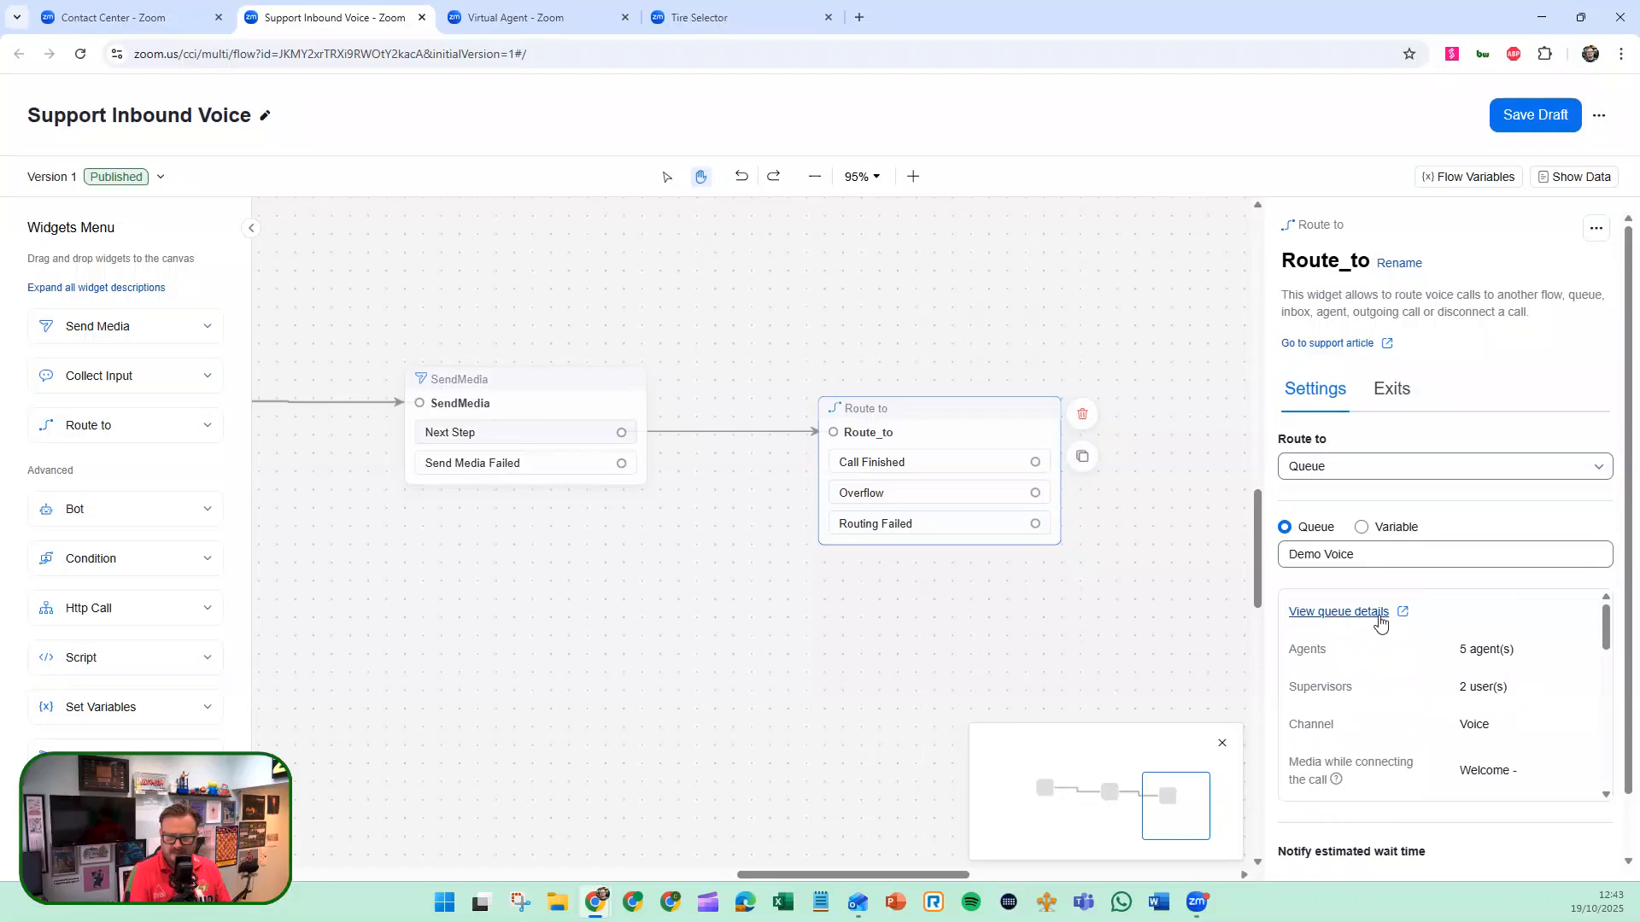
Open the queue's full details page, return to the Support Inbound Voice flow and read the remaining queue summary.
{"action": "left_click", "coordinate": [1365, 612]}
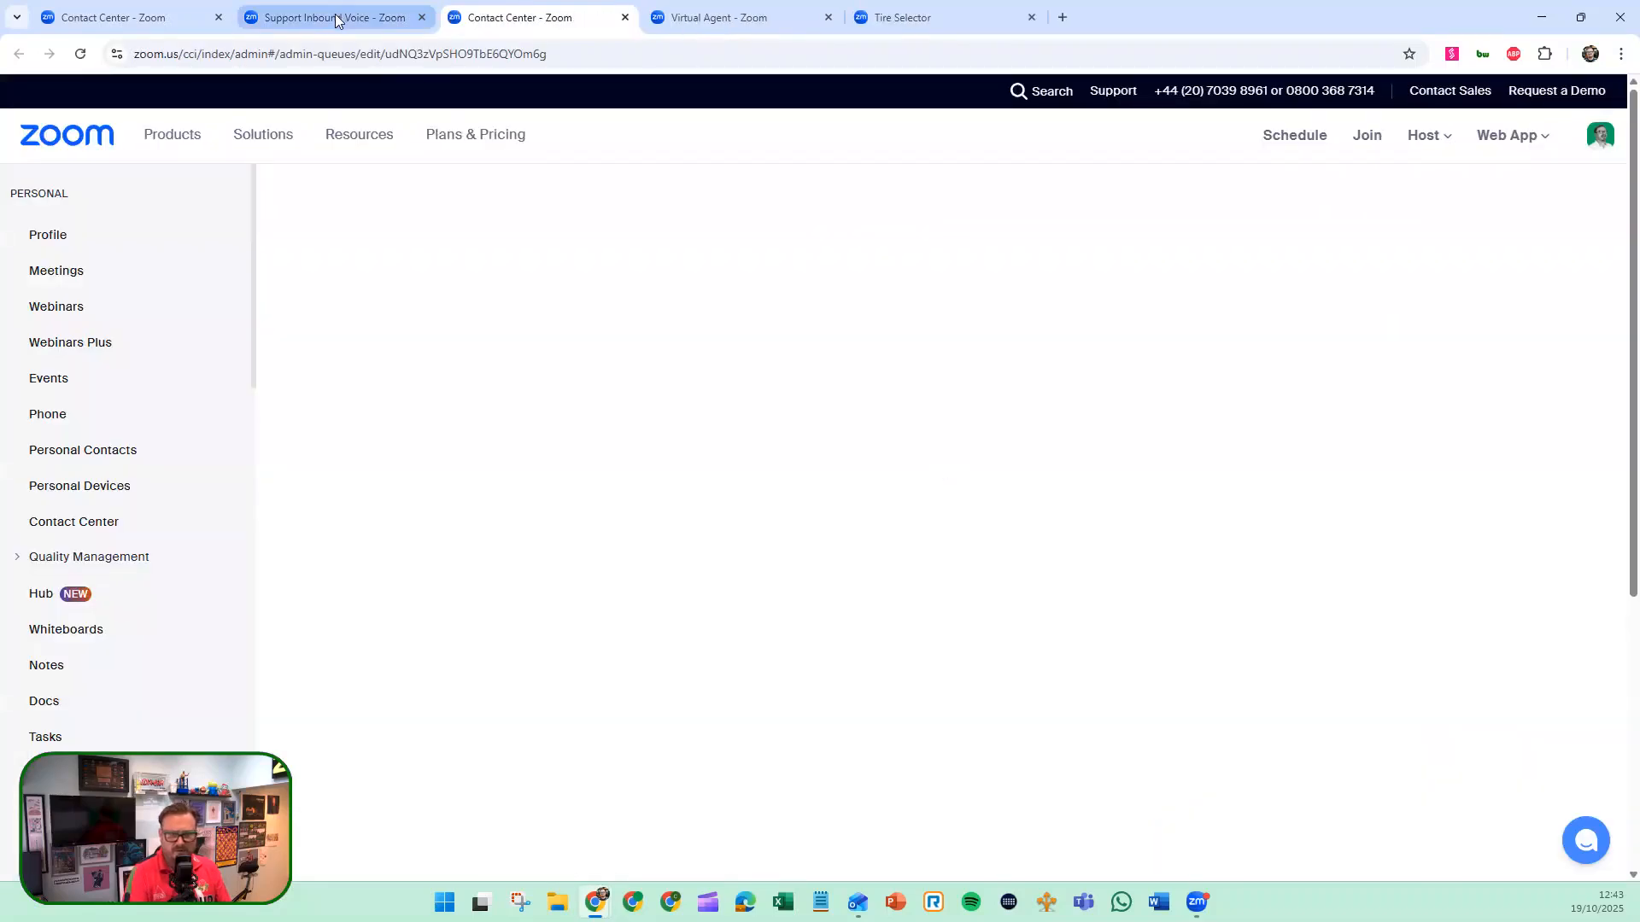
{"action": "left_click", "coordinate": [335, 20]}
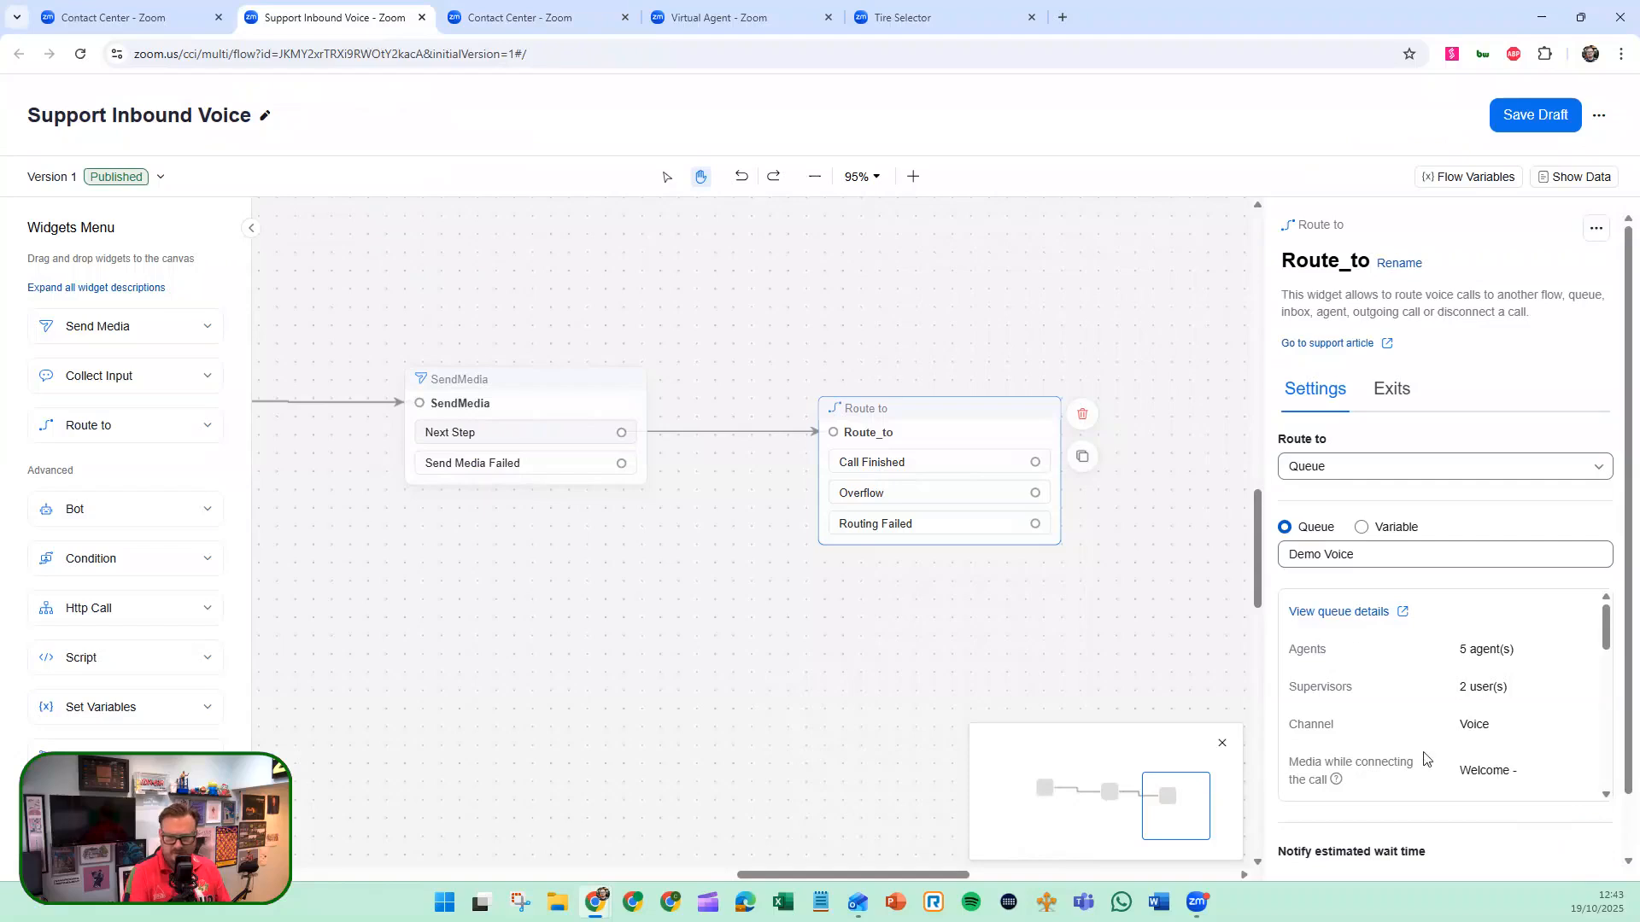
{"action": "scroll", "coordinate": [1422, 751], "scroll_direction": "down", "scroll_amount": 5}
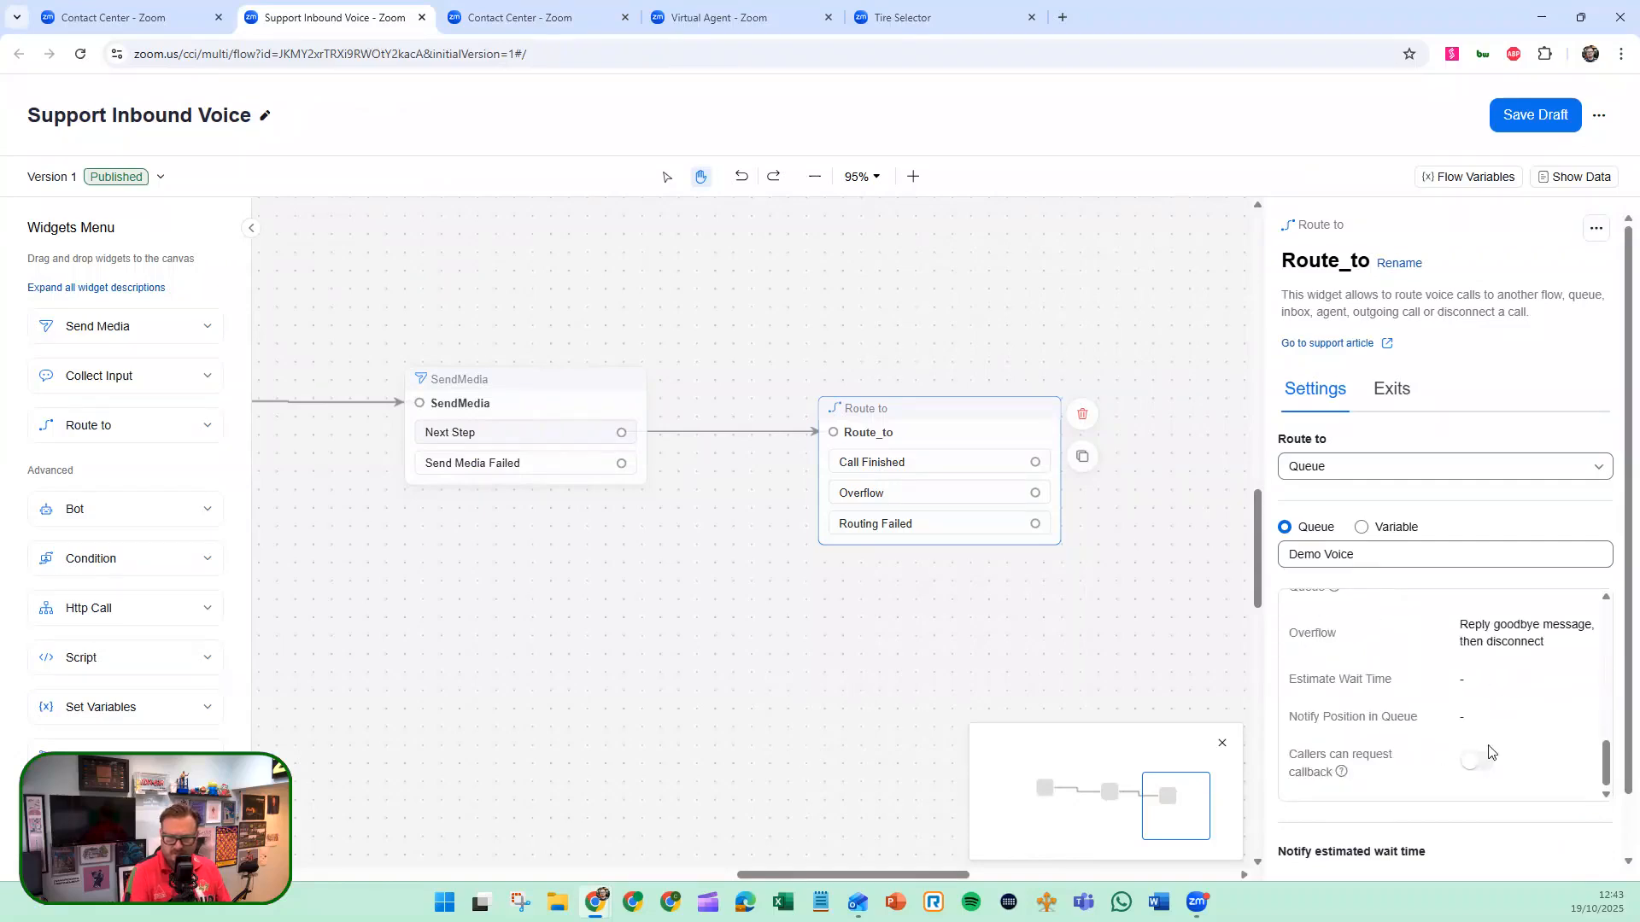
{"action": "scroll", "coordinate": [1432, 763], "scroll_direction": "down", "scroll_amount": 1}
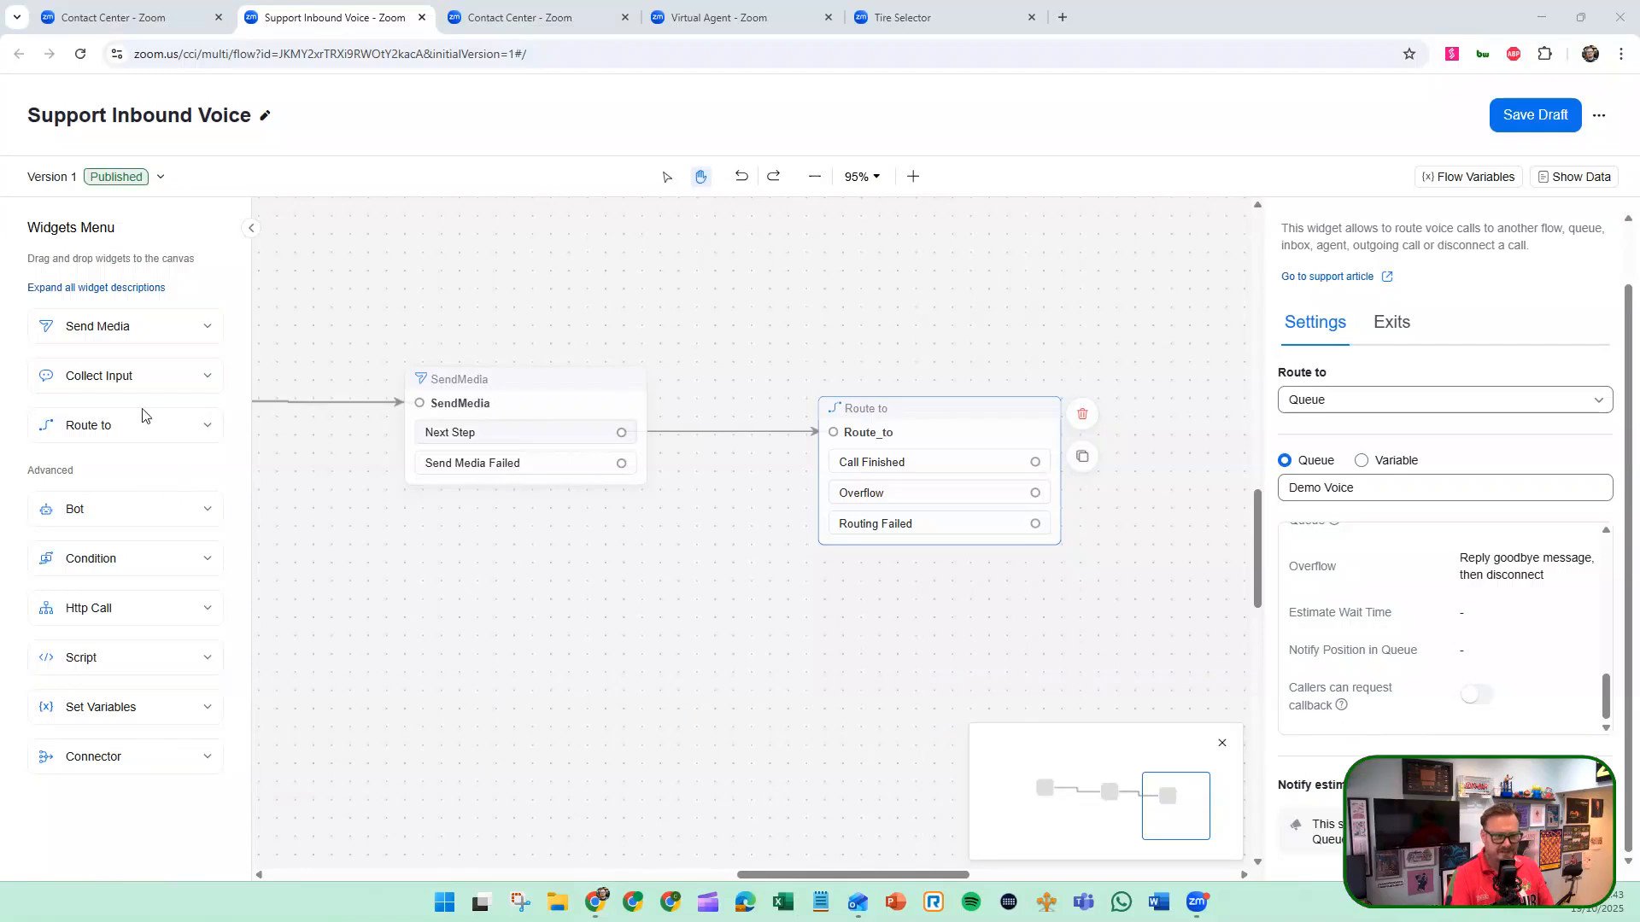
Add a Collect Input widget to the canvas below the SendMedia widget.
{"action": "left_click", "coordinate": [556, 578]}
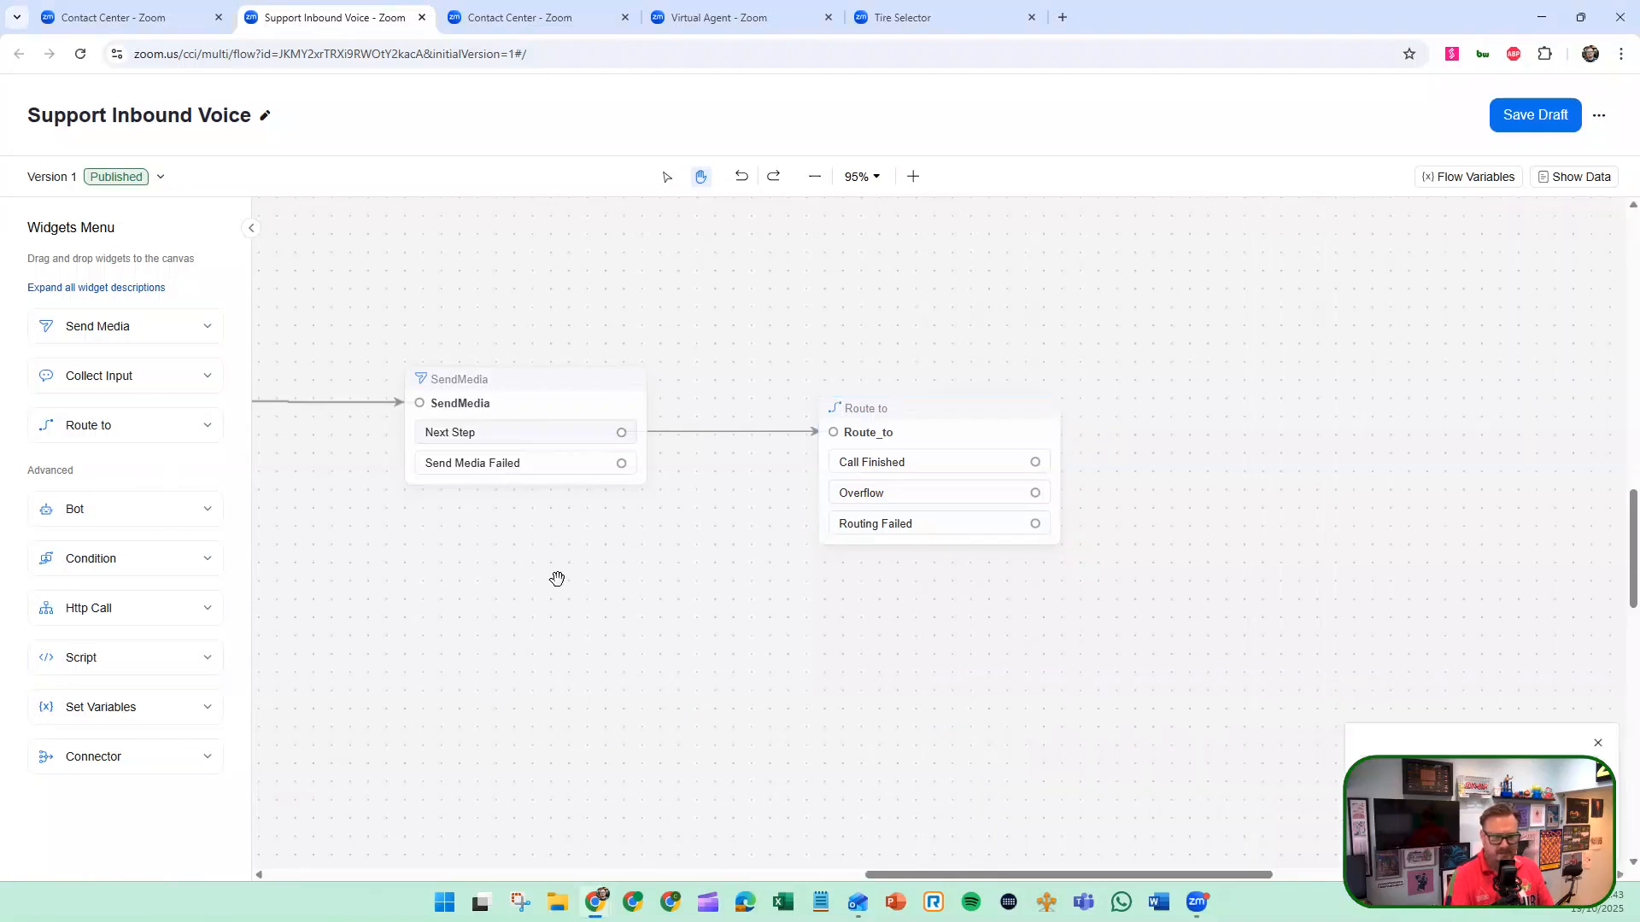
{"action": "left_click_drag", "start_coordinate": [589, 577], "coordinate": [919, 575]}
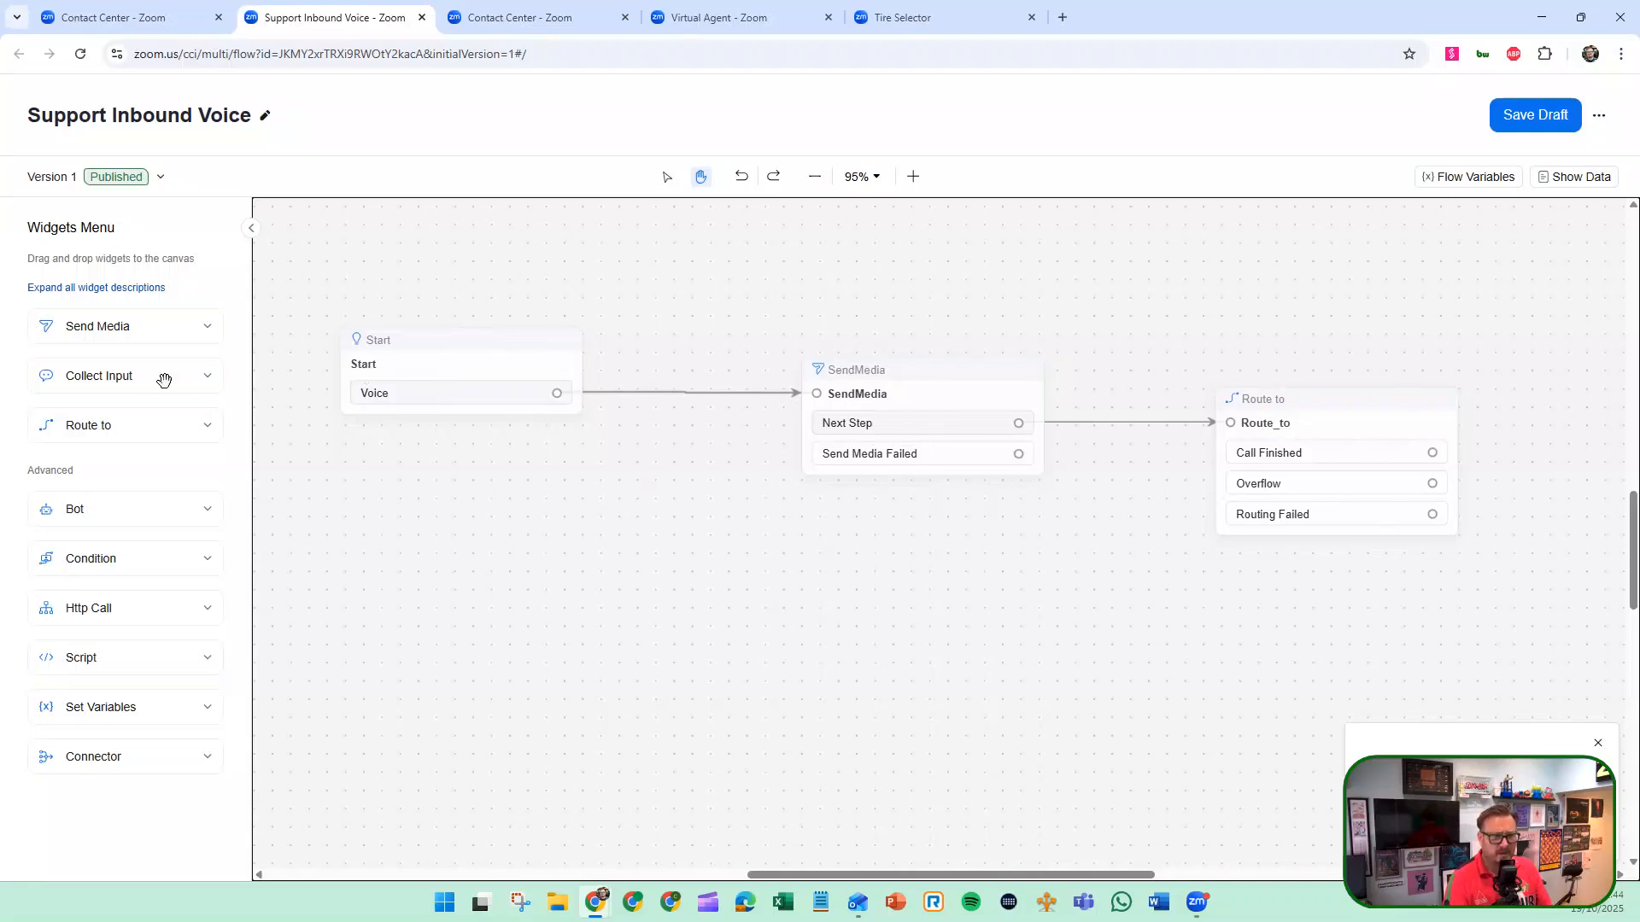
{"action": "left_click_drag", "start_coordinate": [177, 379], "coordinate": [888, 575]}
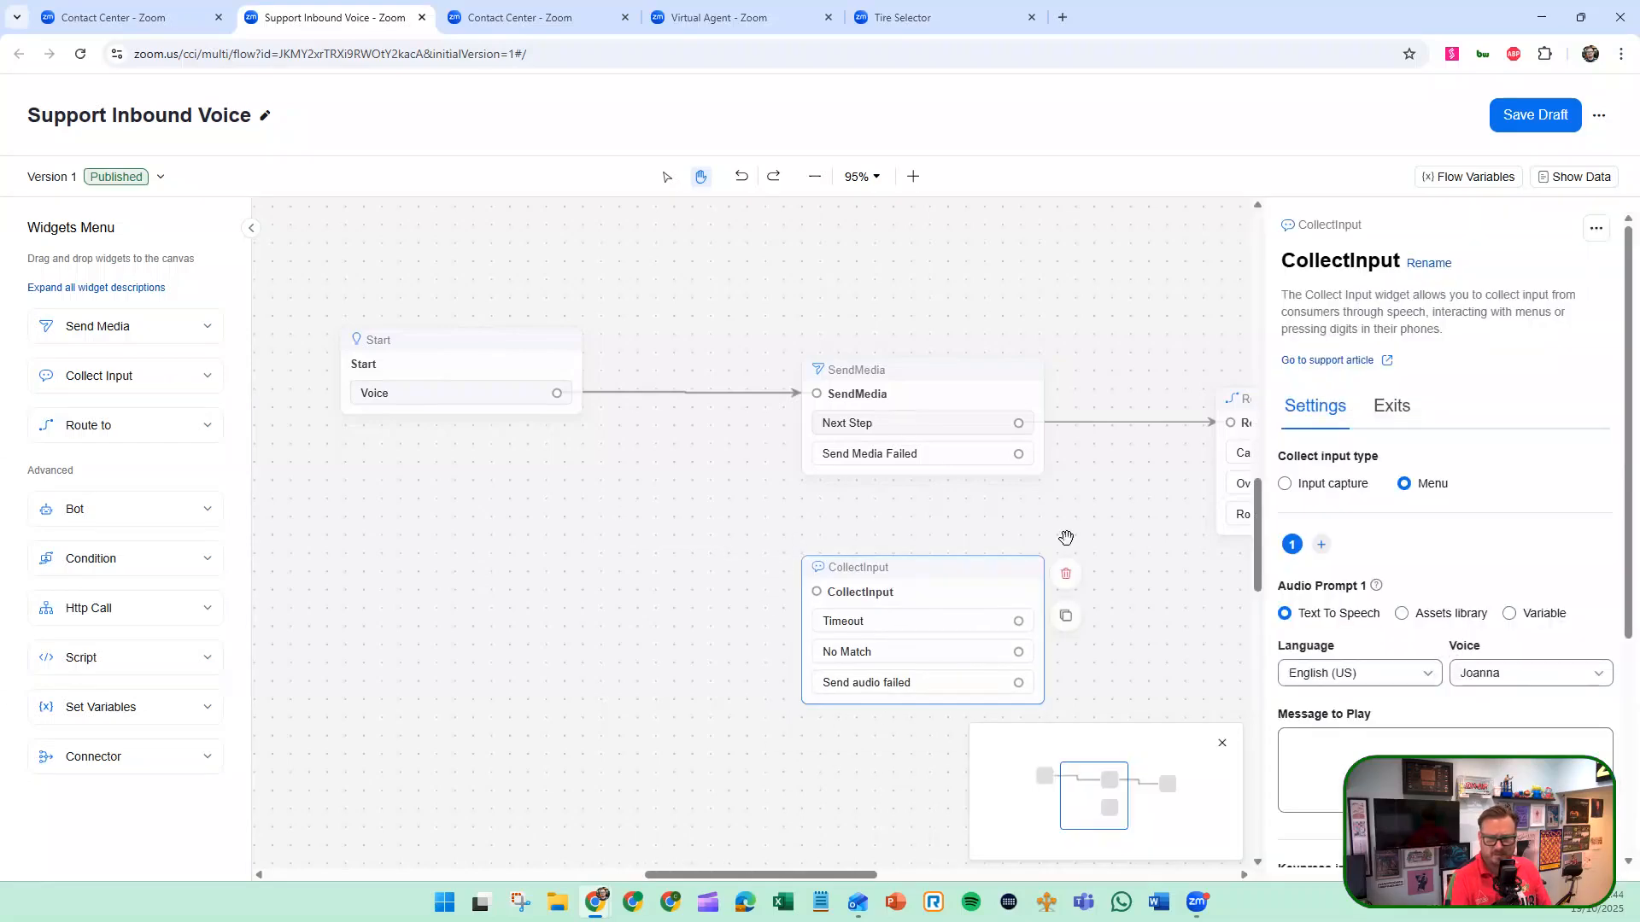
Add a second and a third audio prompt to the CollectInput widget and look over its settings.
{"action": "scroll", "coordinate": [1377, 545], "scroll_direction": "down", "scroll_amount": 3}
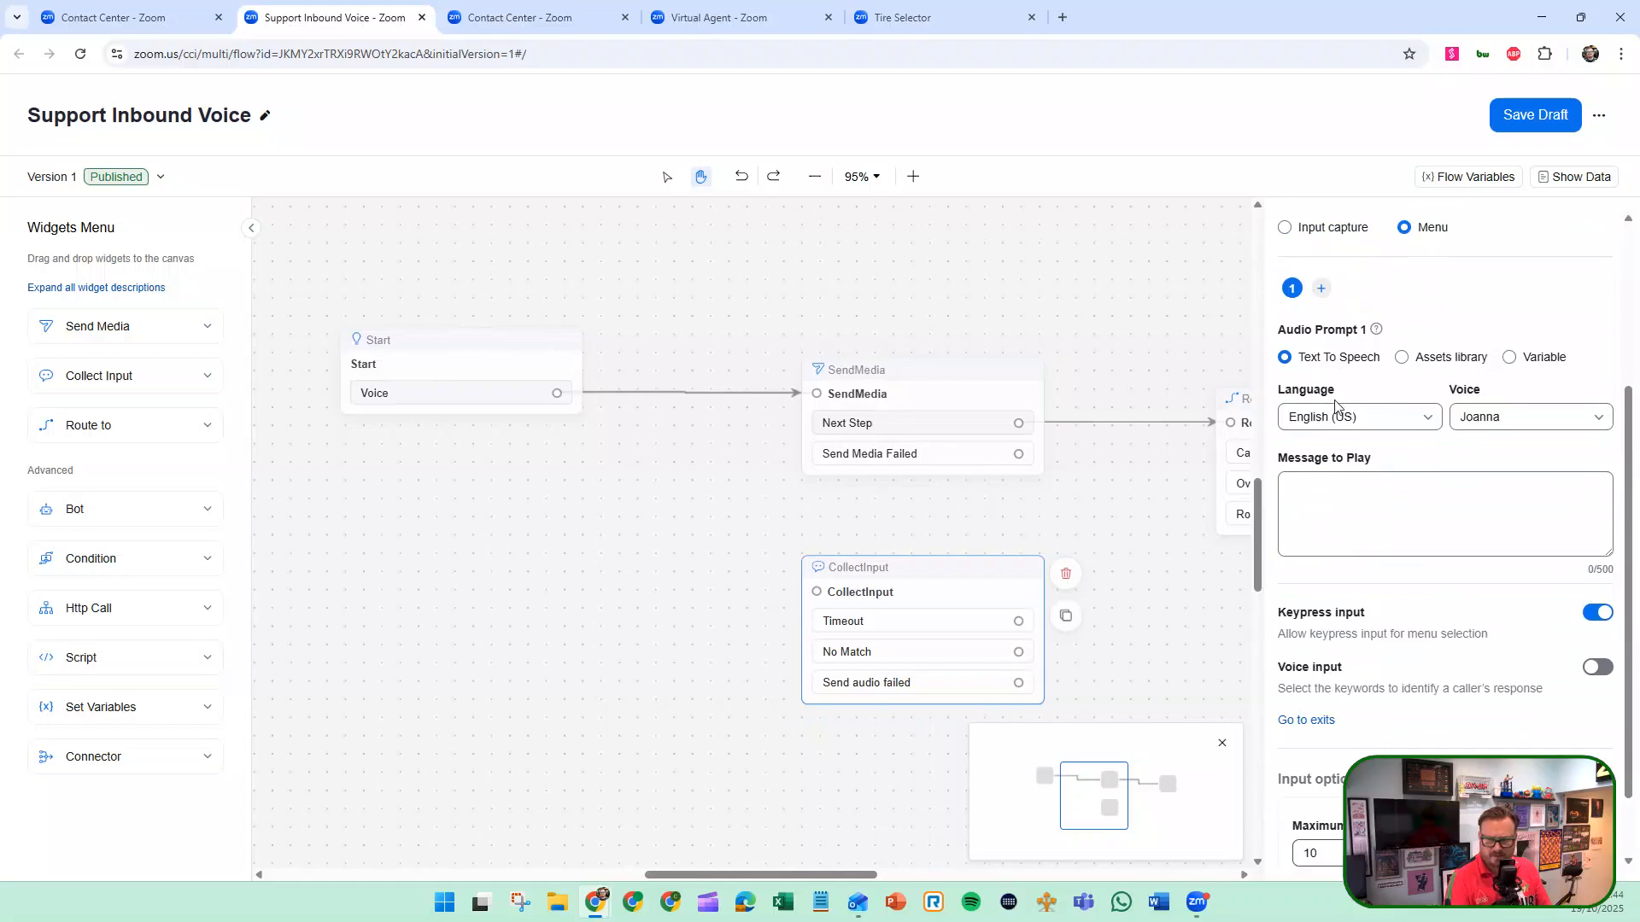
{"action": "scroll", "coordinate": [1322, 384], "scroll_direction": "up", "scroll_amount": 2}
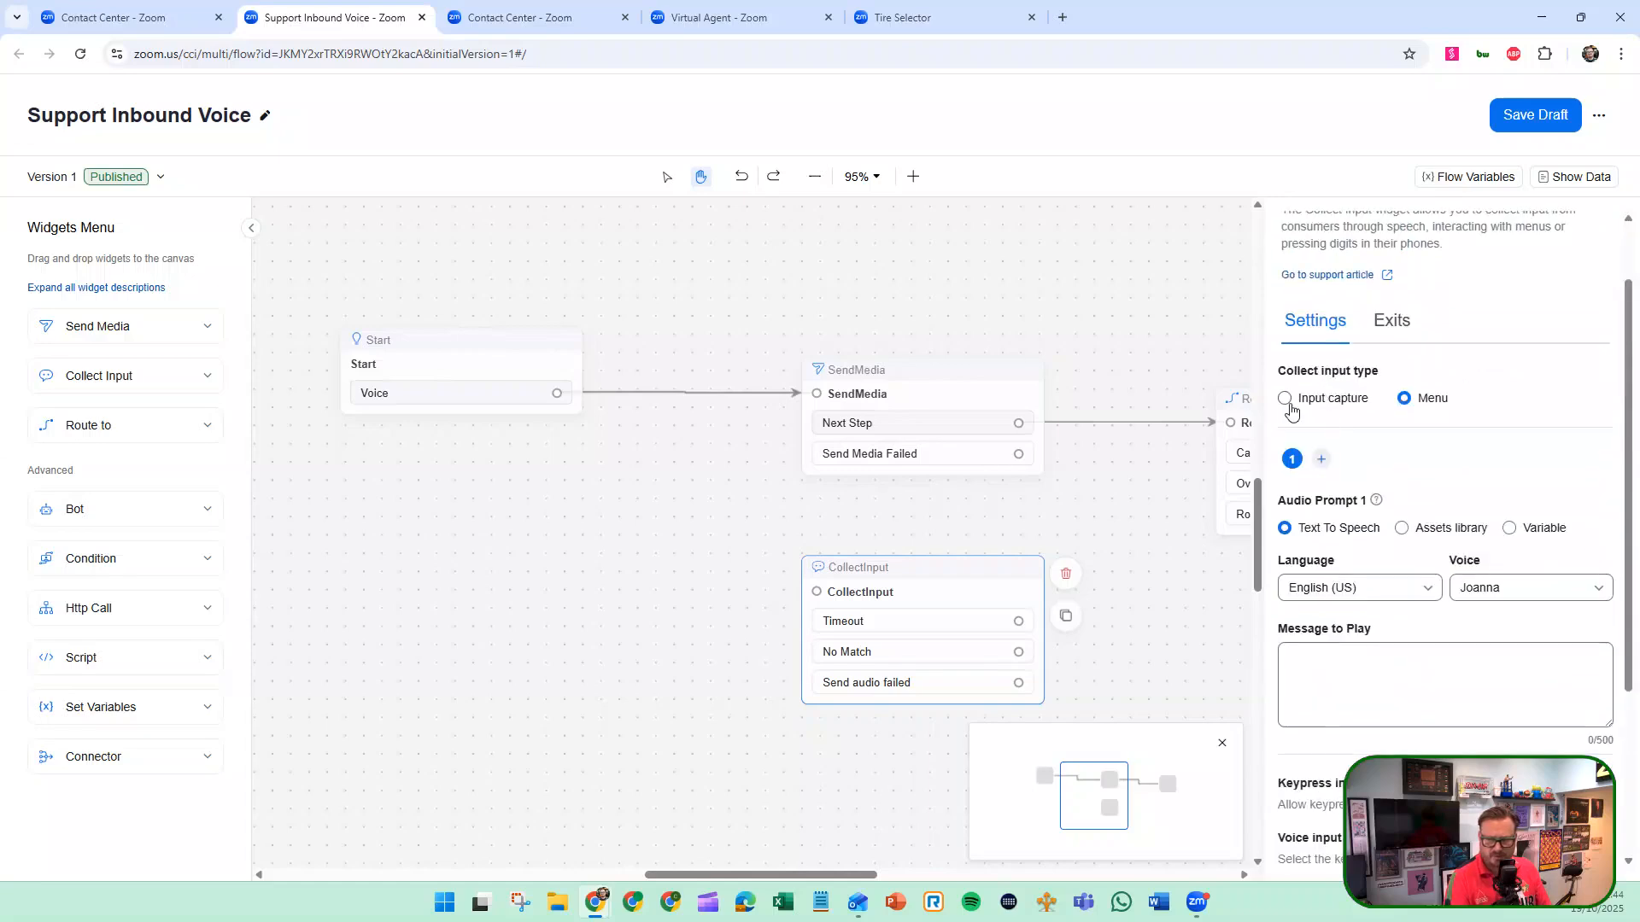
{"action": "left_click", "coordinate": [1324, 462]}
{"action": "left_click", "coordinate": [1351, 462]}
{"action": "scroll", "coordinate": [1375, 497], "scroll_direction": "down", "scroll_amount": 3}
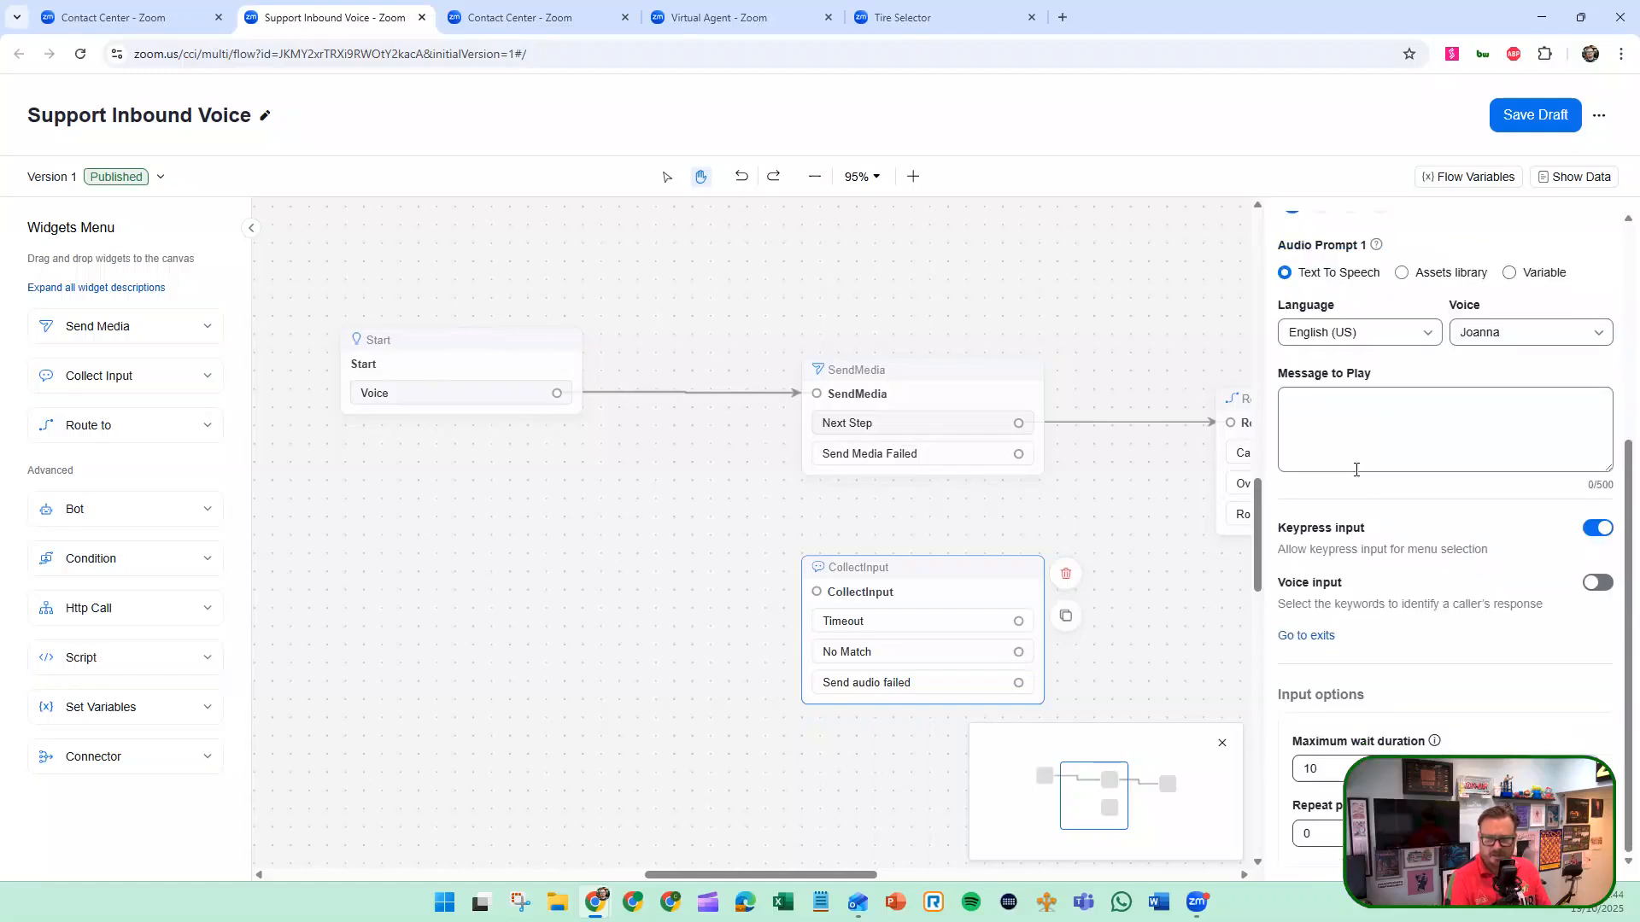
Set Audio Prompt 1's language to English (UK) and its message to "Please enter your favourite number".
{"action": "scroll", "coordinate": [1356, 468], "scroll_direction": "up", "scroll_amount": 1}
{"action": "left_click", "coordinate": [1421, 419]}
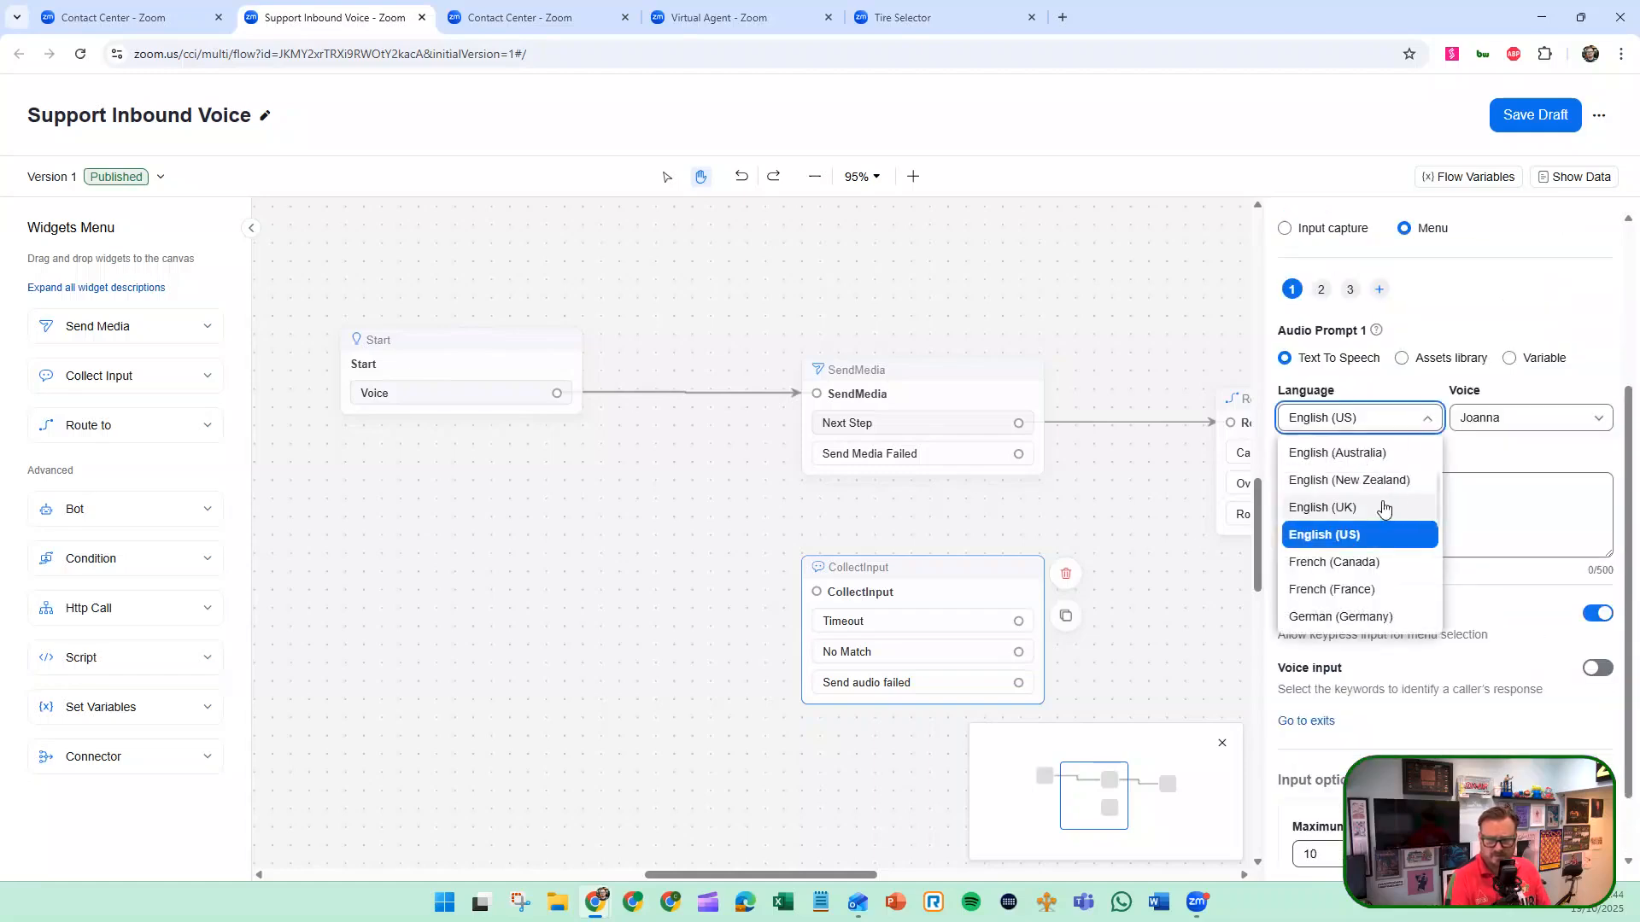
{"action": "left_click", "coordinate": [1384, 509]}
{"action": "left_click", "coordinate": [1322, 503]}
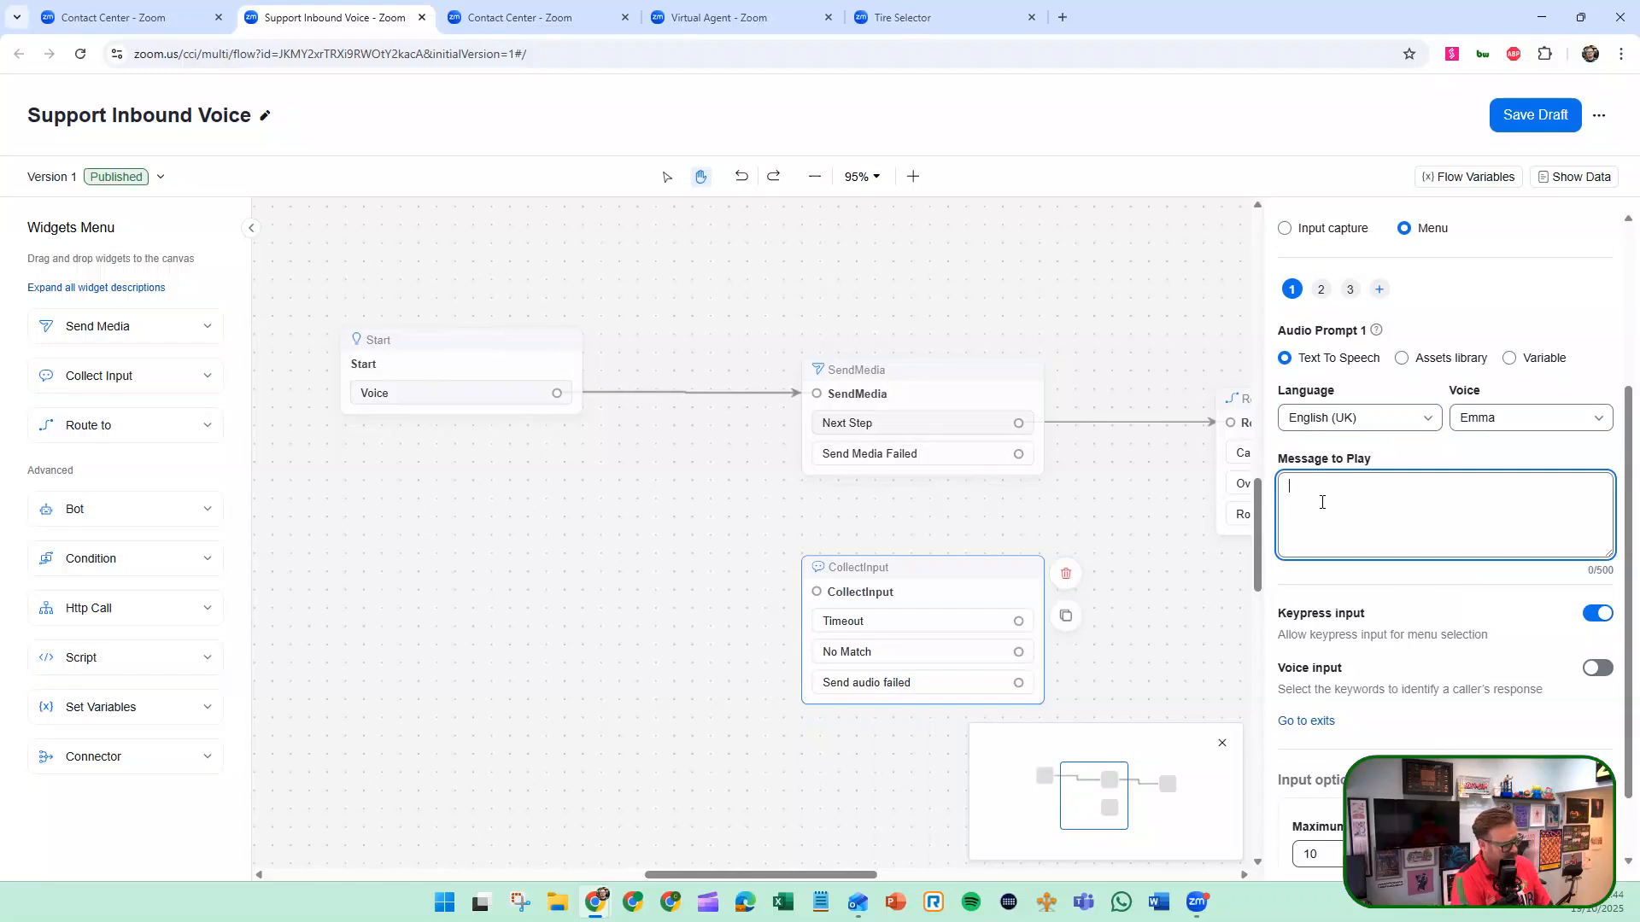
{"action": "type", "text": "Please enter your favo"}
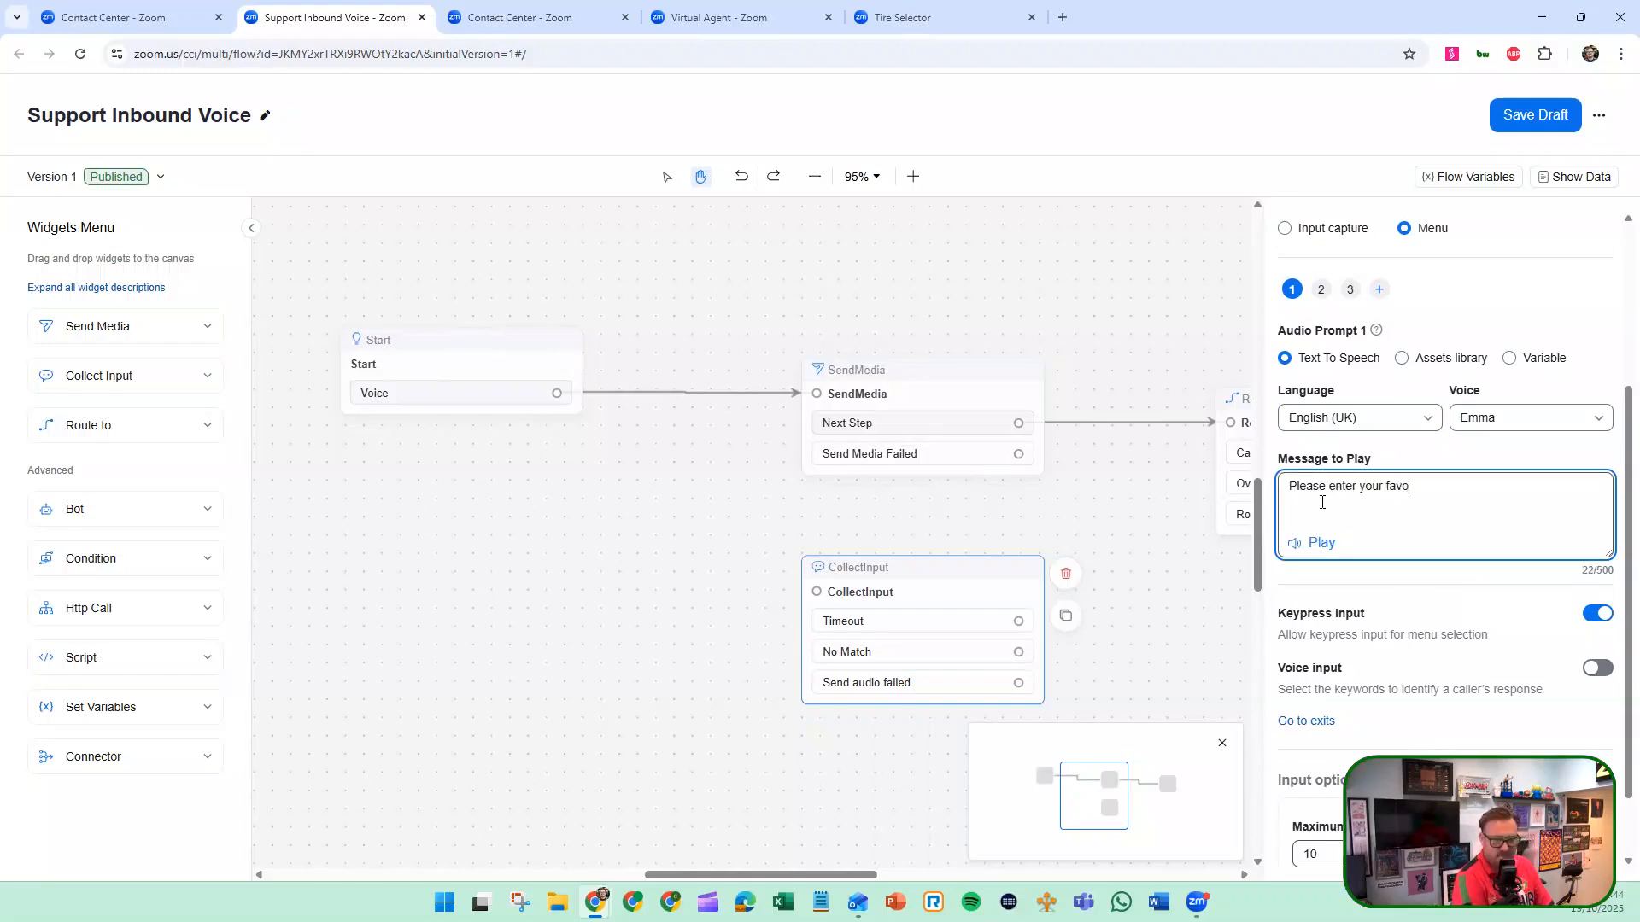
{"action": "type", "text": "urite number"}
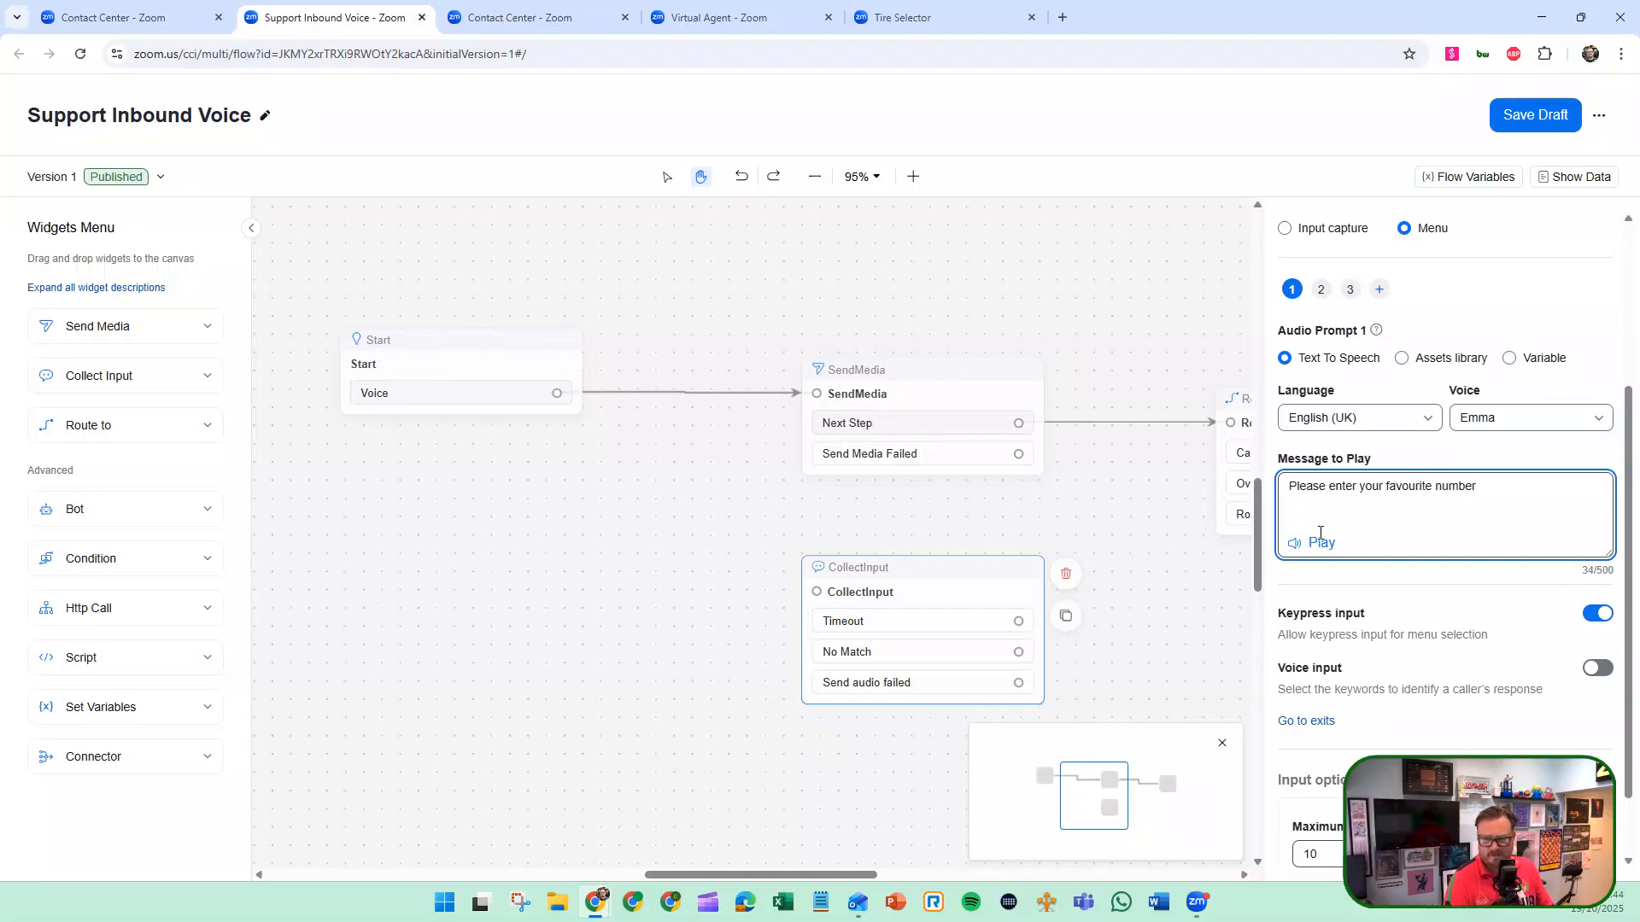
Play the prompt message as a preview, check the available voices and view the remaining input options.
{"action": "left_click", "coordinate": [1321, 541]}
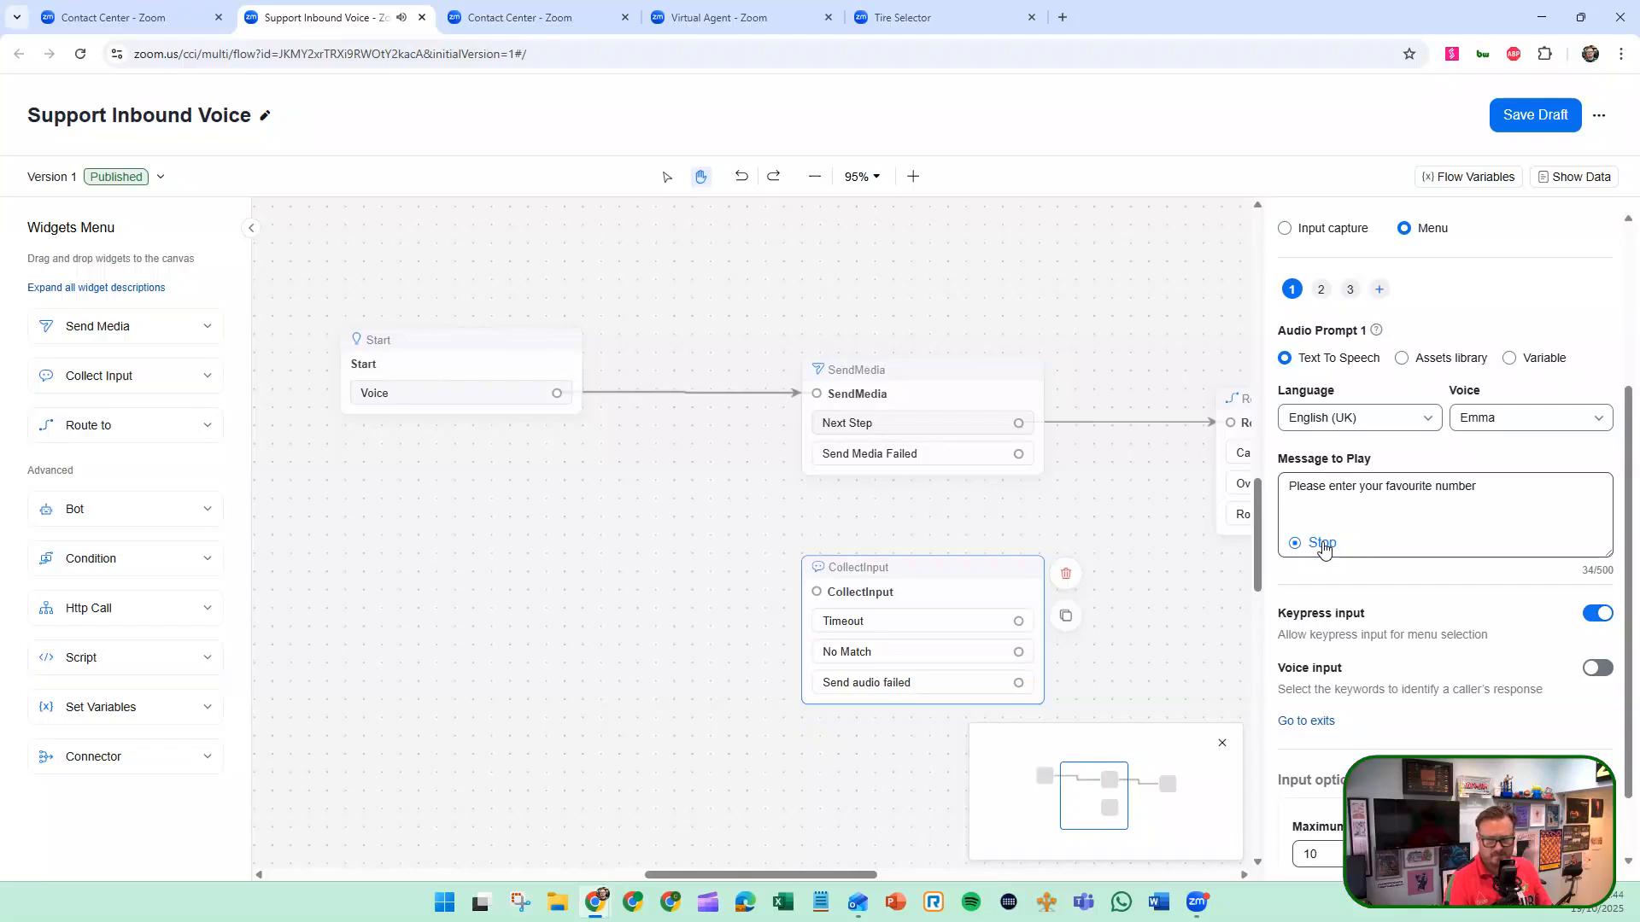
{"action": "left_click", "coordinate": [1555, 426]}
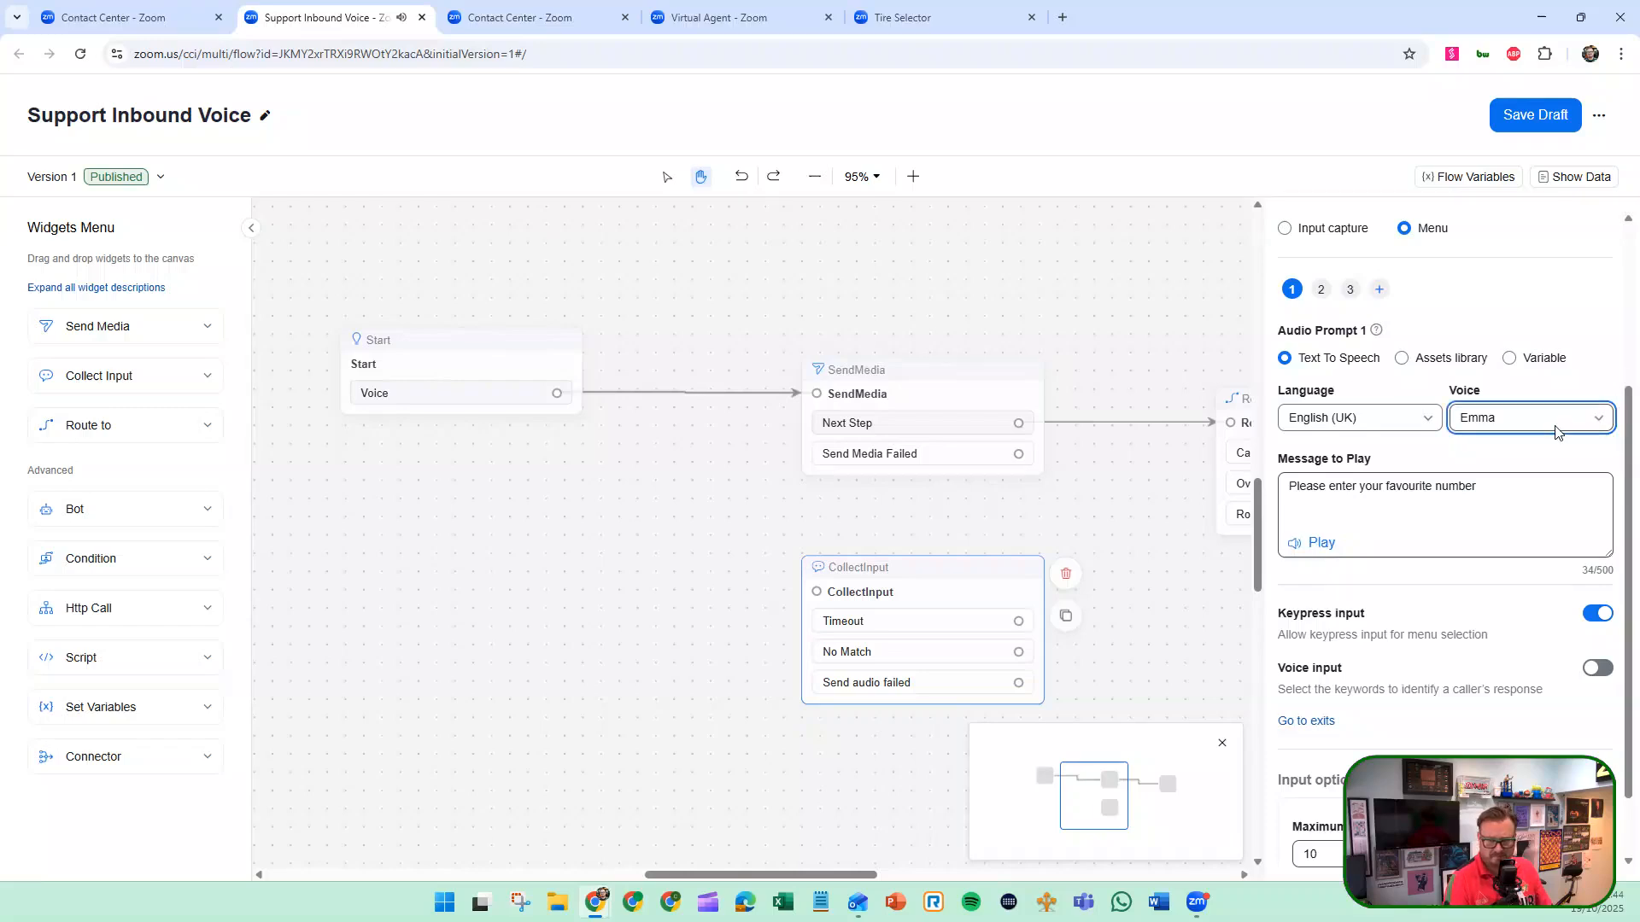
{"action": "left_click", "coordinate": [1414, 451]}
{"action": "scroll", "coordinate": [1387, 509], "scroll_direction": "down", "scroll_amount": 1}
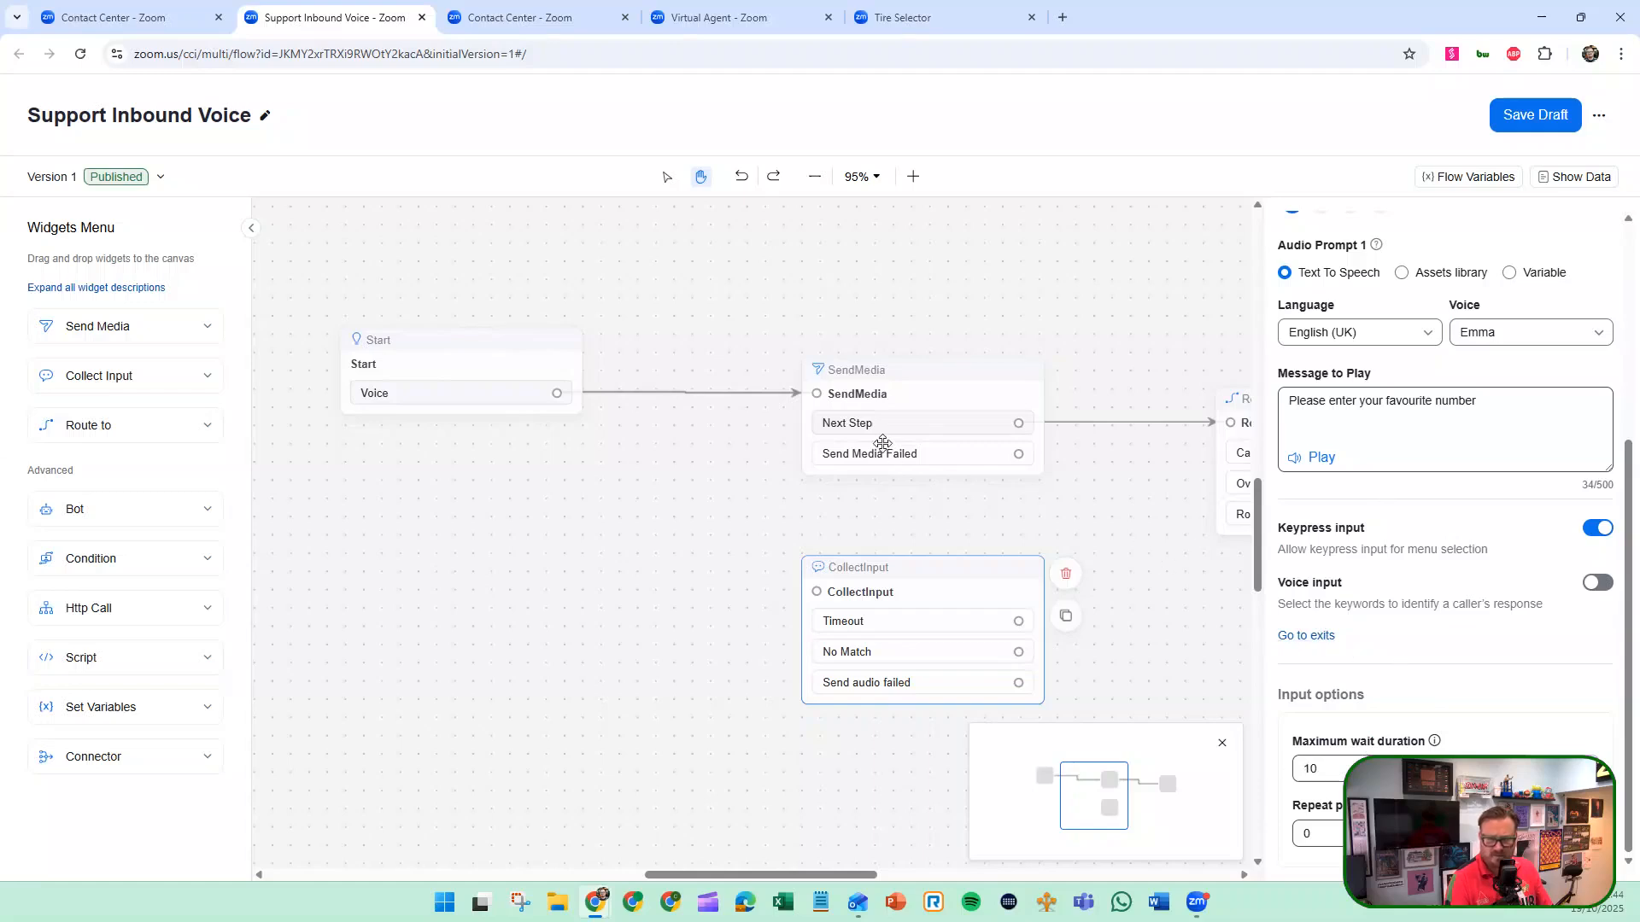
Reroute the Start widget's Voice exit to the CollectInput widget.
{"action": "left_click", "coordinate": [558, 392]}
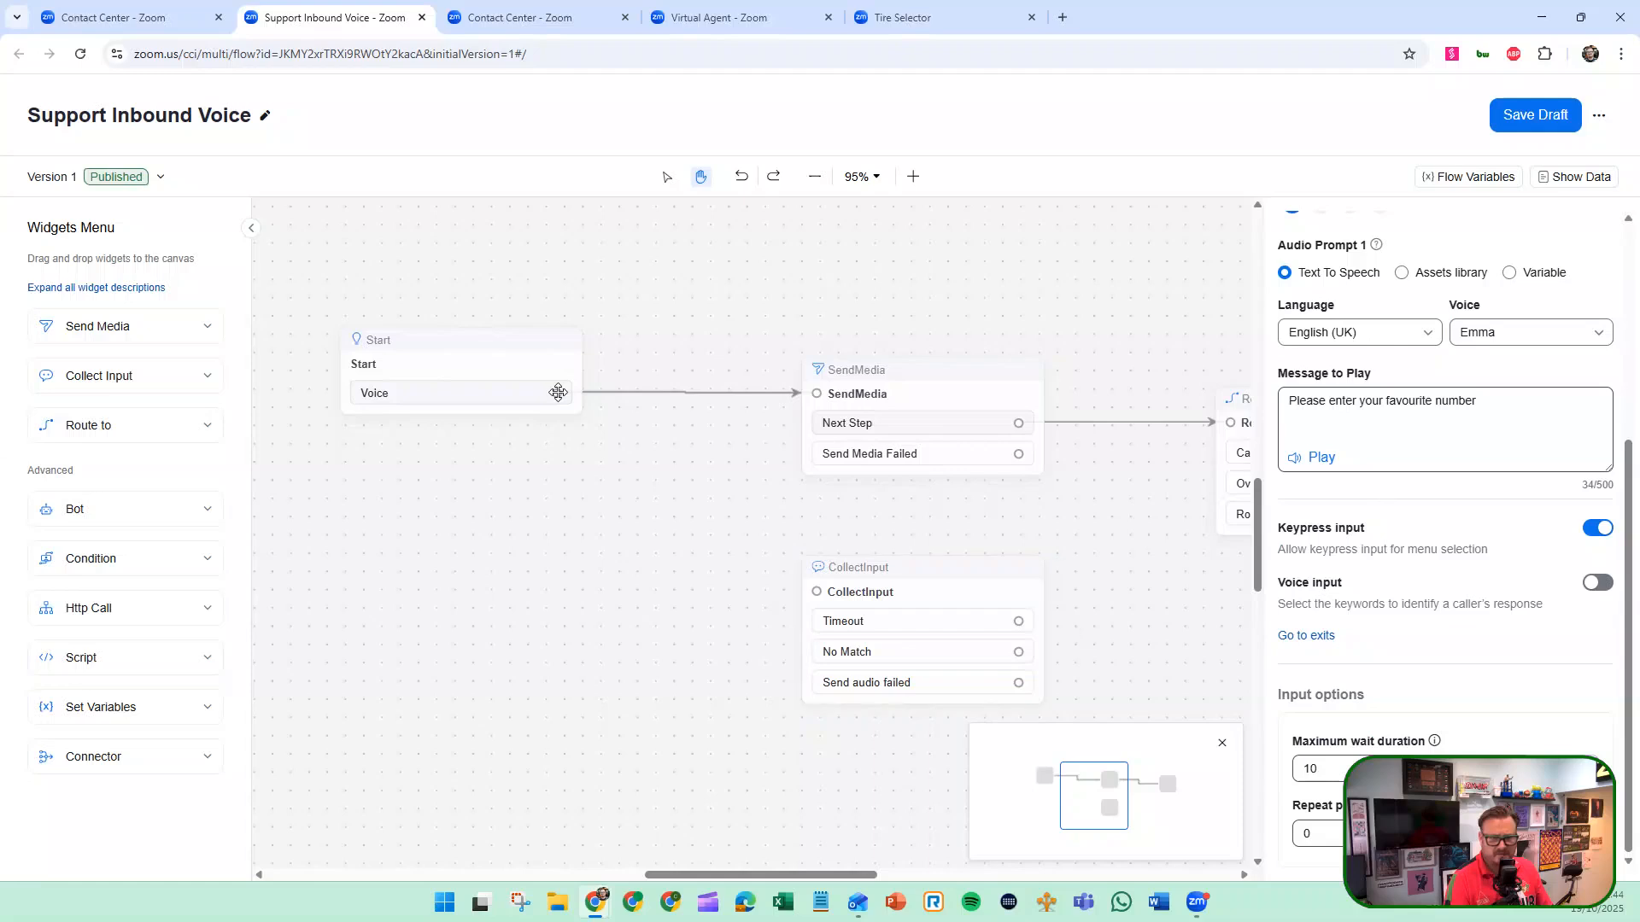
{"action": "left_click_drag", "start_coordinate": [559, 392], "coordinate": [550, 422]}
{"action": "left_click", "coordinate": [1383, 464]}
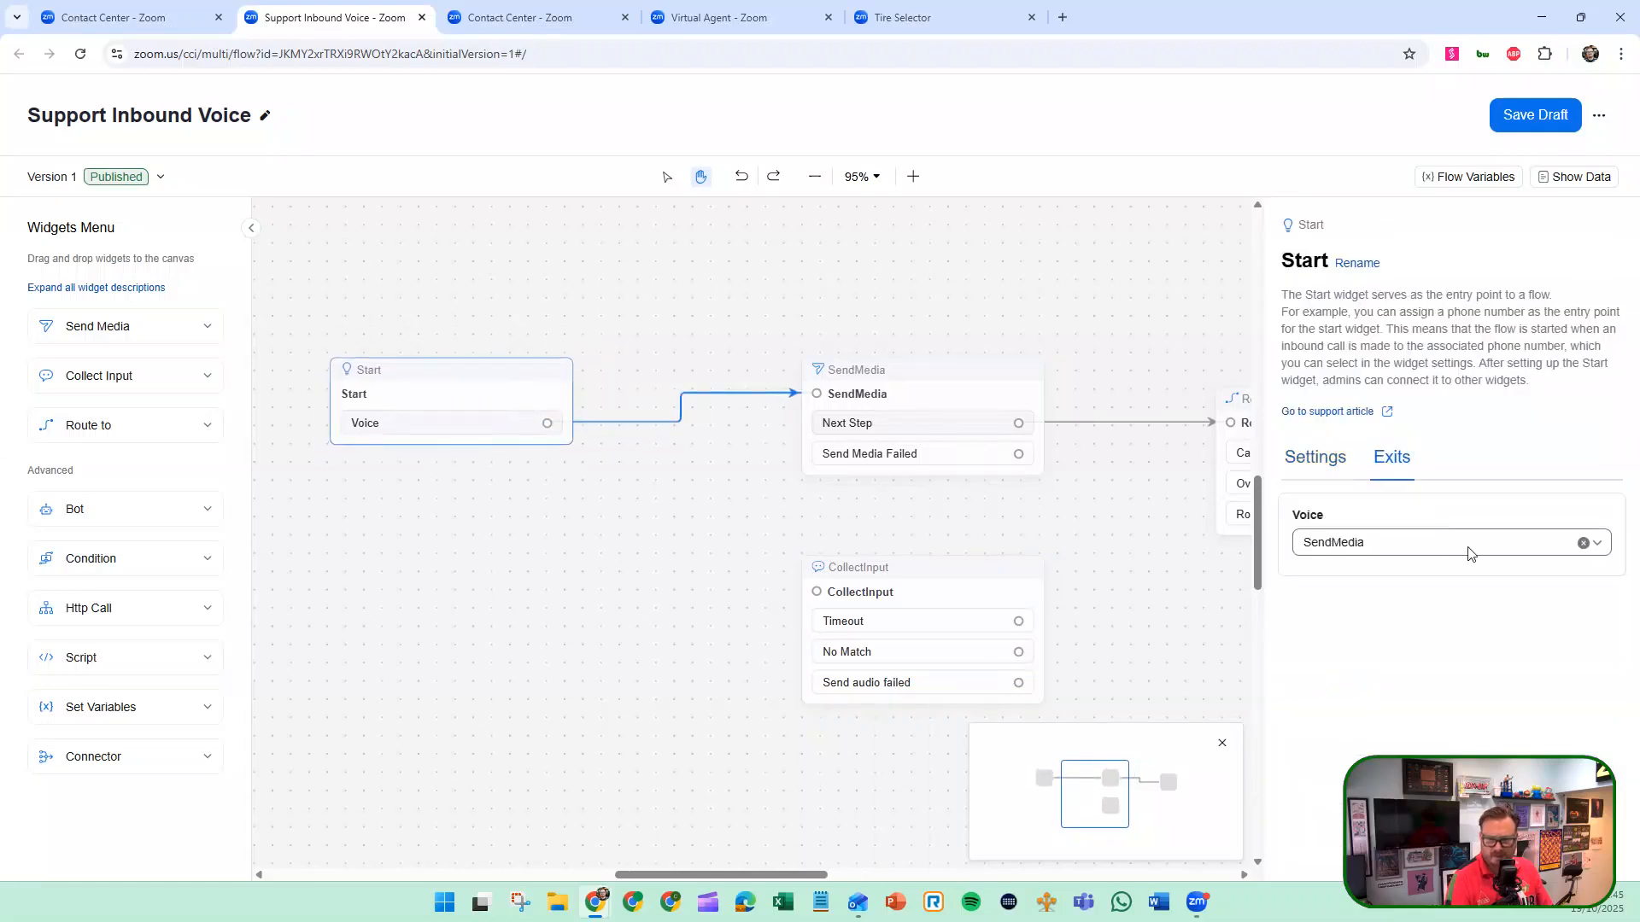
{"action": "left_click", "coordinate": [1452, 548]}
{"action": "left_click", "coordinate": [1345, 630]}
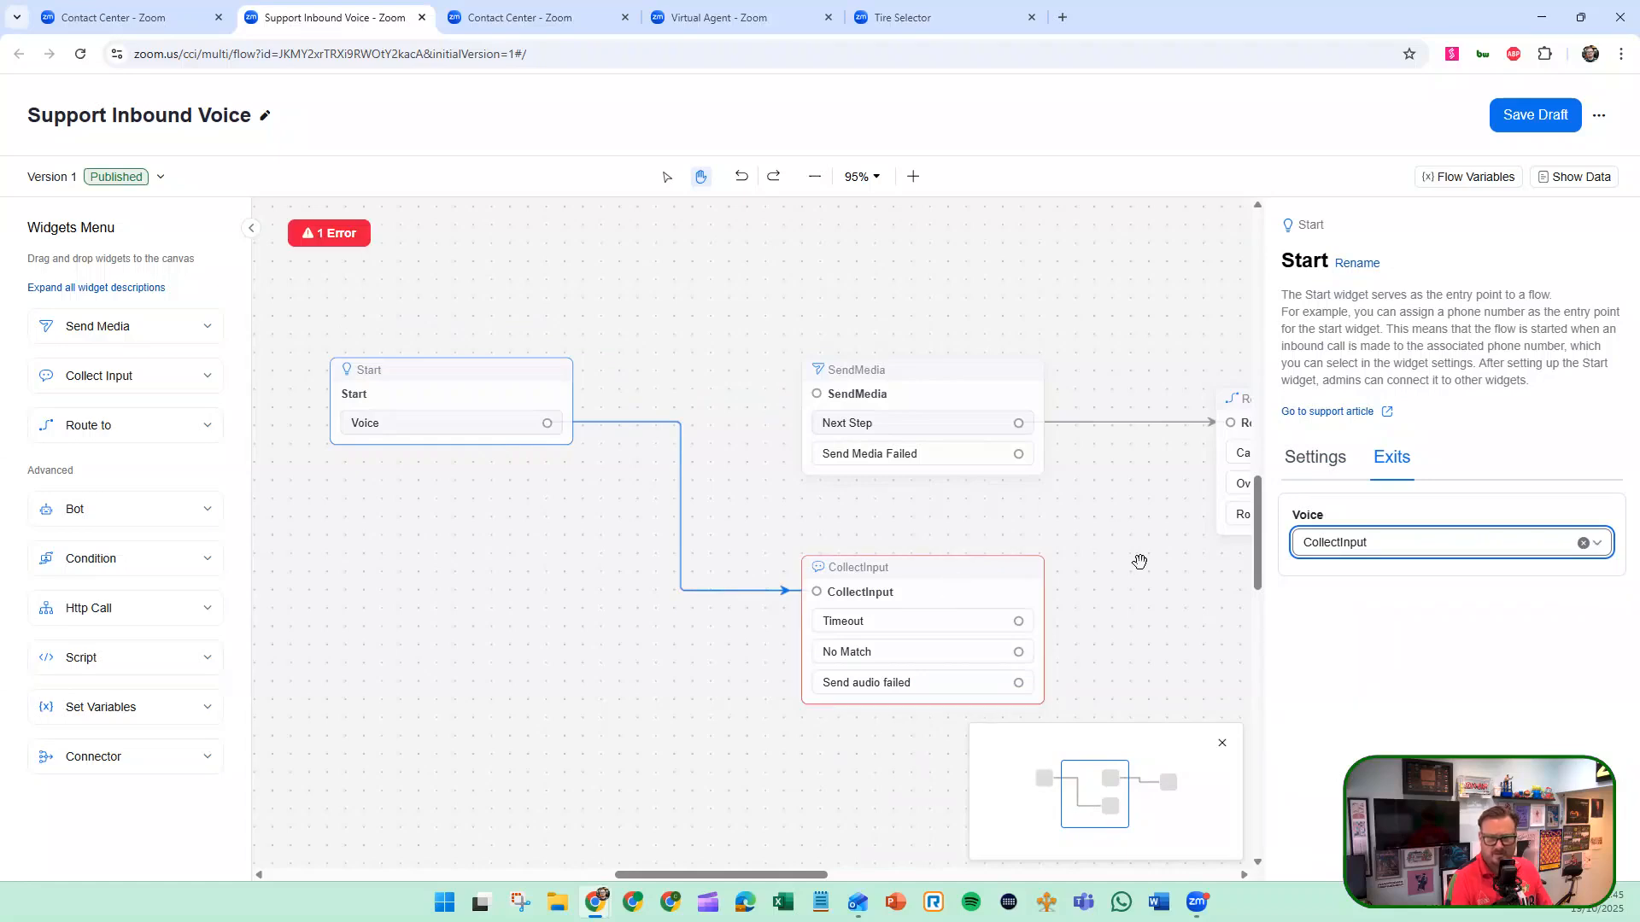
Check the flow's error list and review the CollectInput widget's prompt settings.
{"action": "left_click", "coordinate": [333, 234]}
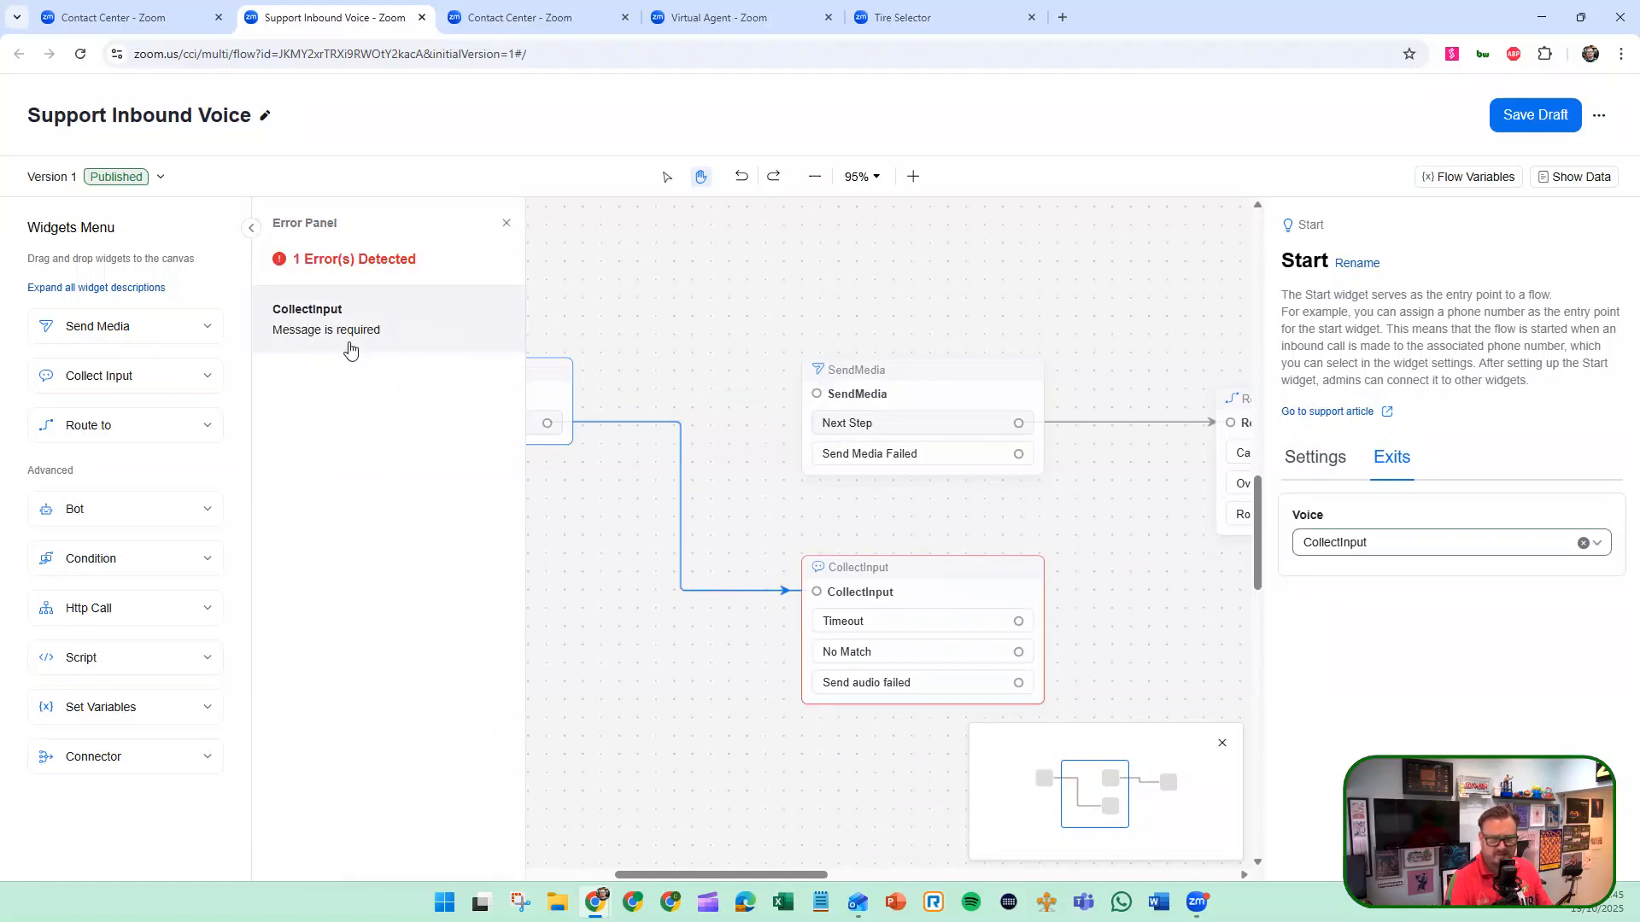
{"action": "left_click", "coordinate": [934, 578]}
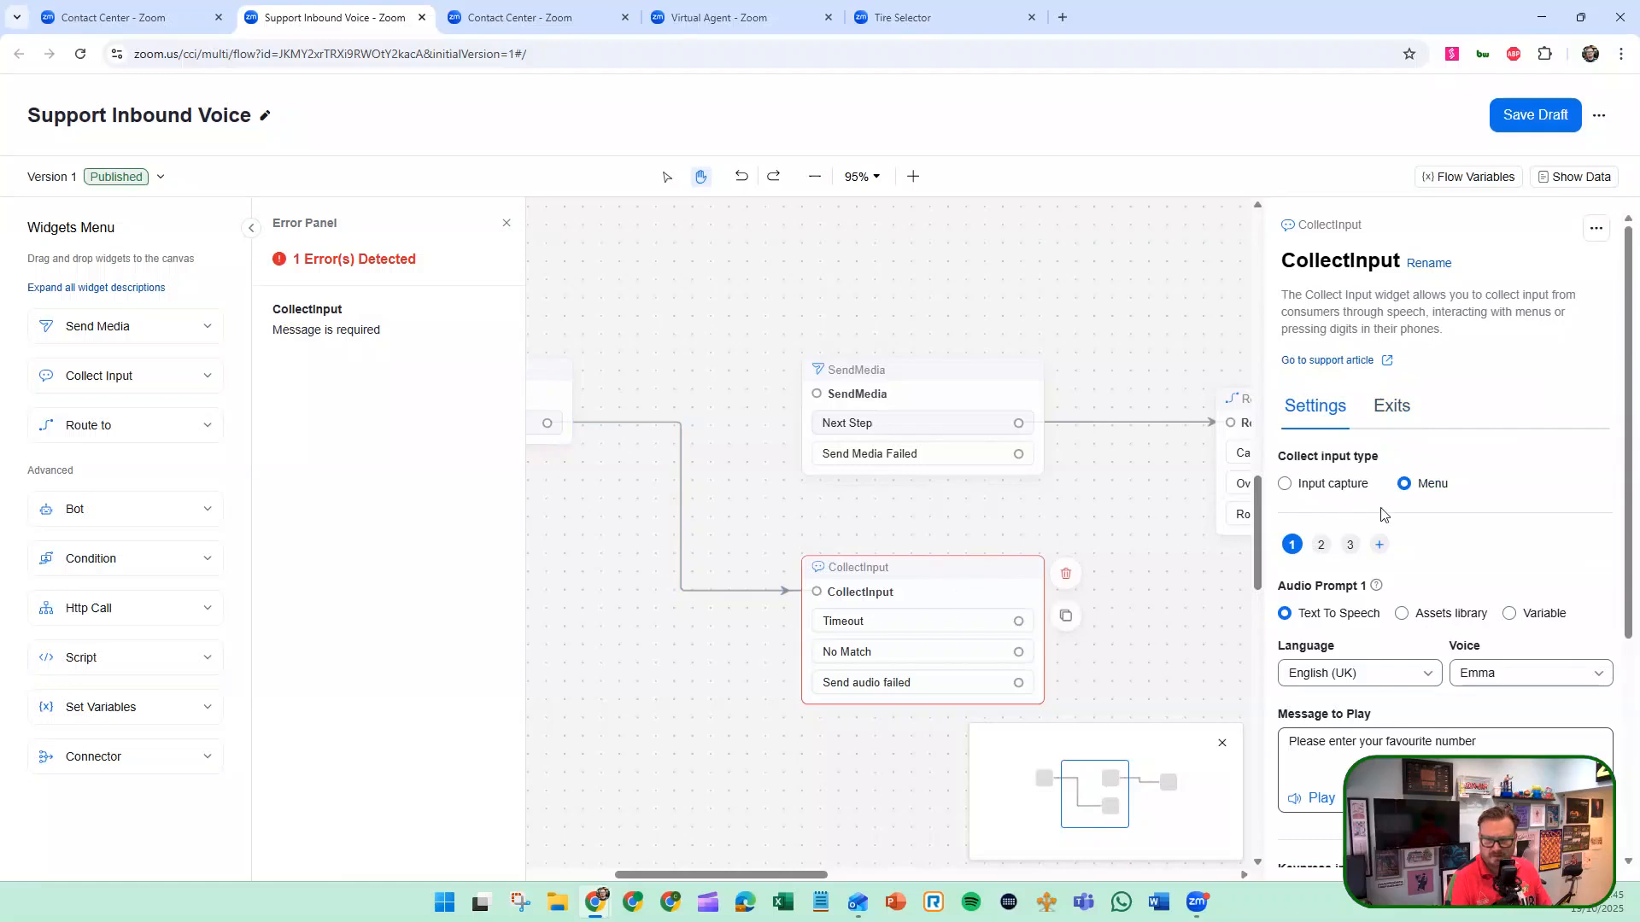
{"action": "scroll", "coordinate": [1383, 513], "scroll_direction": "down", "scroll_amount": 2}
Set the Start widget's Voice exit to SendMedia.
{"action": "left_click", "coordinate": [1105, 462]}
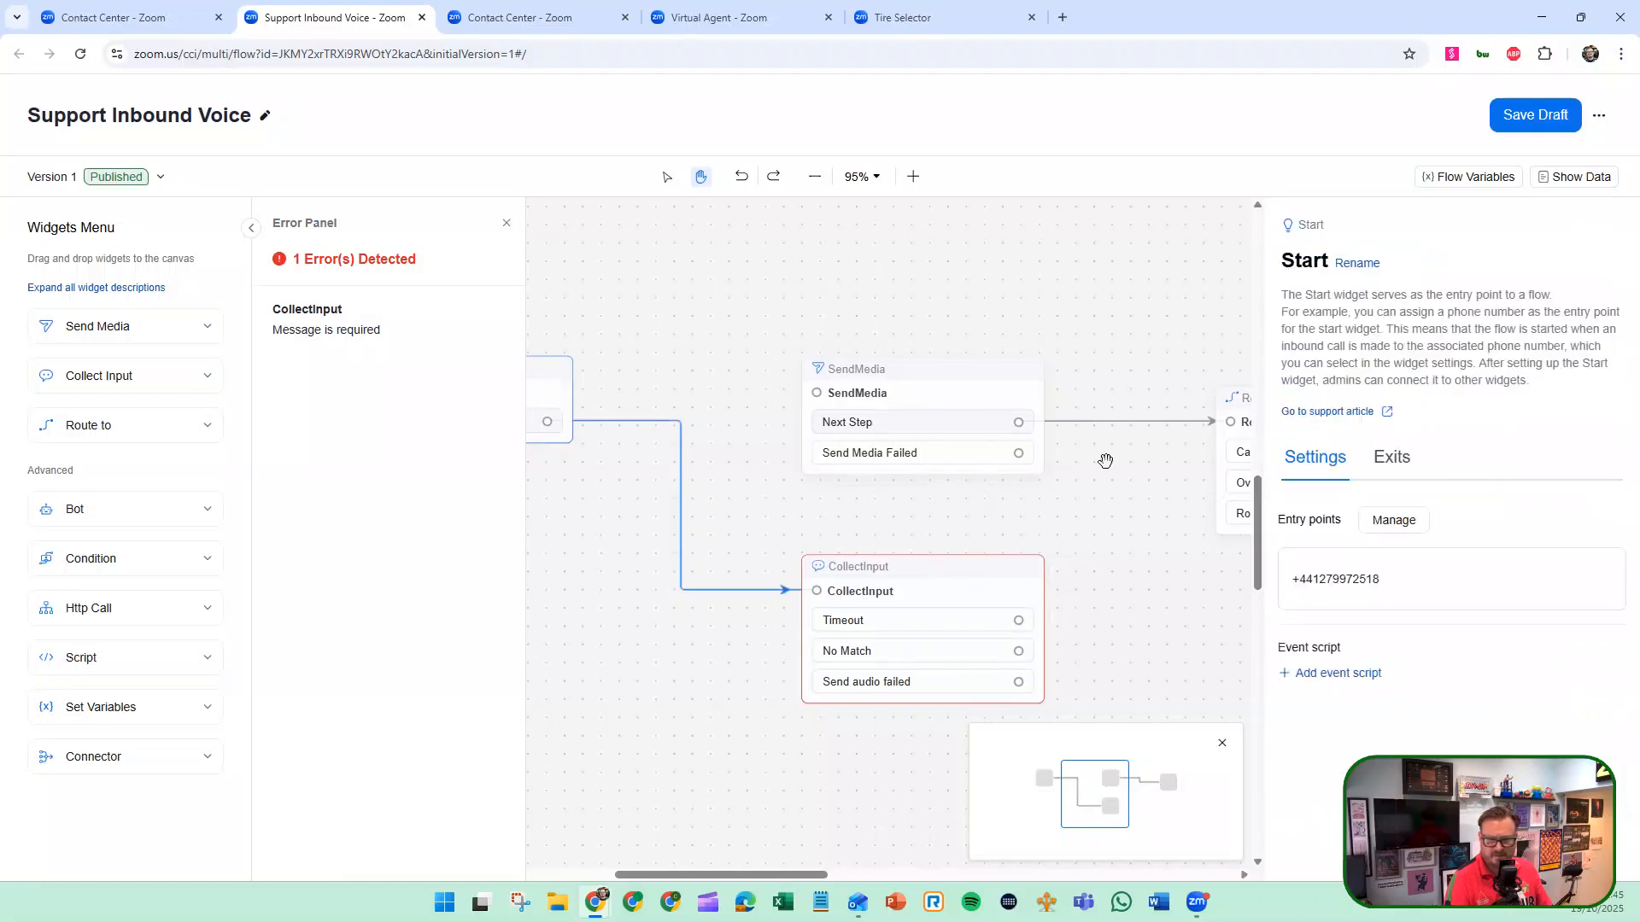
{"action": "left_click", "coordinate": [1387, 459]}
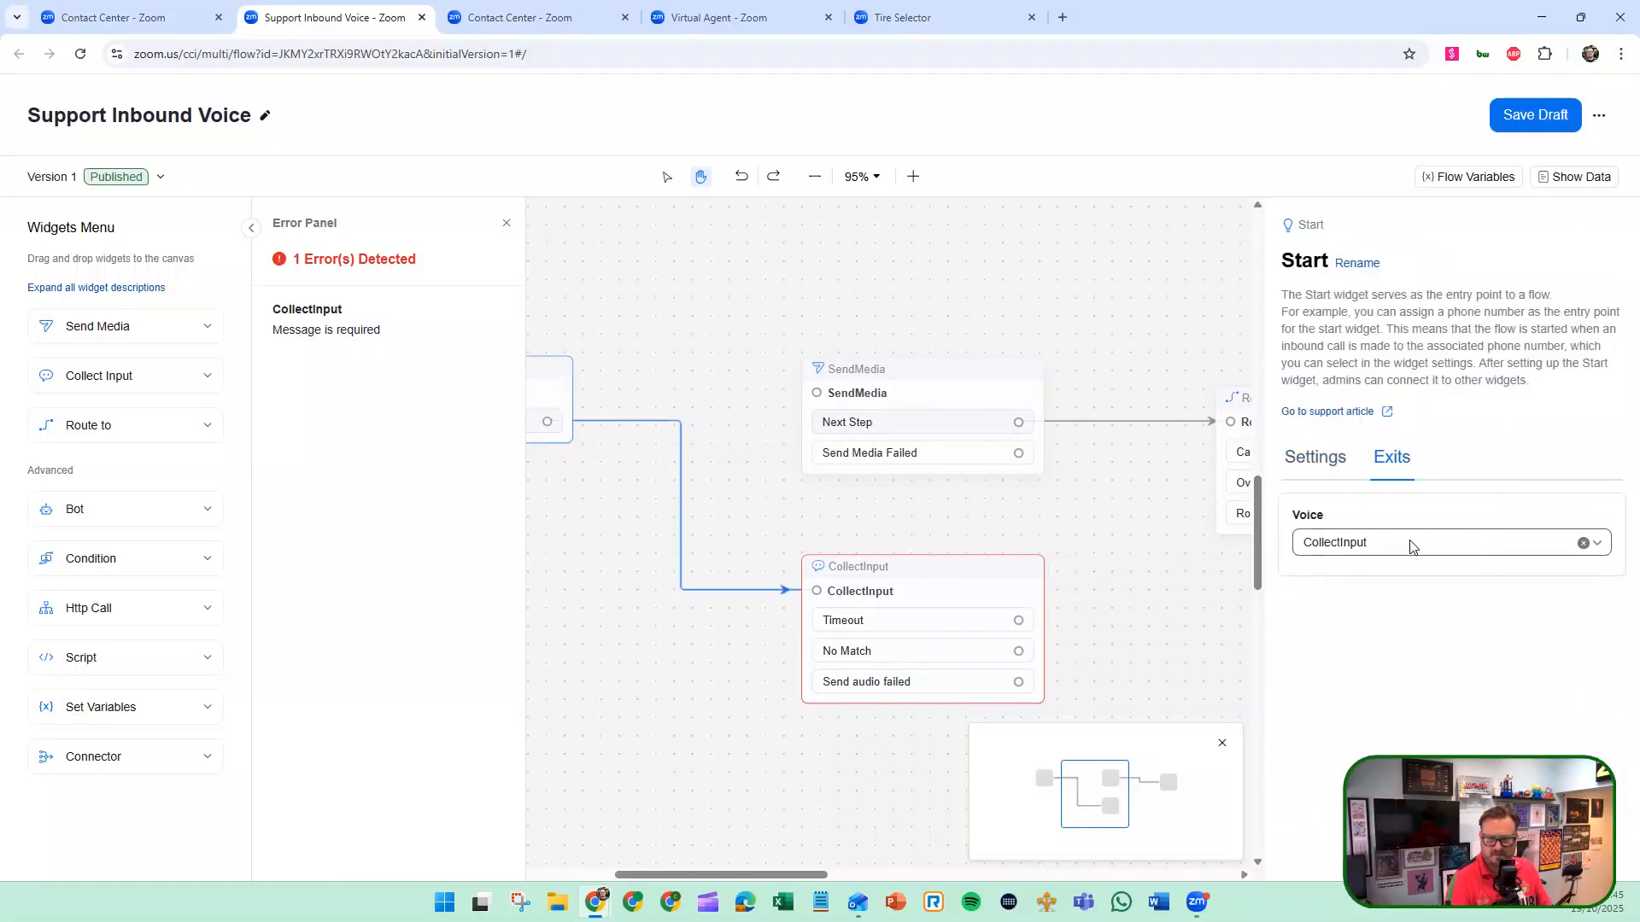
{"action": "left_click", "coordinate": [1410, 546]}
{"action": "left_click", "coordinate": [1356, 577]}
{"action": "left_click", "coordinate": [251, 230]}
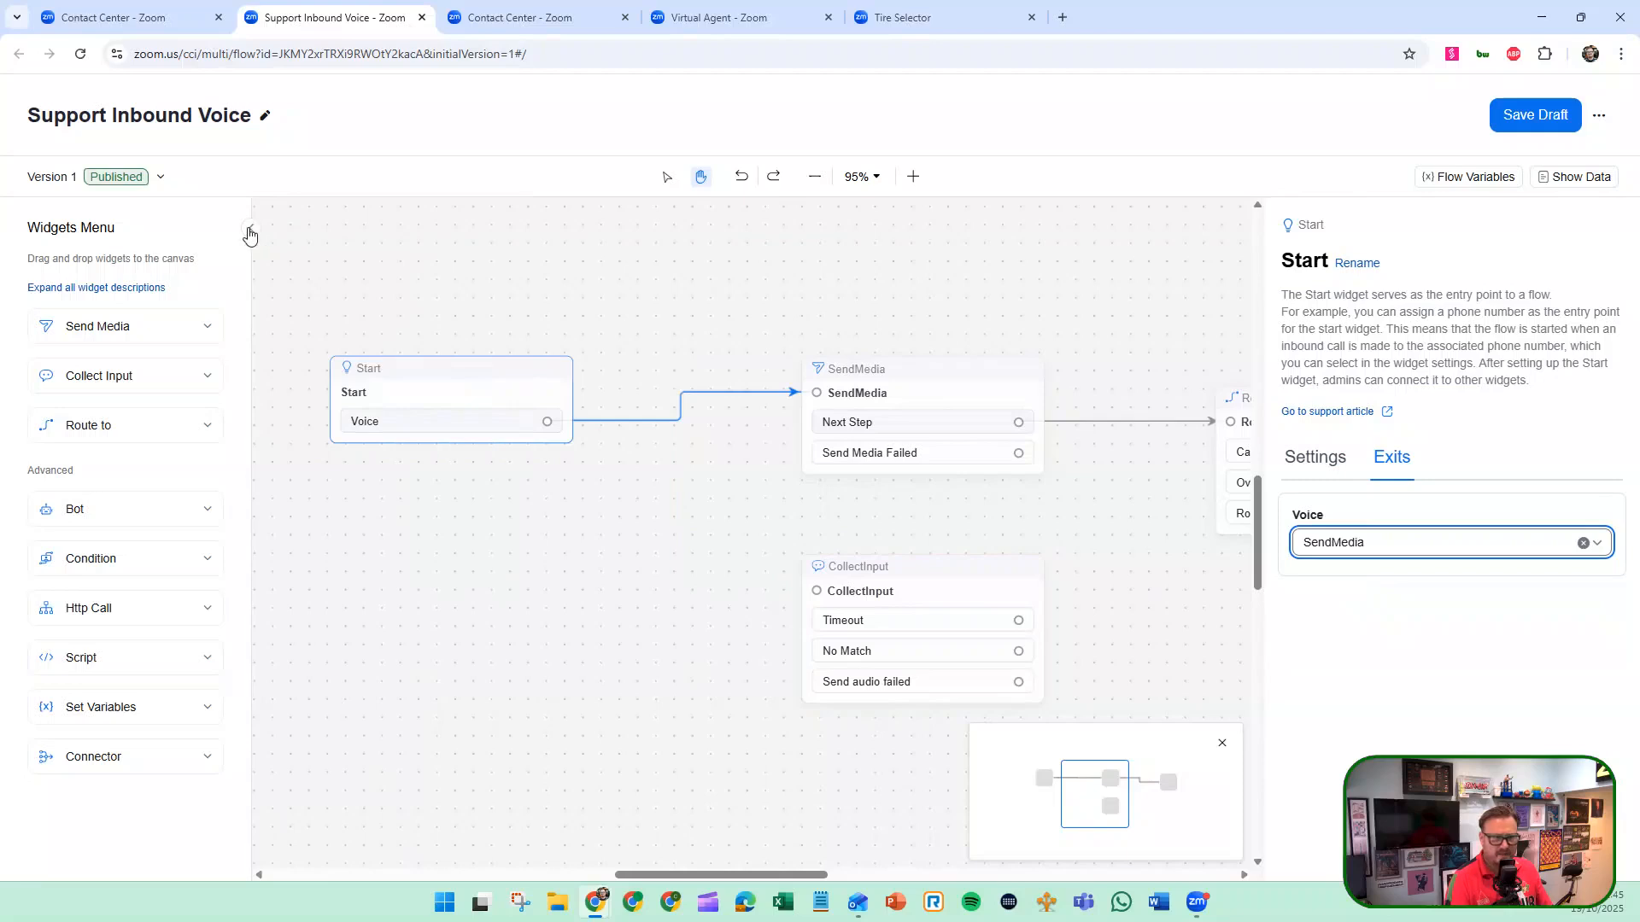
Add a Bot widget to the canvas below the Route_to widget.
{"action": "left_click_drag", "start_coordinate": [673, 601], "coordinate": [379, 553]}
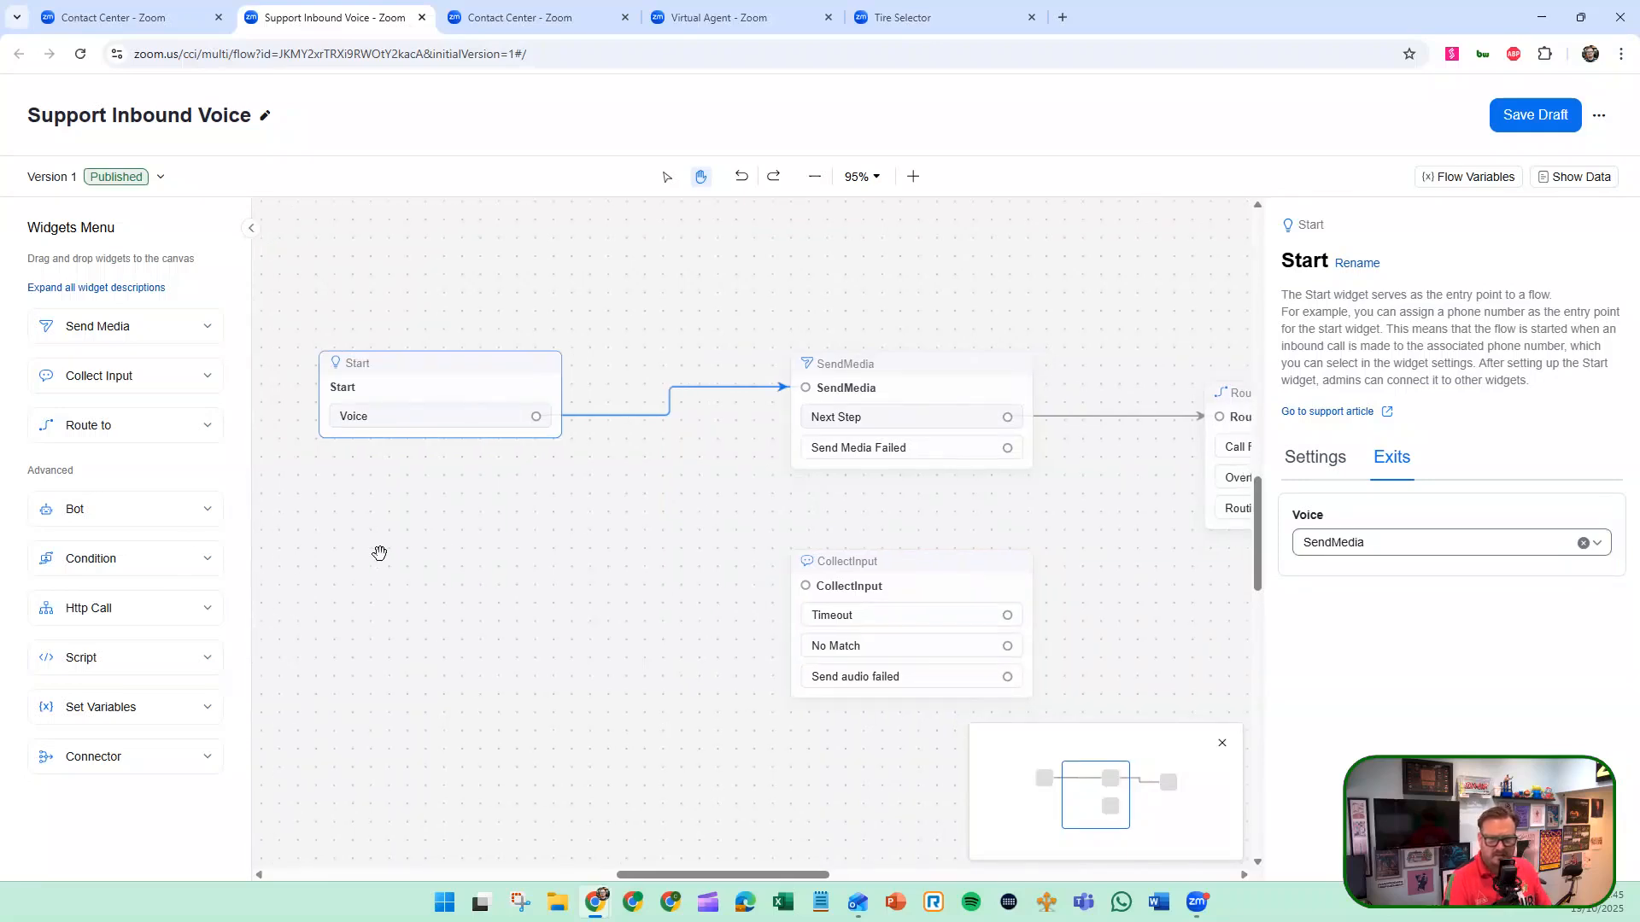
{"action": "left_click_drag", "start_coordinate": [927, 590], "coordinate": [883, 563]}
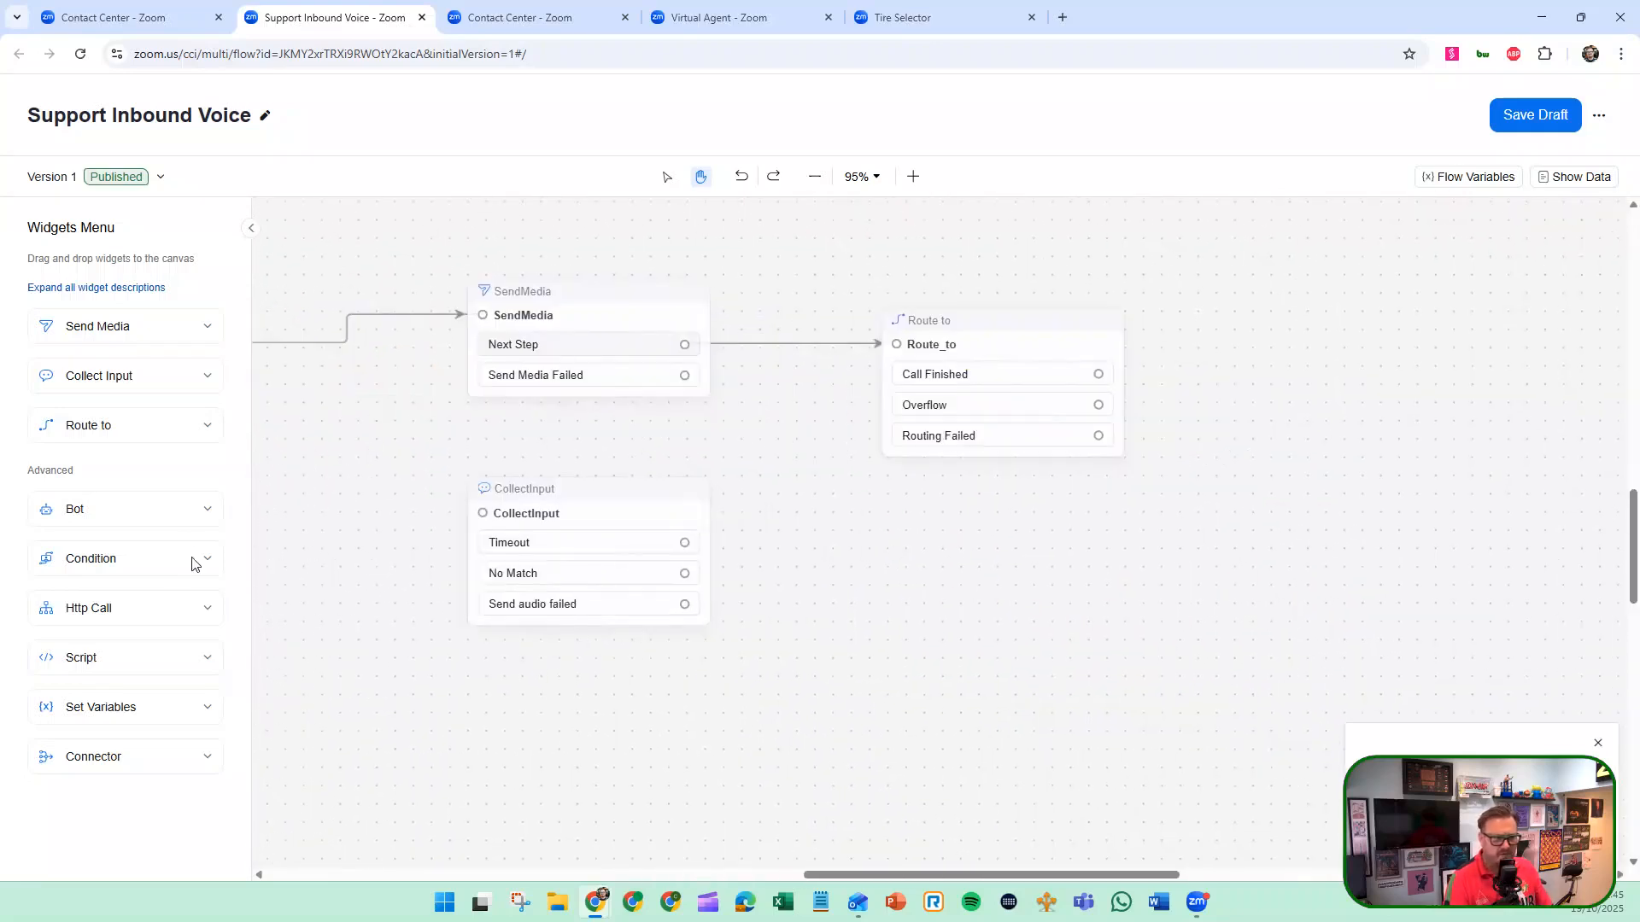
{"action": "left_click", "coordinate": [125, 503]}
{"action": "left_click", "coordinate": [208, 518]}
{"action": "left_click_drag", "start_coordinate": [153, 508], "coordinate": [991, 551]}
{"action": "left_click", "coordinate": [935, 561]}
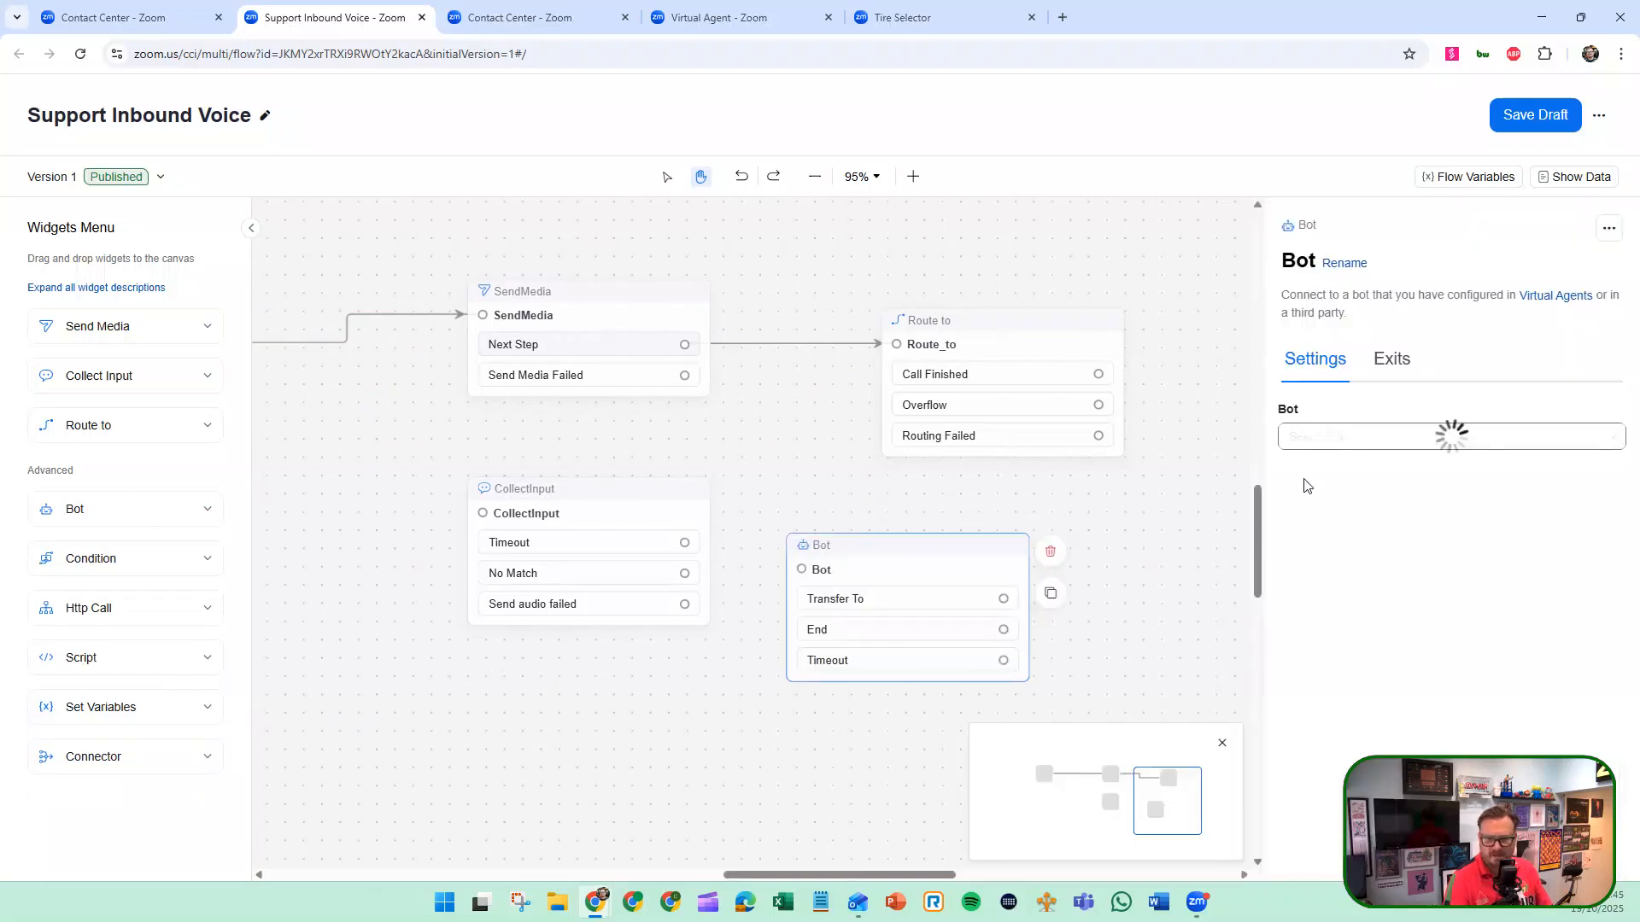
Check which bots the Bot widget can connect to and look at its exits.
{"action": "left_click", "coordinate": [1610, 438]}
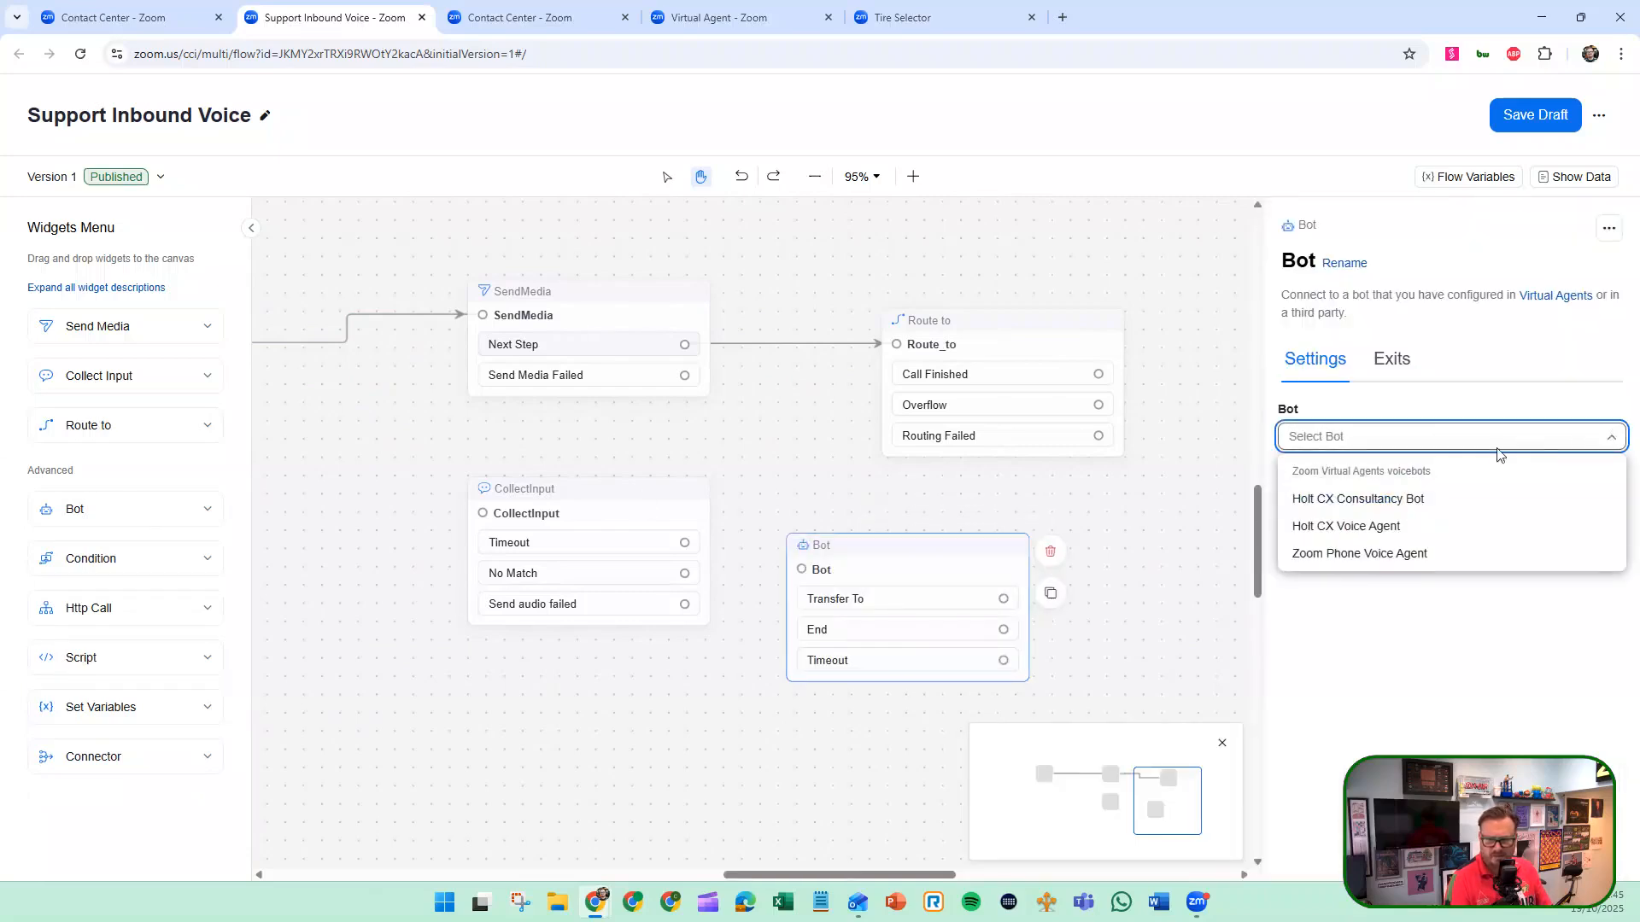
{"action": "left_click", "coordinate": [1393, 598]}
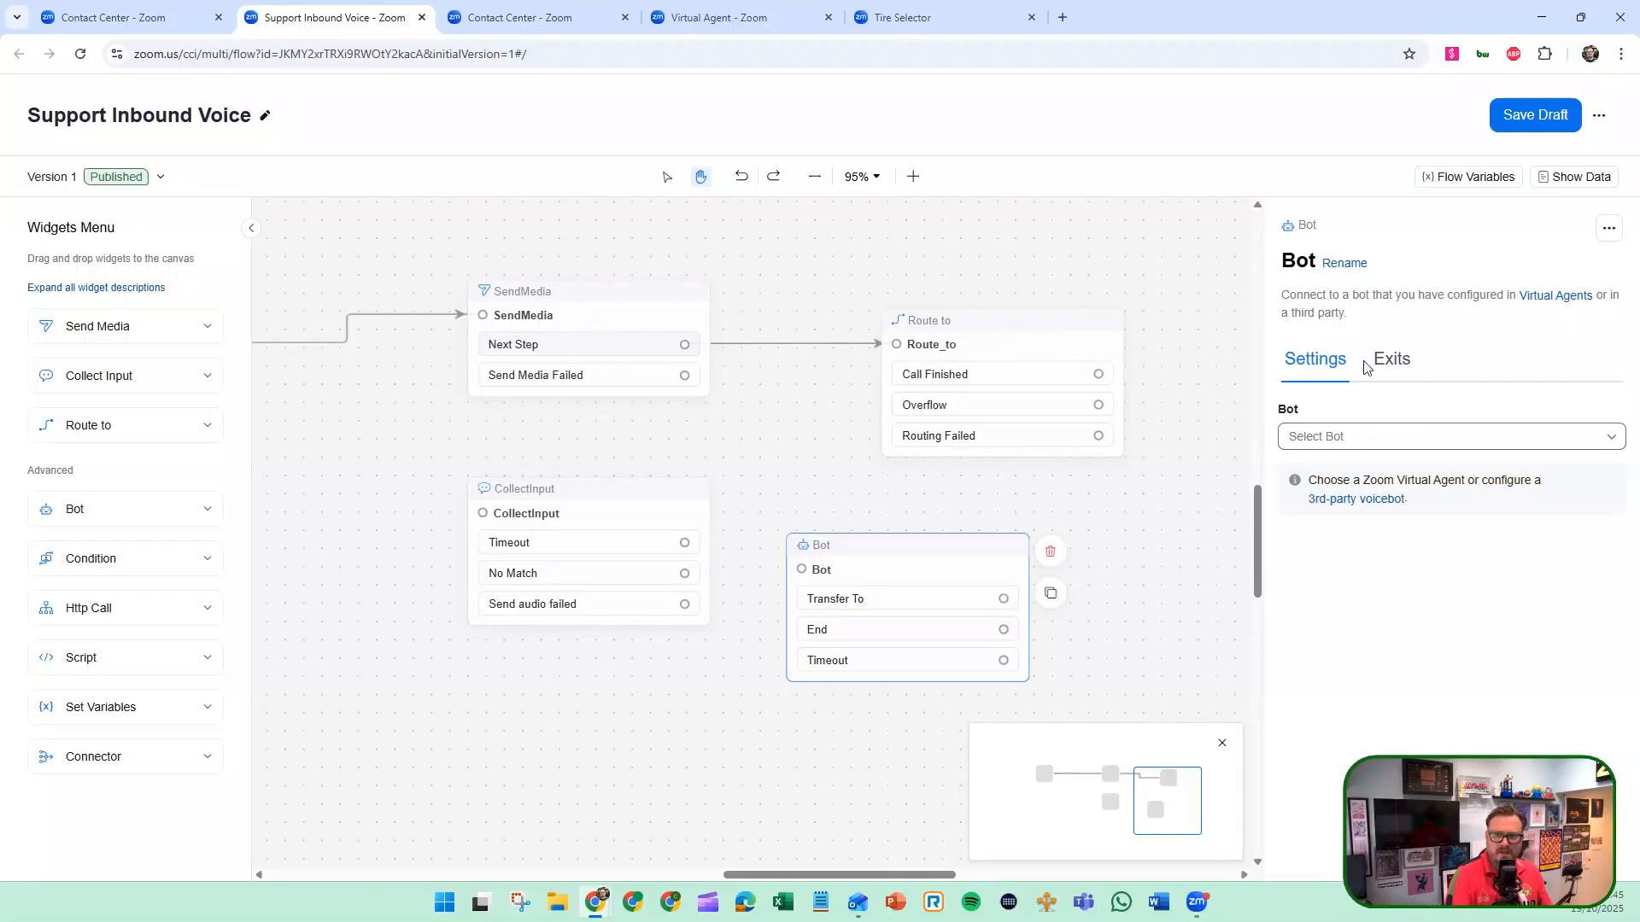
{"action": "left_click", "coordinate": [1392, 362]}
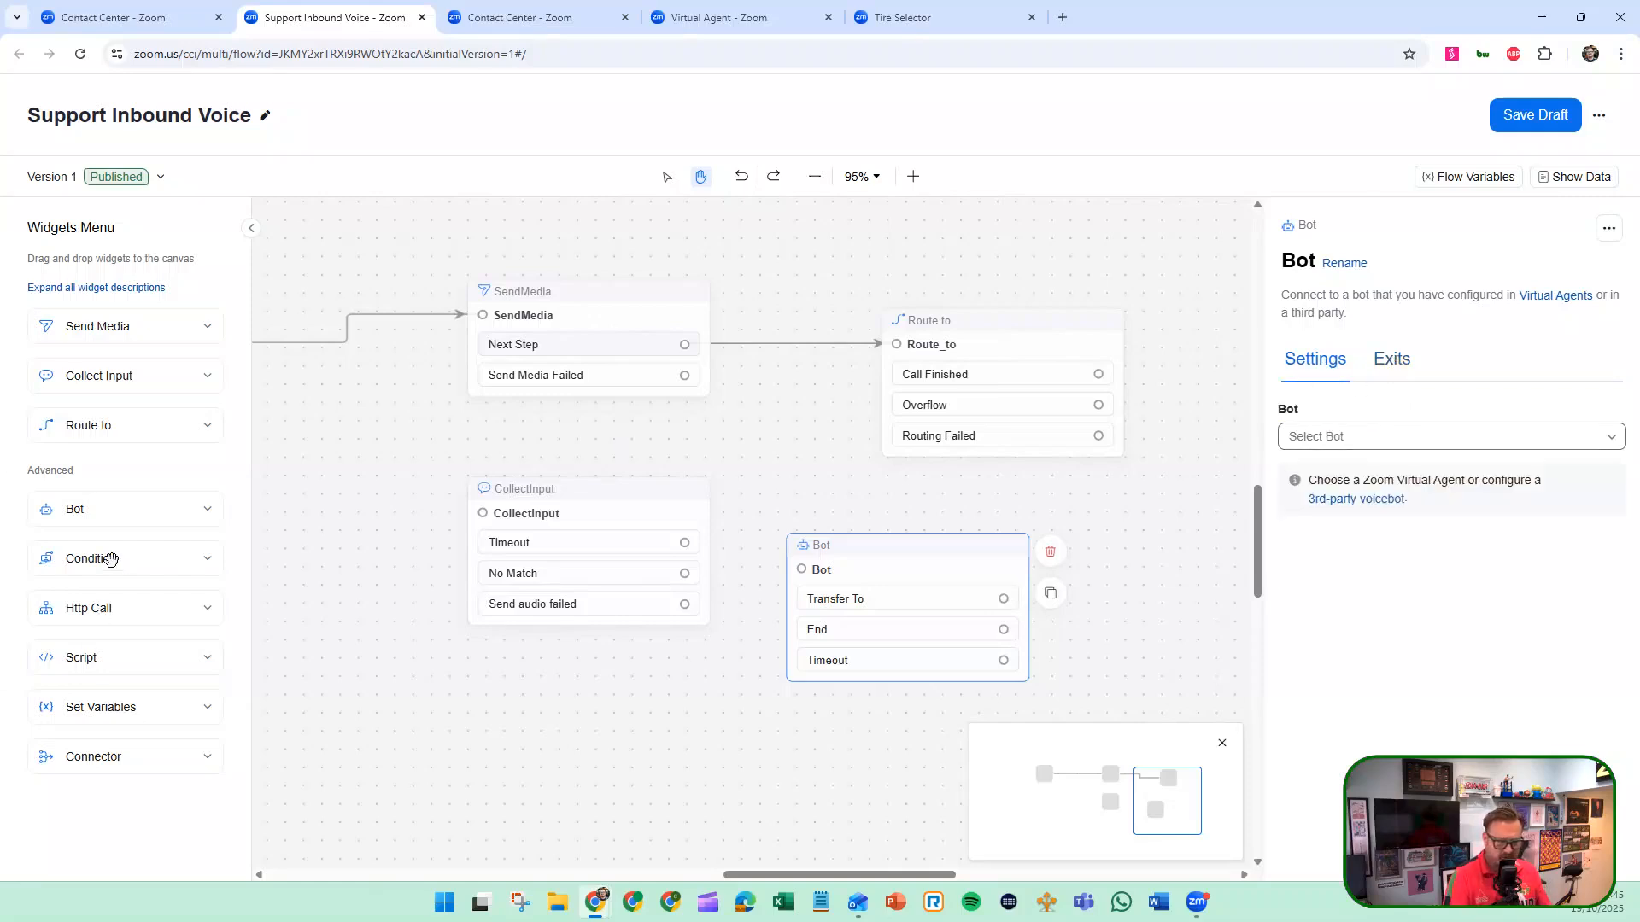
Add a Condition widget between SendMedia and Route_to and view its available condition types.
{"action": "left_click_drag", "start_coordinate": [110, 558], "coordinate": [794, 250]}
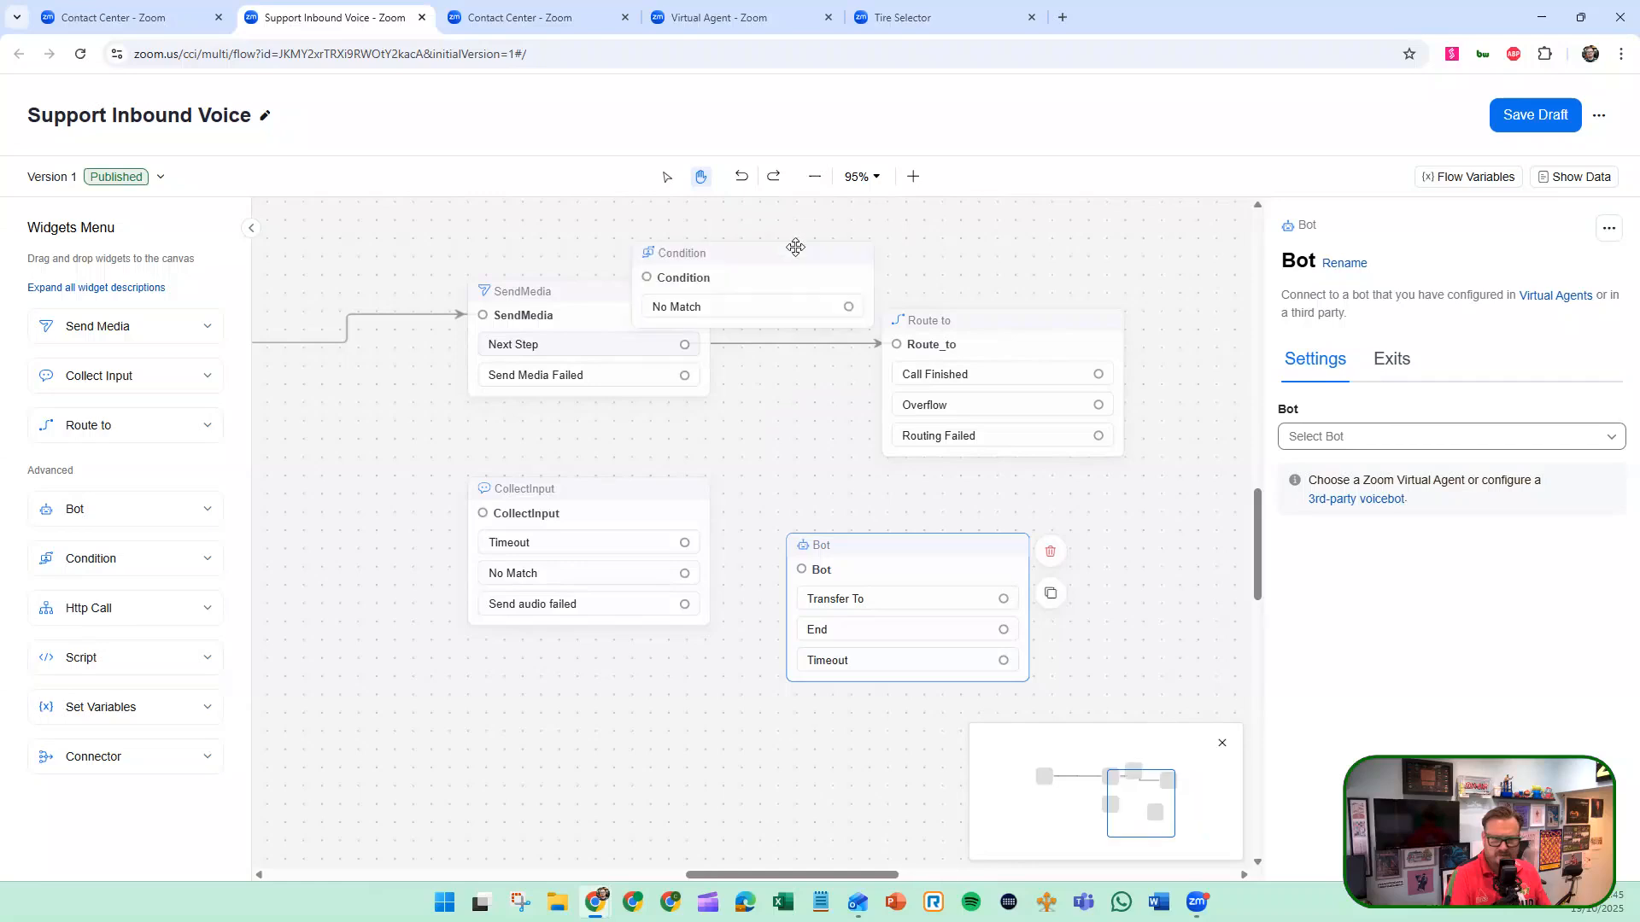
{"action": "left_click", "coordinate": [1339, 480]}
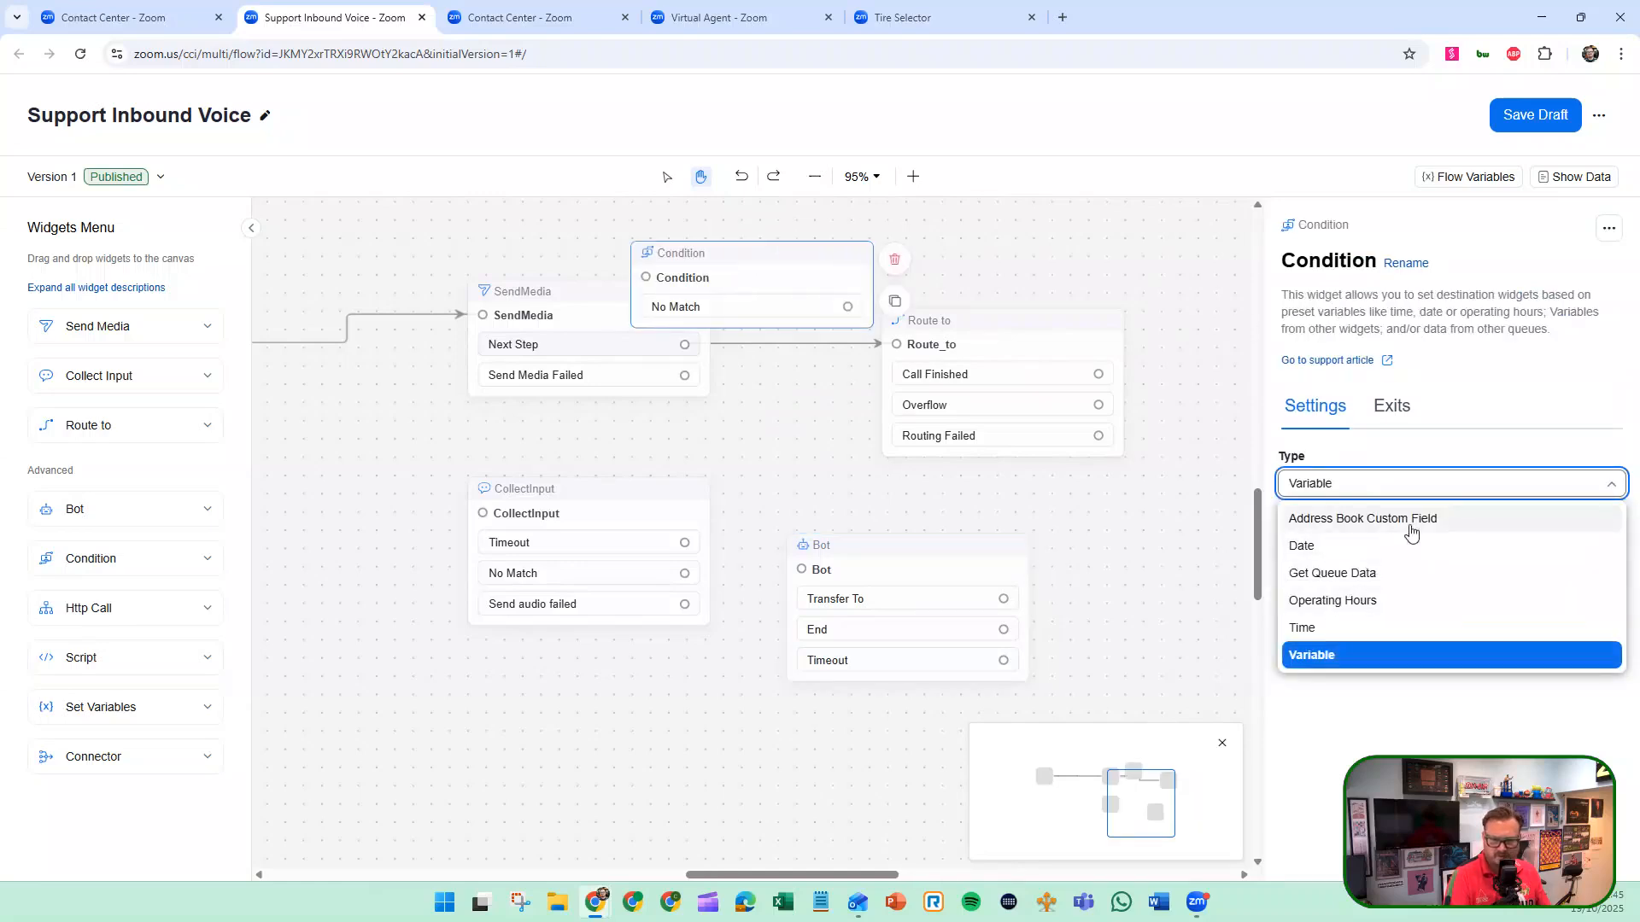
Add a Set Variables widget to the canvas below the Start widget.
{"action": "left_click_drag", "start_coordinate": [152, 707], "coordinate": [451, 475]}
{"action": "left_click_drag", "start_coordinate": [444, 623], "coordinate": [944, 596]}
{"action": "left_click", "coordinate": [598, 517]}
{"action": "left_click_drag", "start_coordinate": [854, 450], "coordinate": [578, 530]}
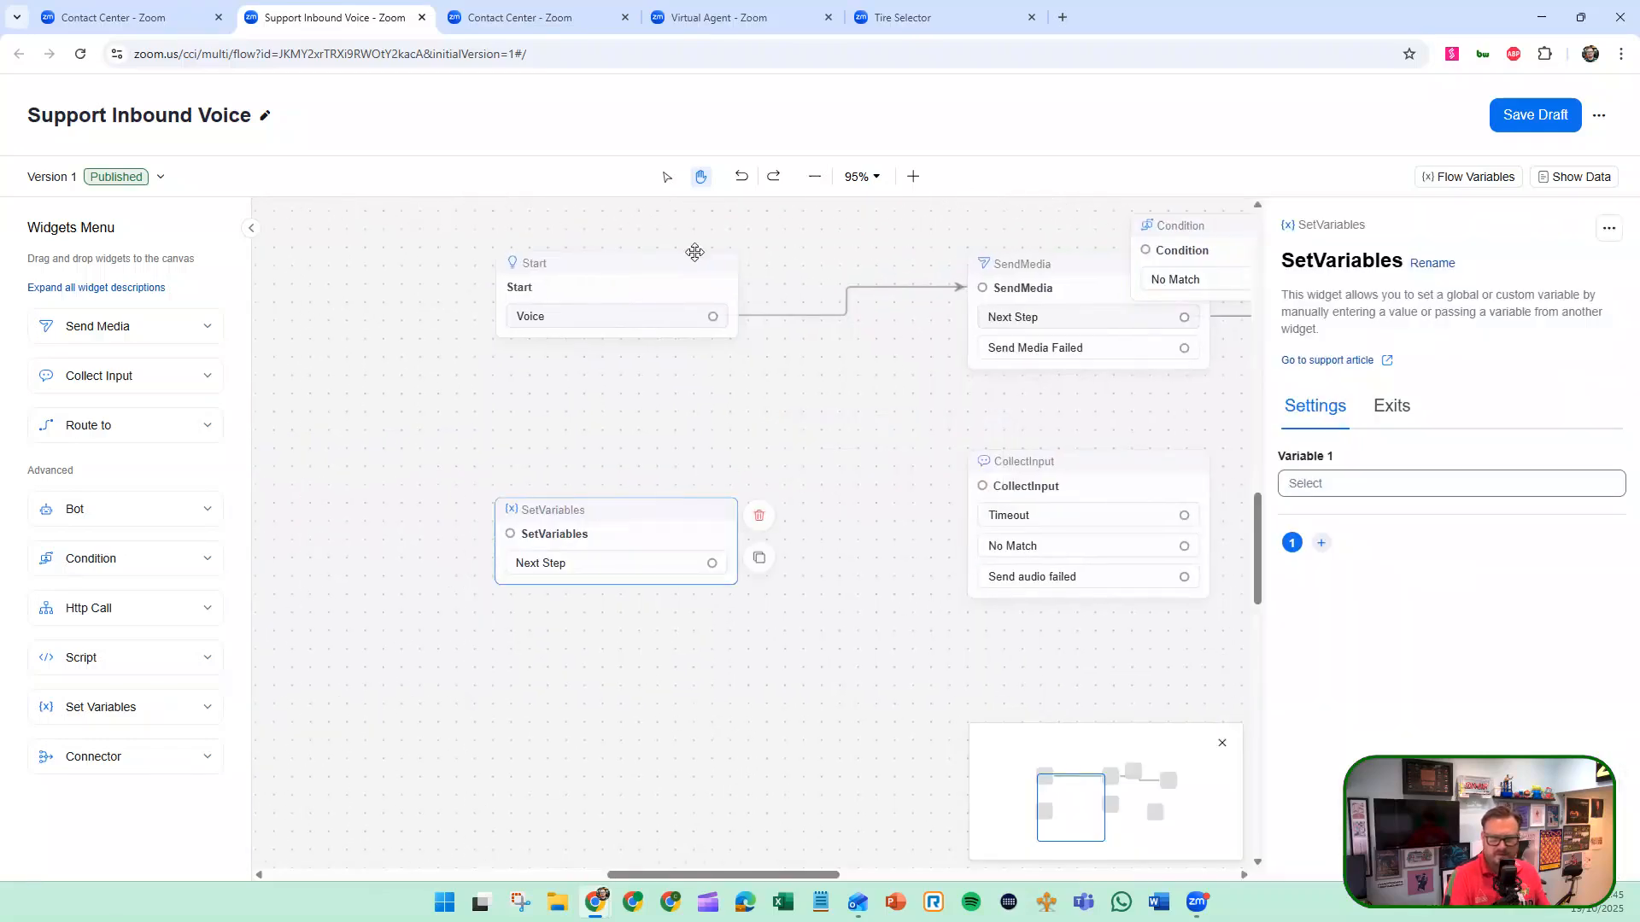
Move the Condition widget to the free space above the SendMedia widget.
{"action": "left_click", "coordinate": [819, 177]}
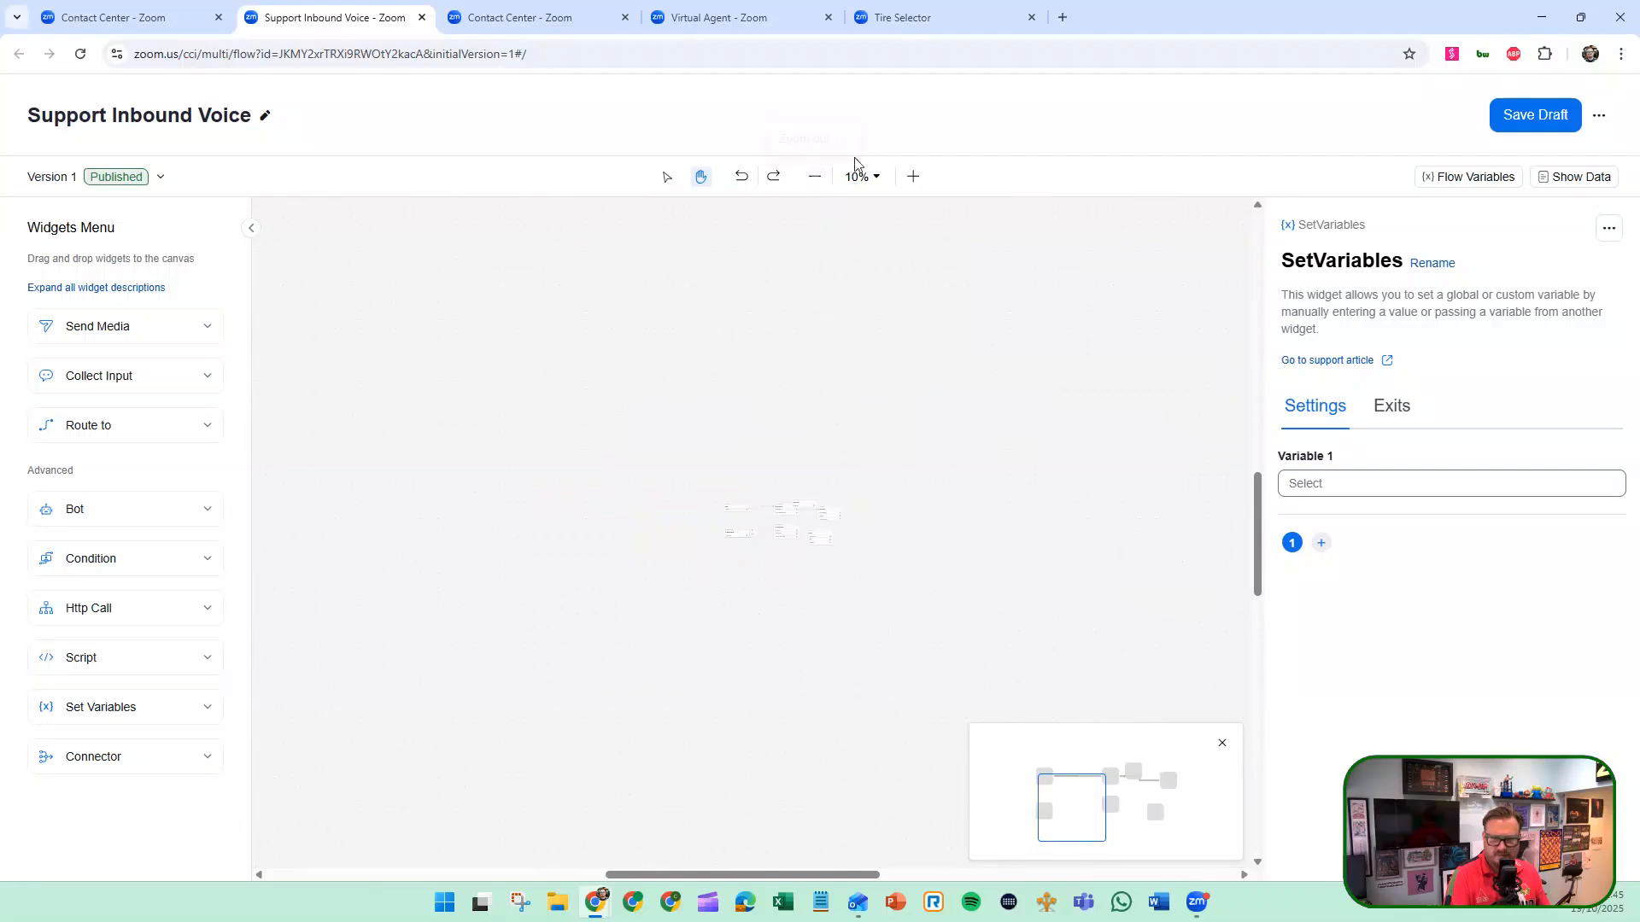
{"action": "left_click", "coordinate": [914, 177]}
{"action": "left_click", "coordinate": [1157, 796]}
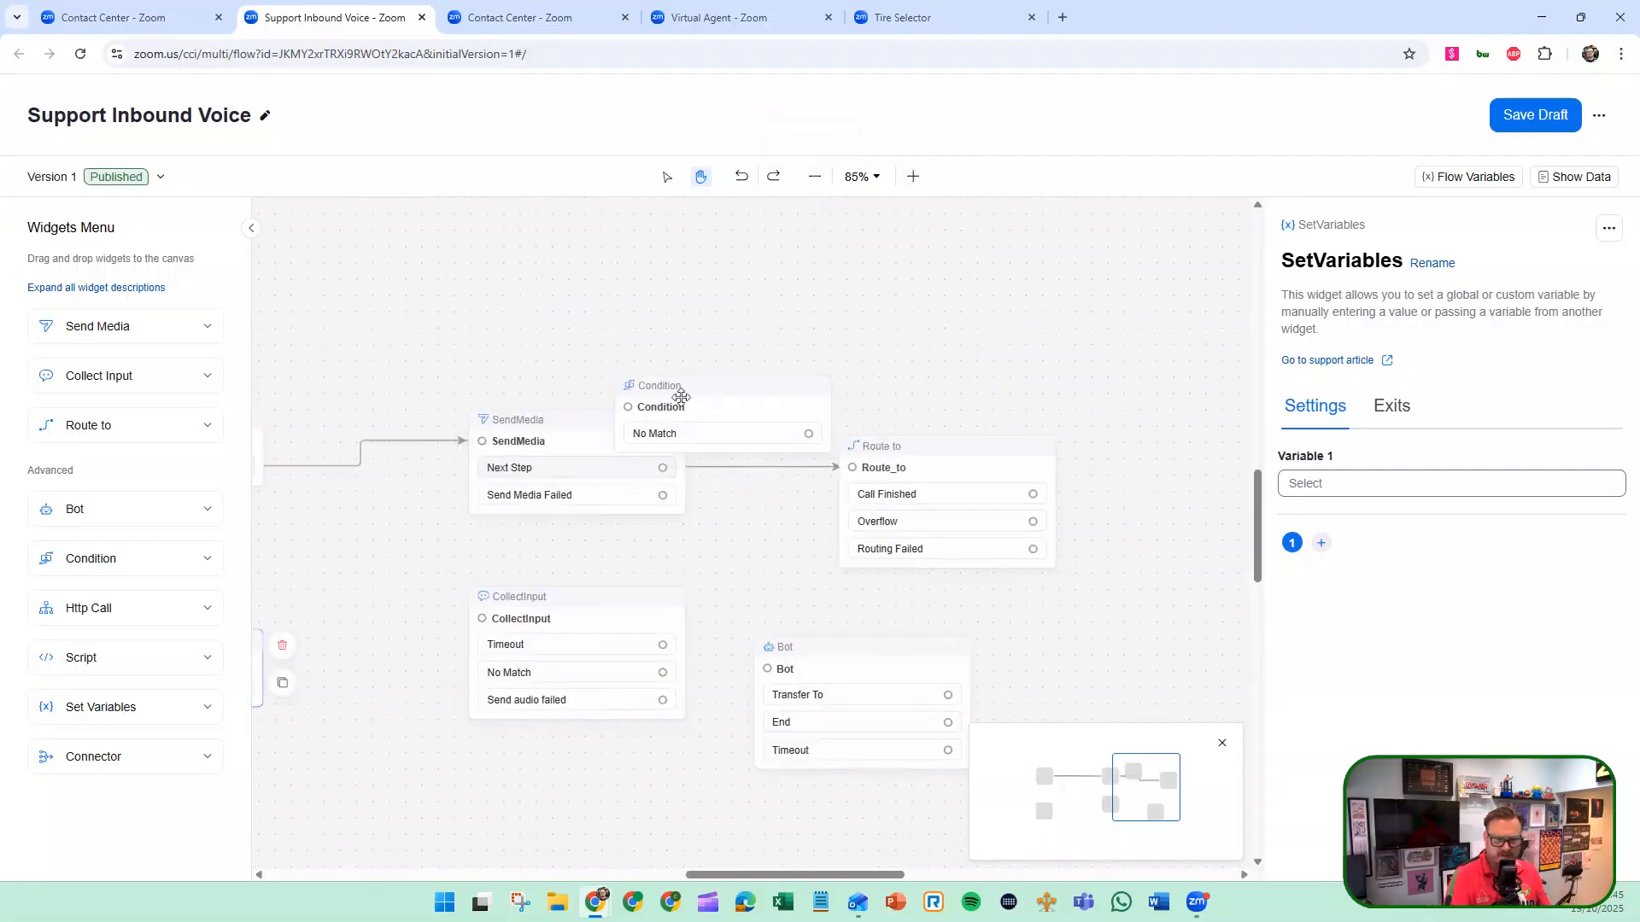
{"action": "left_click_drag", "start_coordinate": [681, 397], "coordinate": [531, 273]}
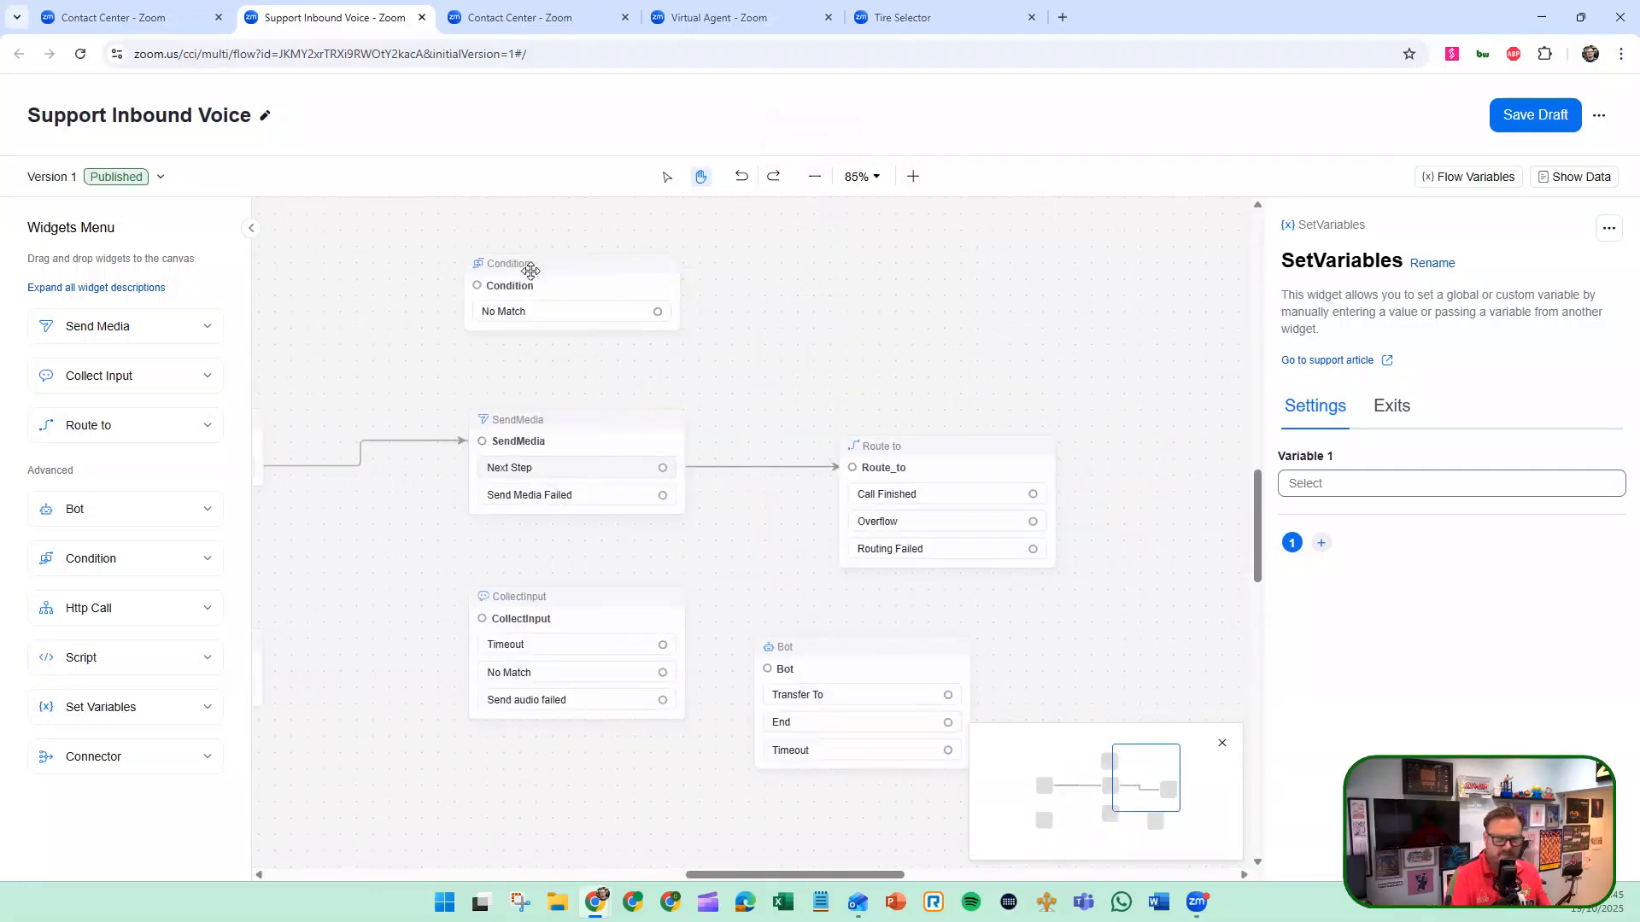
Read the Http Call and Script widget descriptions, and add a Script widget above the Route_to widget.
{"action": "left_click", "coordinate": [121, 611]}
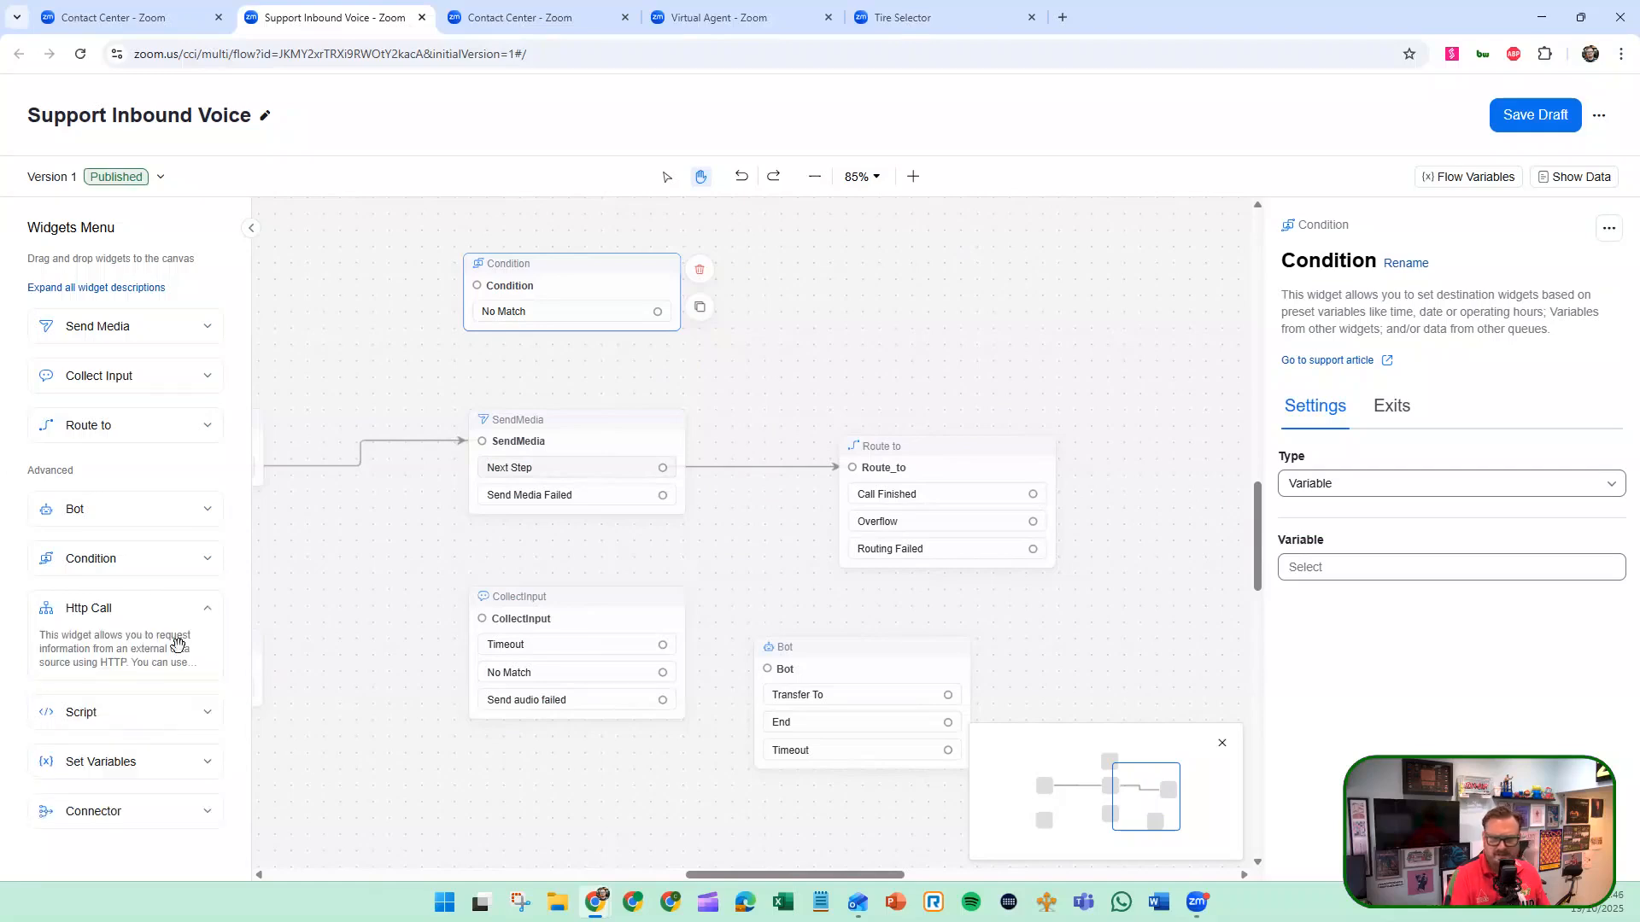
{"action": "mouse_move", "coordinate": [176, 646]}
{"action": "left_click", "coordinate": [120, 714]}
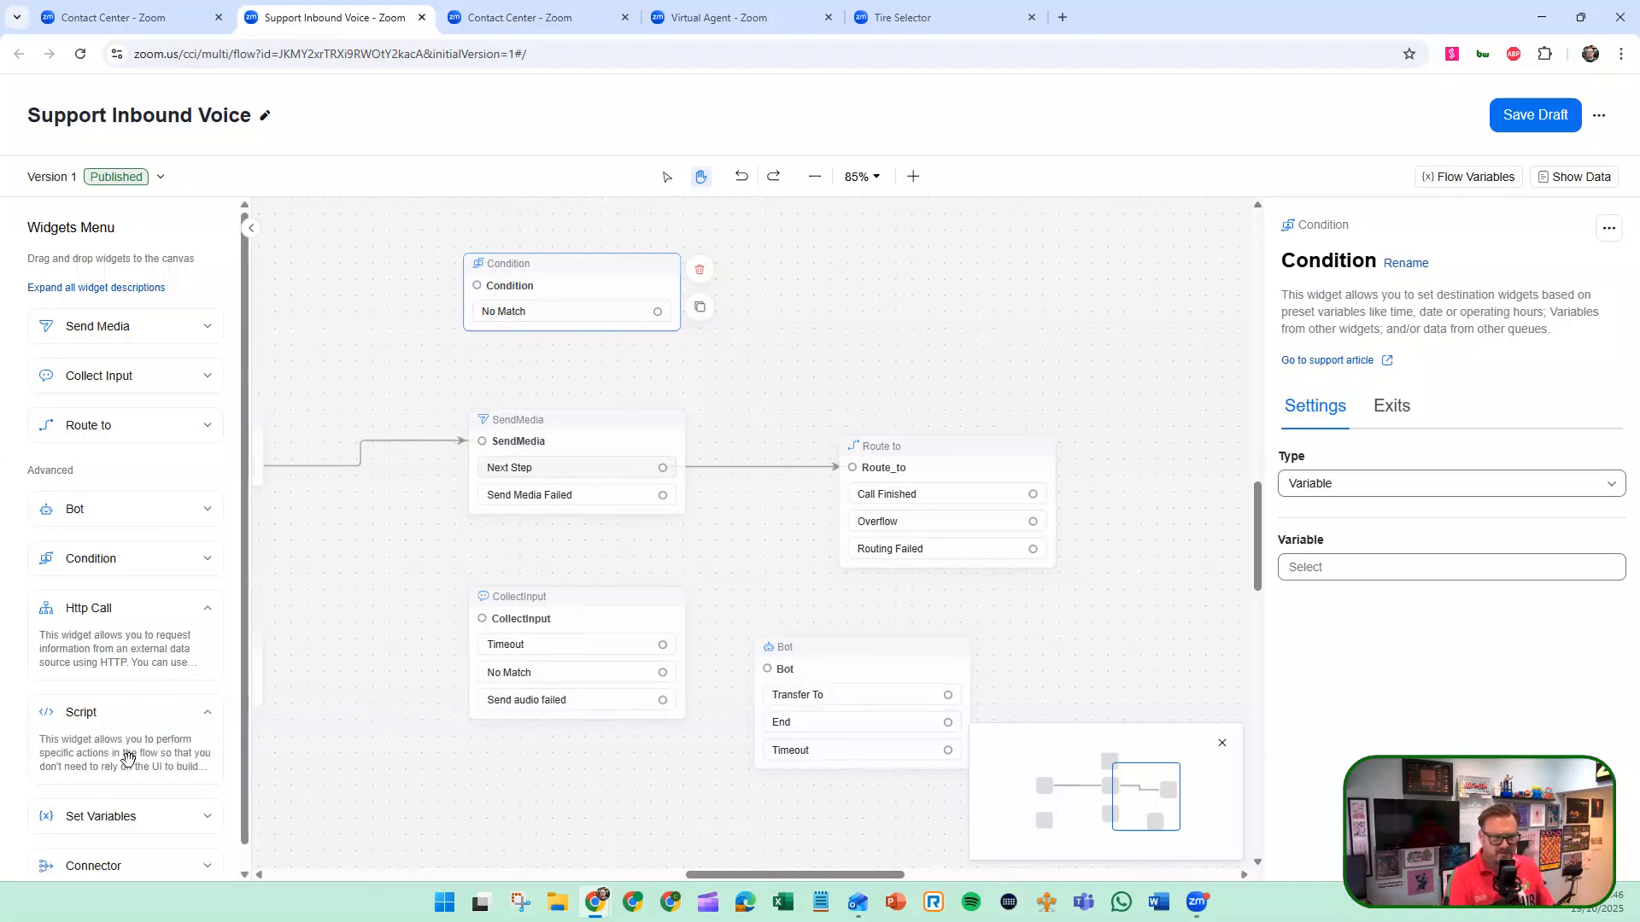
{"action": "left_click_drag", "start_coordinate": [121, 743], "coordinate": [873, 309]}
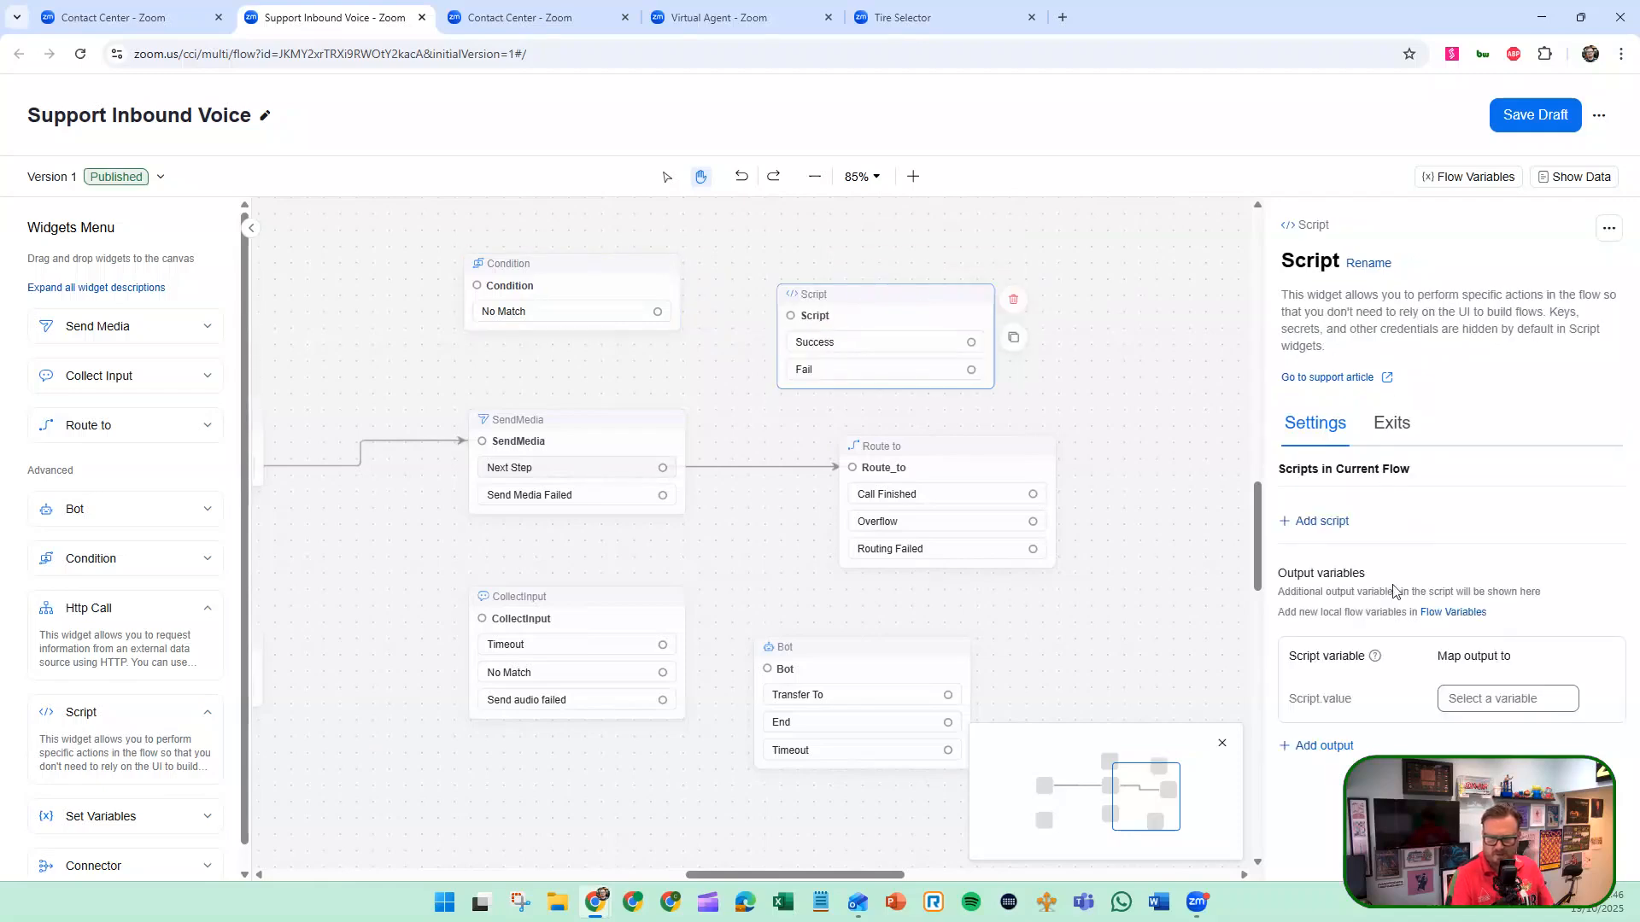
Check the language options for adding a script to the current flow, and leave without adding one.
{"action": "left_click", "coordinate": [1306, 522]}
{"action": "left_click", "coordinate": [764, 380]}
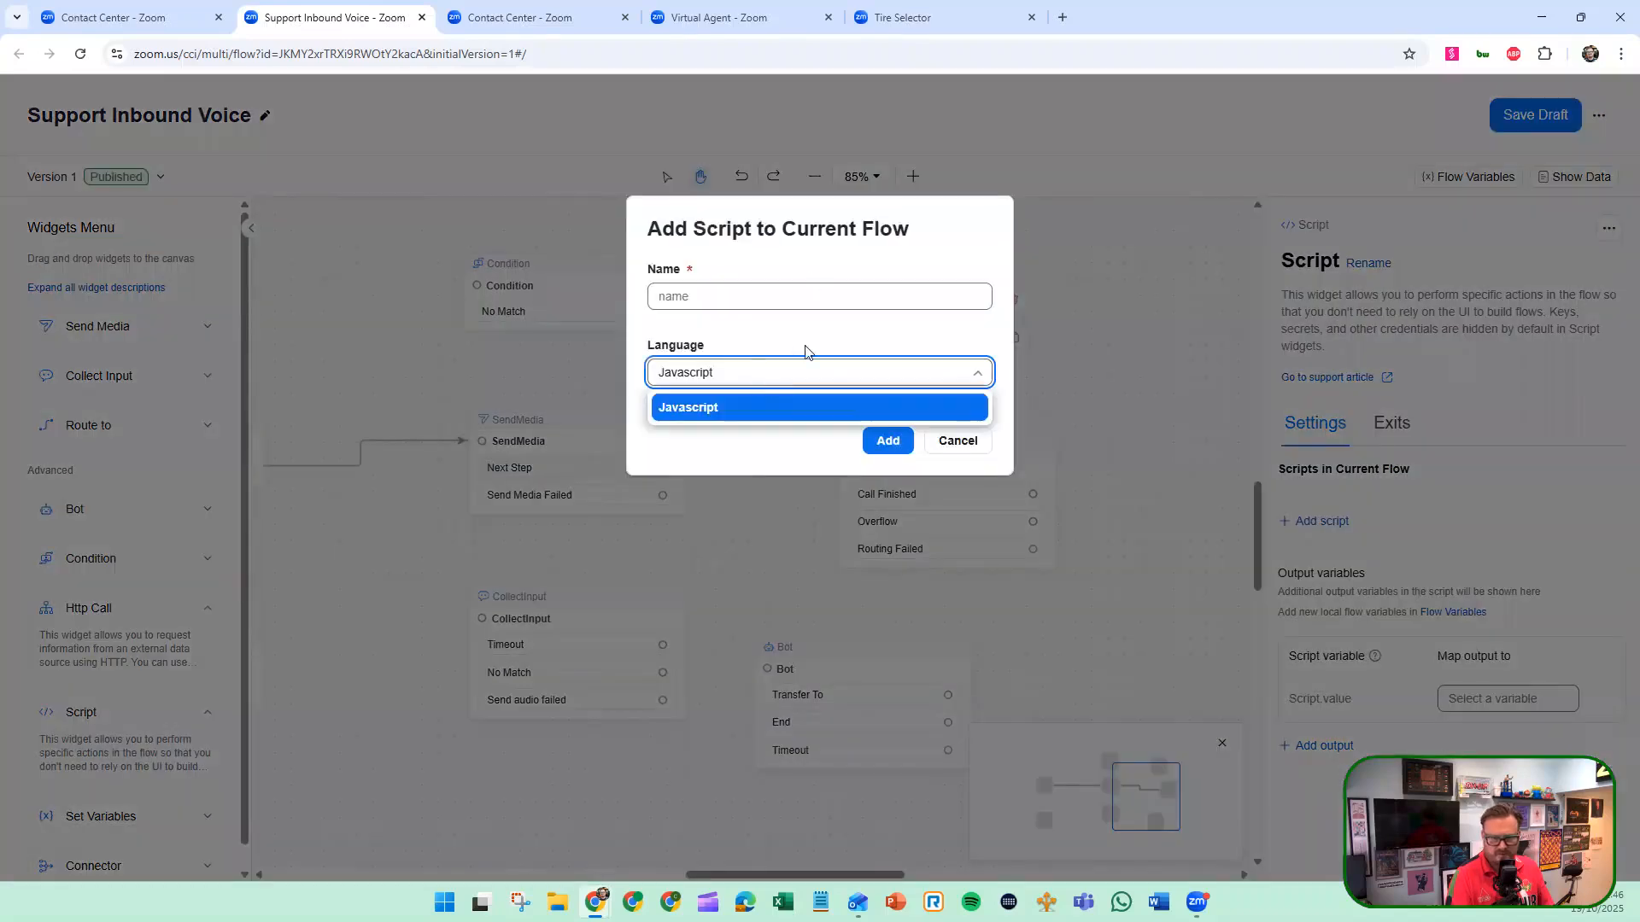
{"action": "left_click", "coordinate": [951, 407]}
{"action": "left_click", "coordinate": [955, 442]}
Add a Connector widget beside Route_to, and open the page for creating a connector before returning to the flow.
{"action": "scroll", "coordinate": [128, 699], "scroll_direction": "down", "scroll_amount": 1}
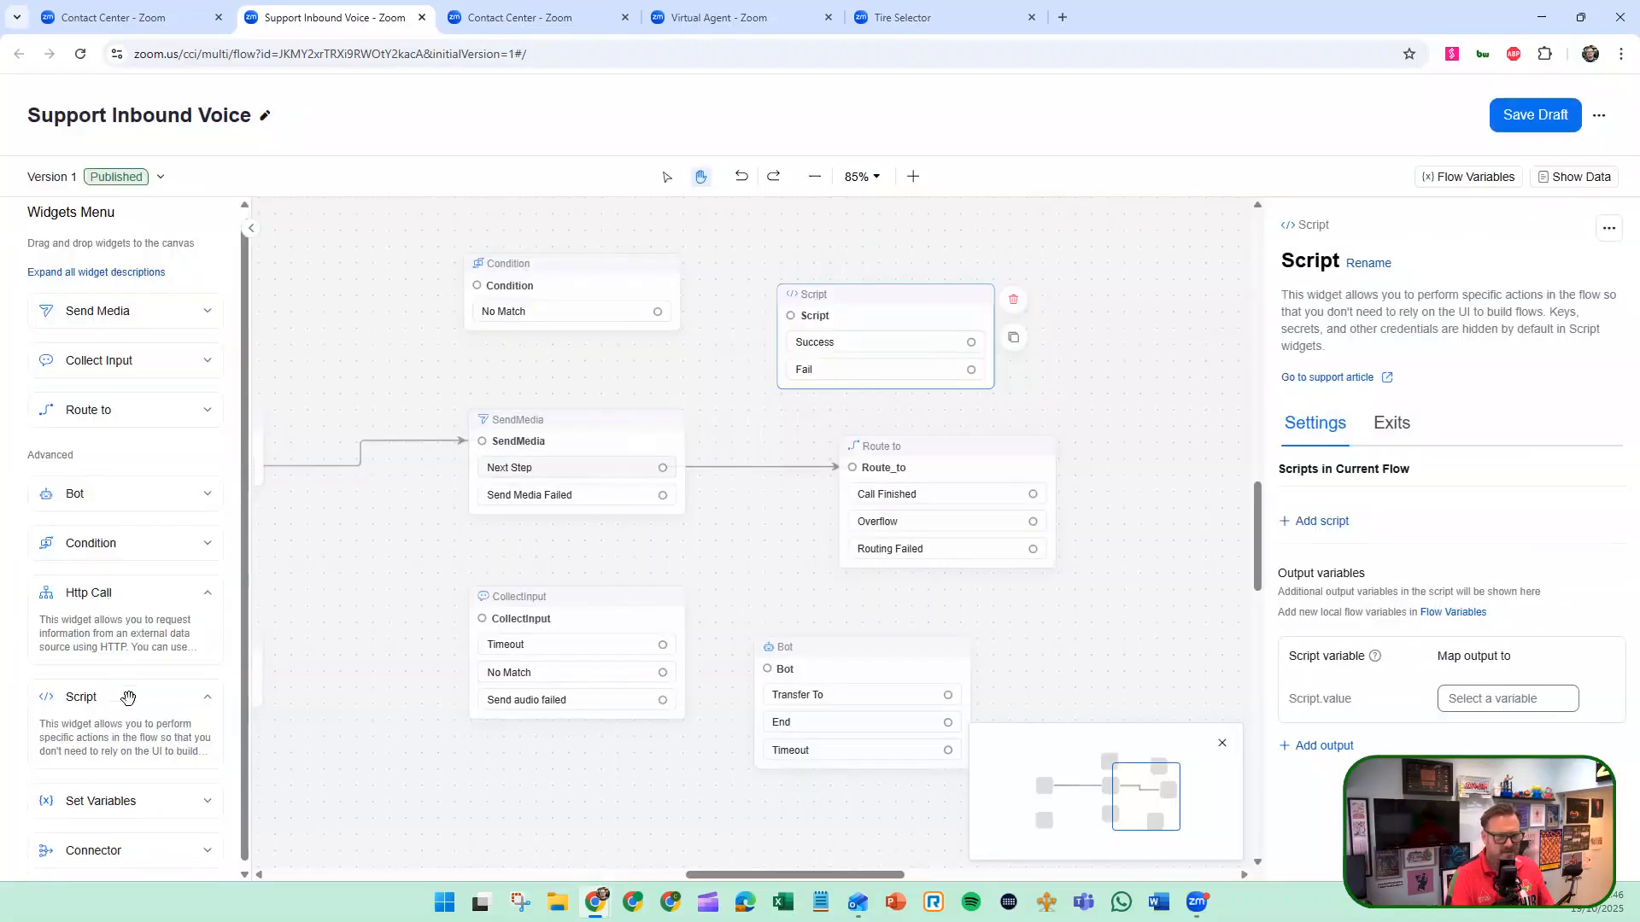
{"action": "left_click_drag", "start_coordinate": [94, 849], "coordinate": [1149, 370]}
{"action": "left_click", "coordinate": [1333, 418]}
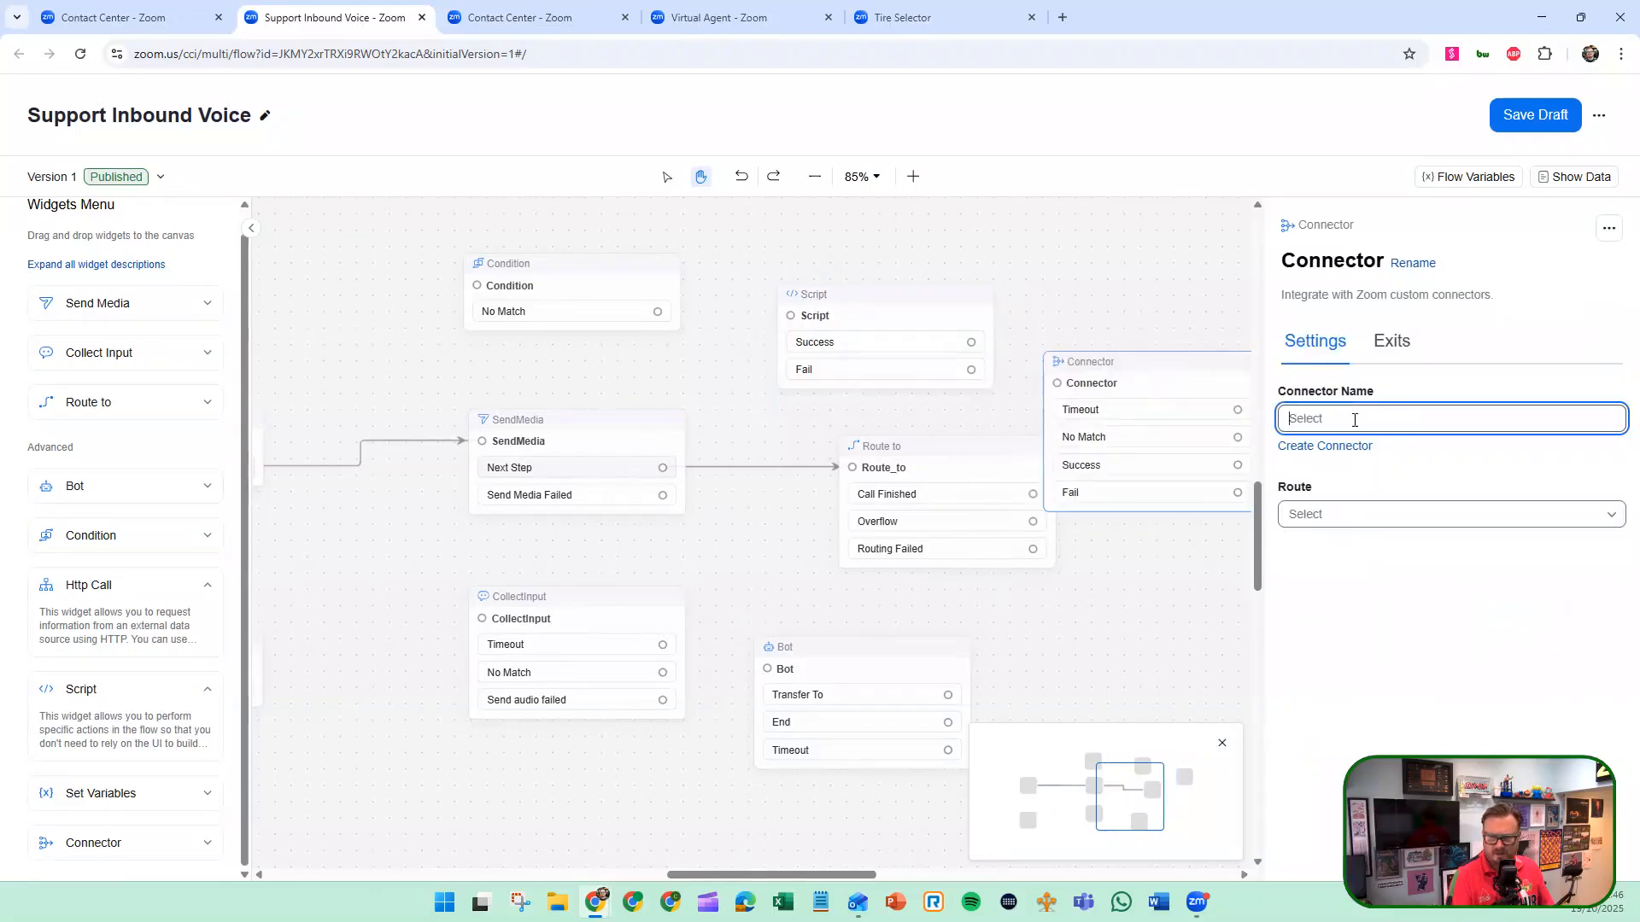
{"action": "left_click", "coordinate": [1321, 446]}
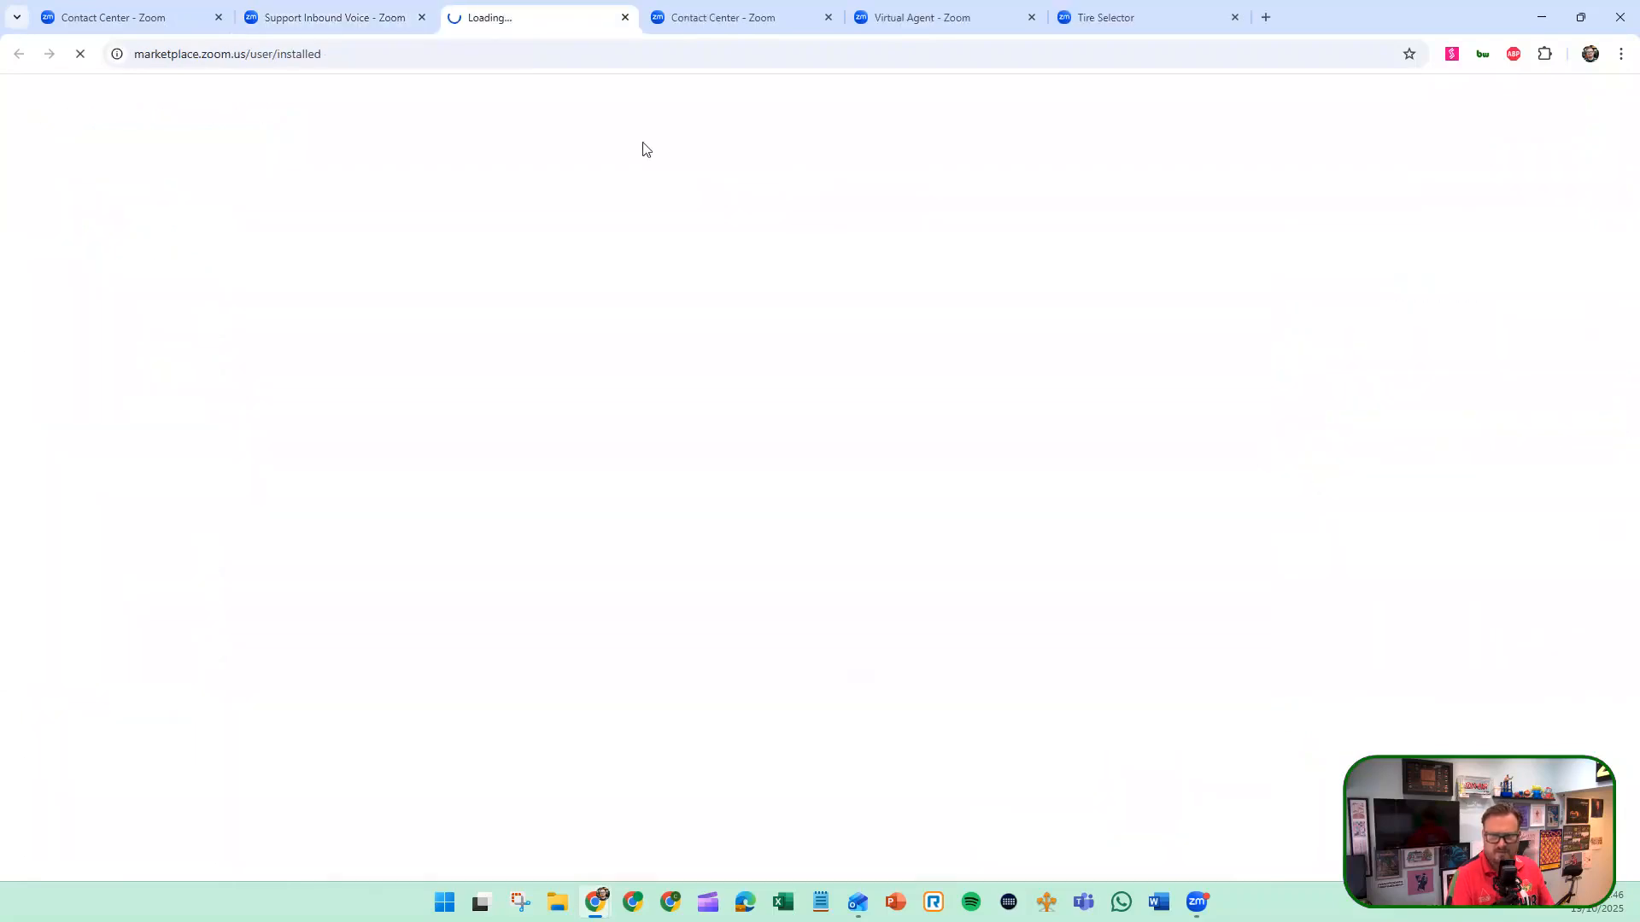
{"action": "left_click", "coordinate": [362, 19]}
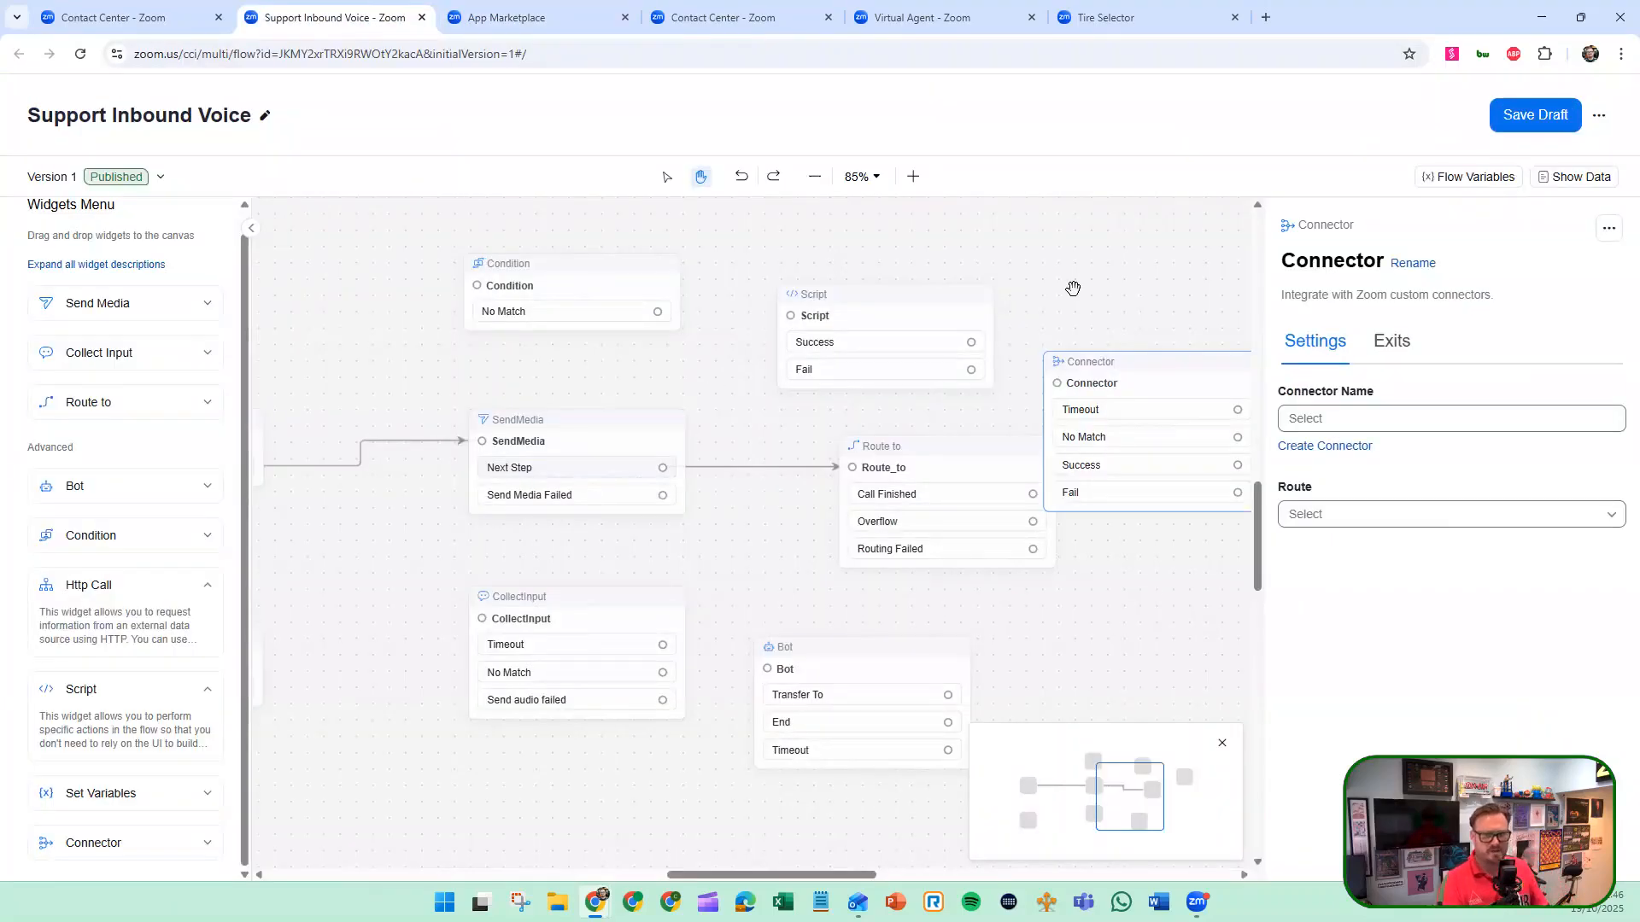
Delete the Connector and Script widgets from the flow.
{"action": "key", "text": "Delete"}
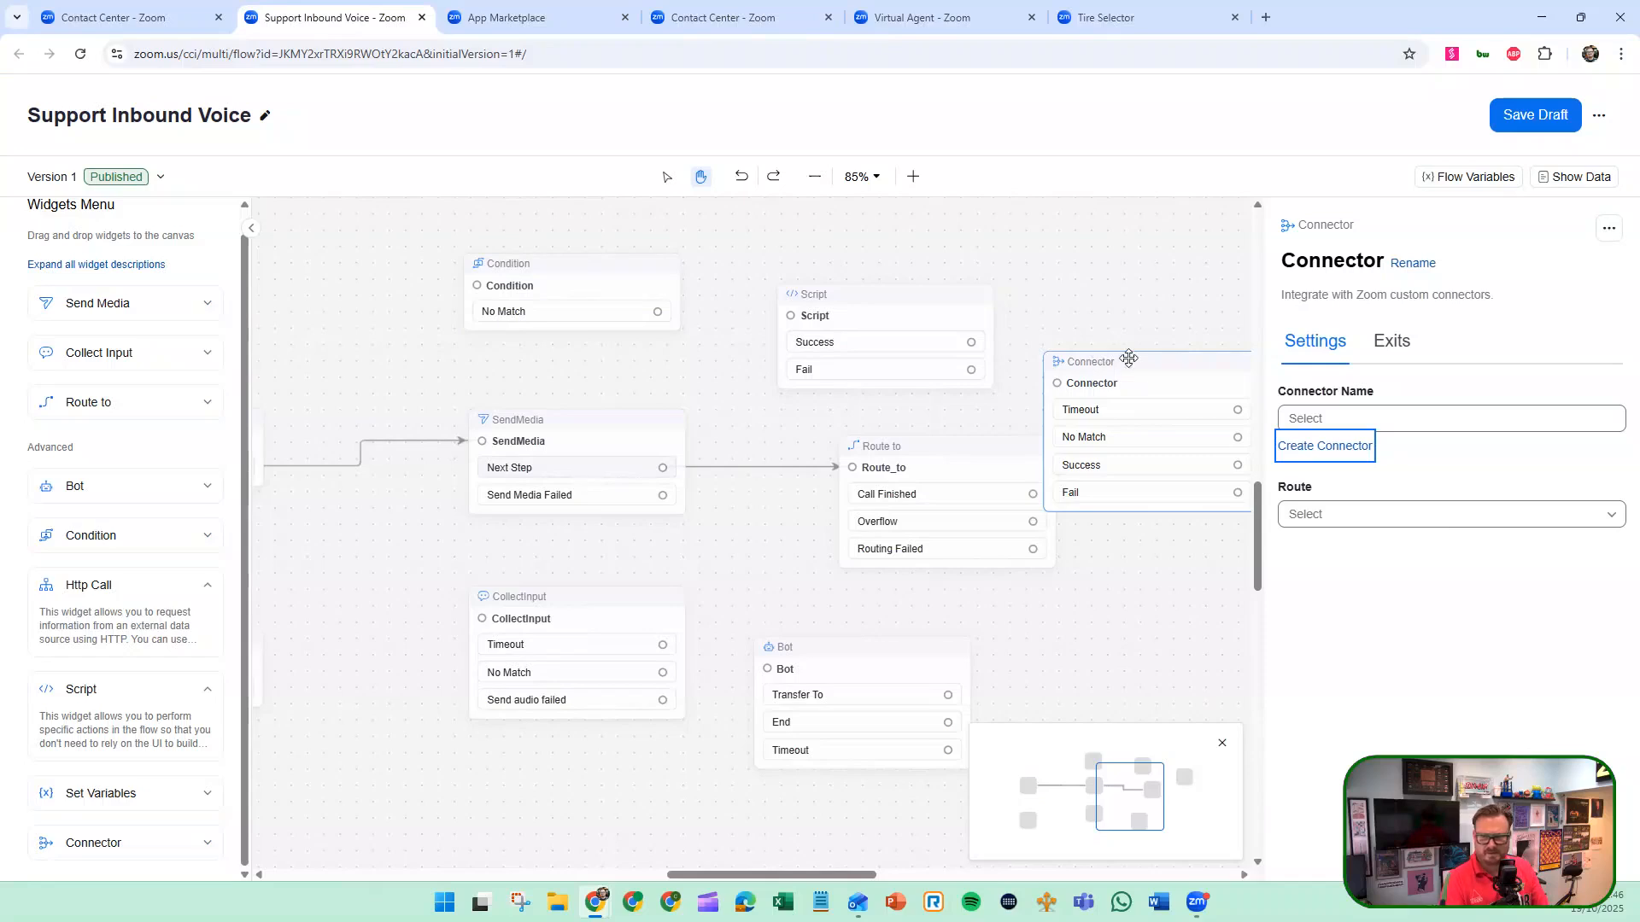
{"action": "left_click_drag", "start_coordinate": [1129, 357], "coordinate": [859, 325]}
{"action": "key", "text": "Delete"}
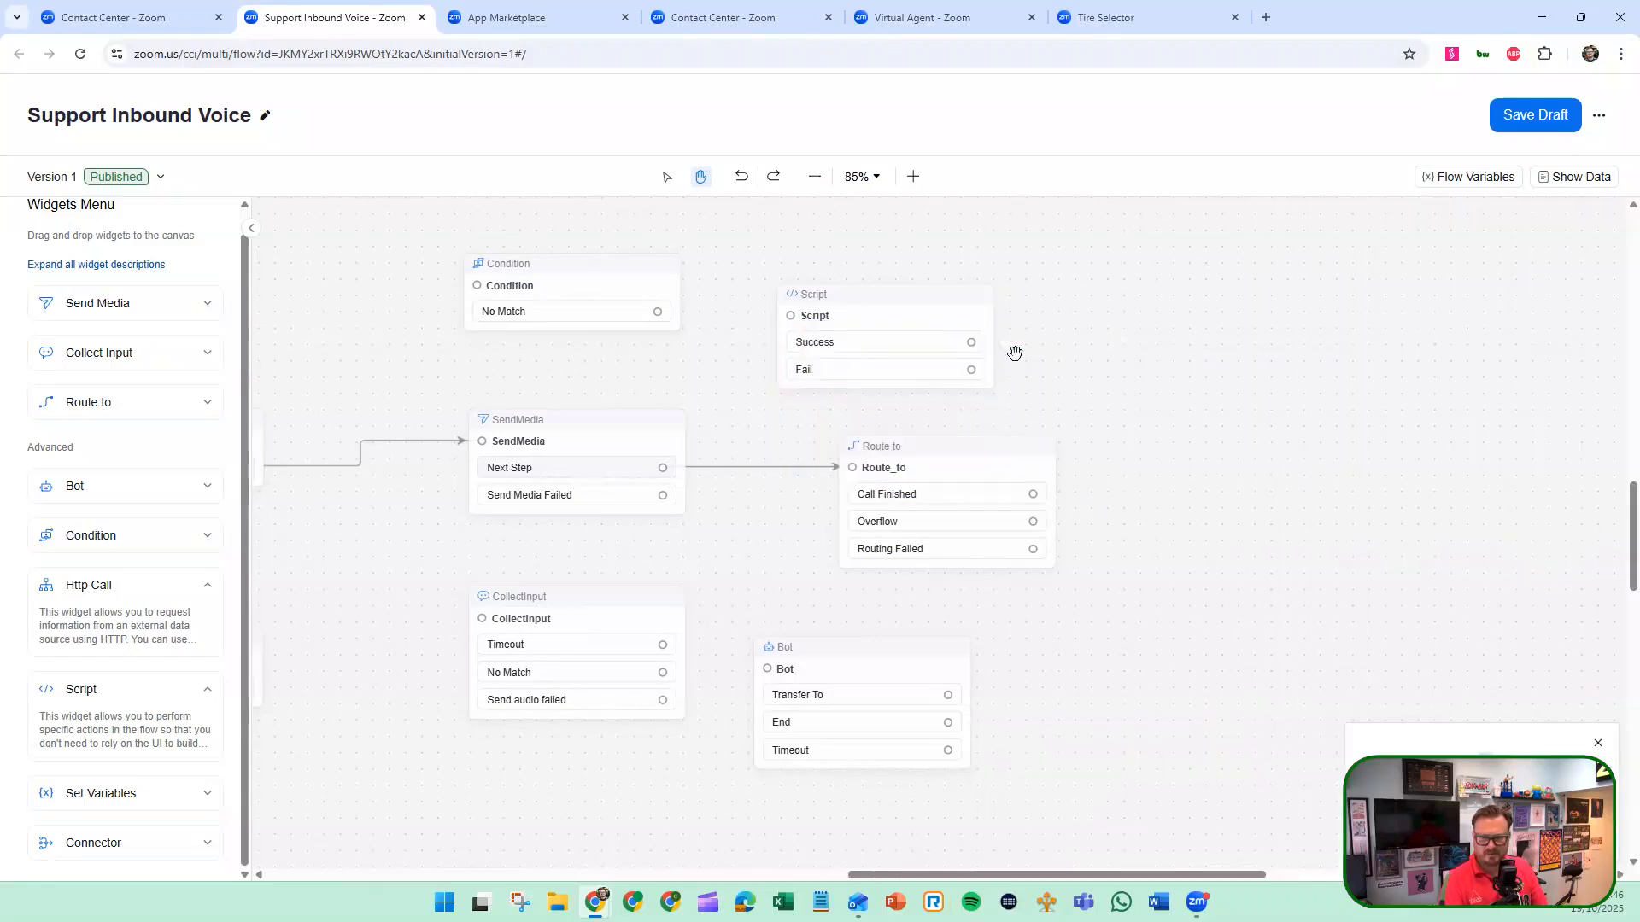
{"action": "left_click", "coordinate": [931, 324]}
{"action": "left_click", "coordinate": [1014, 305]}
Delete the Condition, CollectInput and Bot widgets from the flow.
{"action": "left_click", "coordinate": [628, 290]}
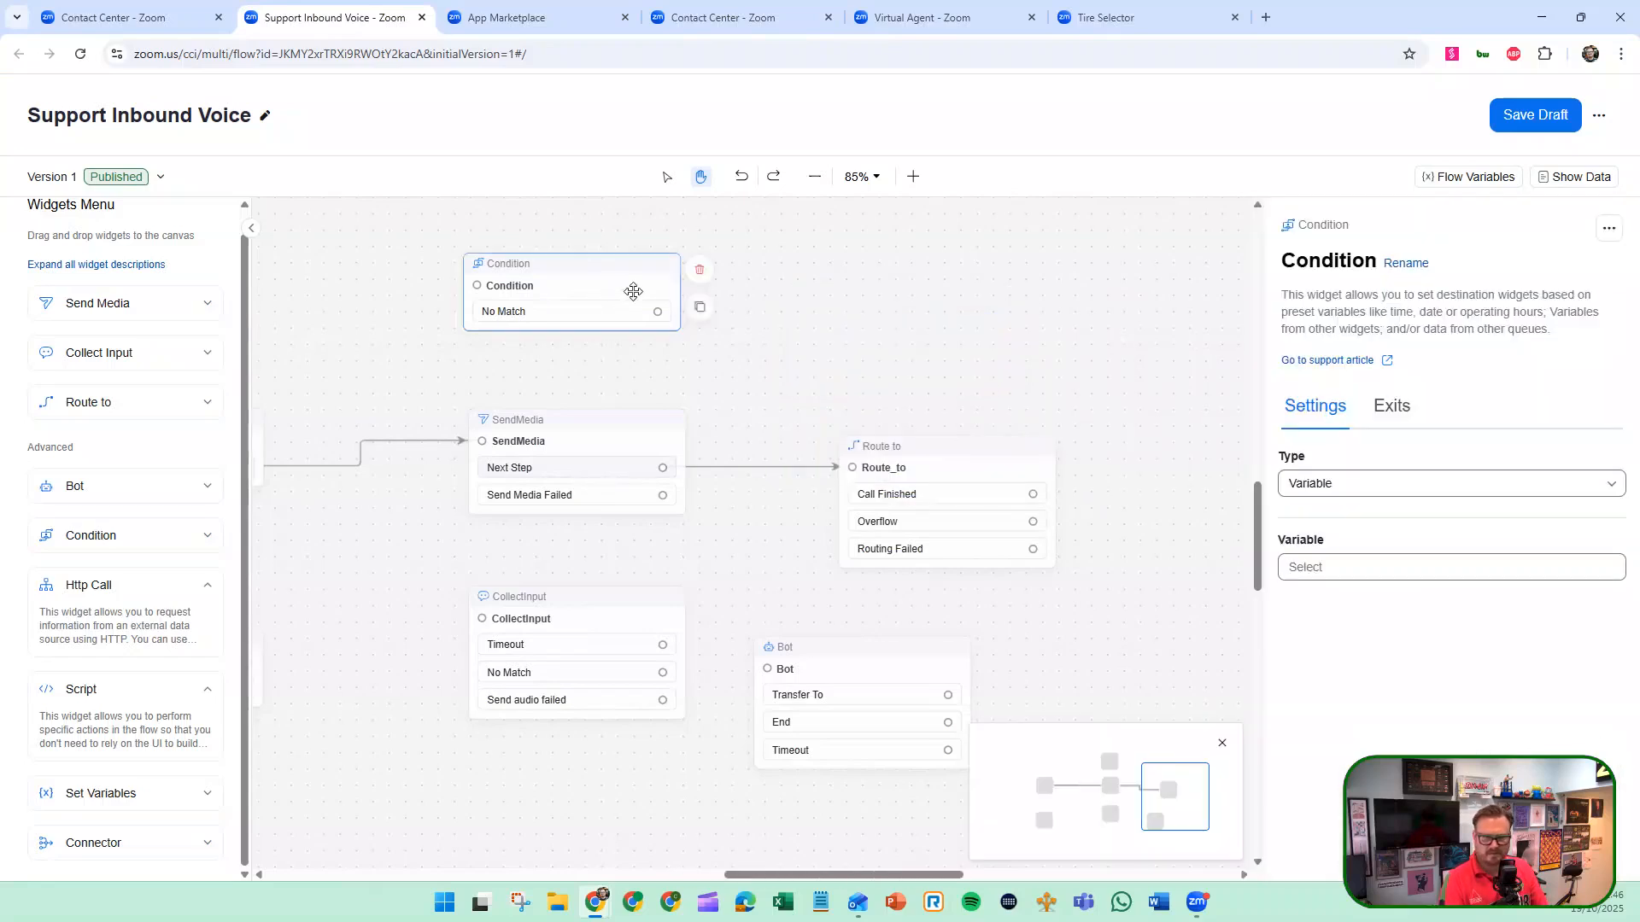
{"action": "left_click", "coordinate": [700, 272]}
{"action": "left_click", "coordinate": [615, 619]}
{"action": "left_click", "coordinate": [702, 602]}
{"action": "left_click", "coordinate": [871, 665]}
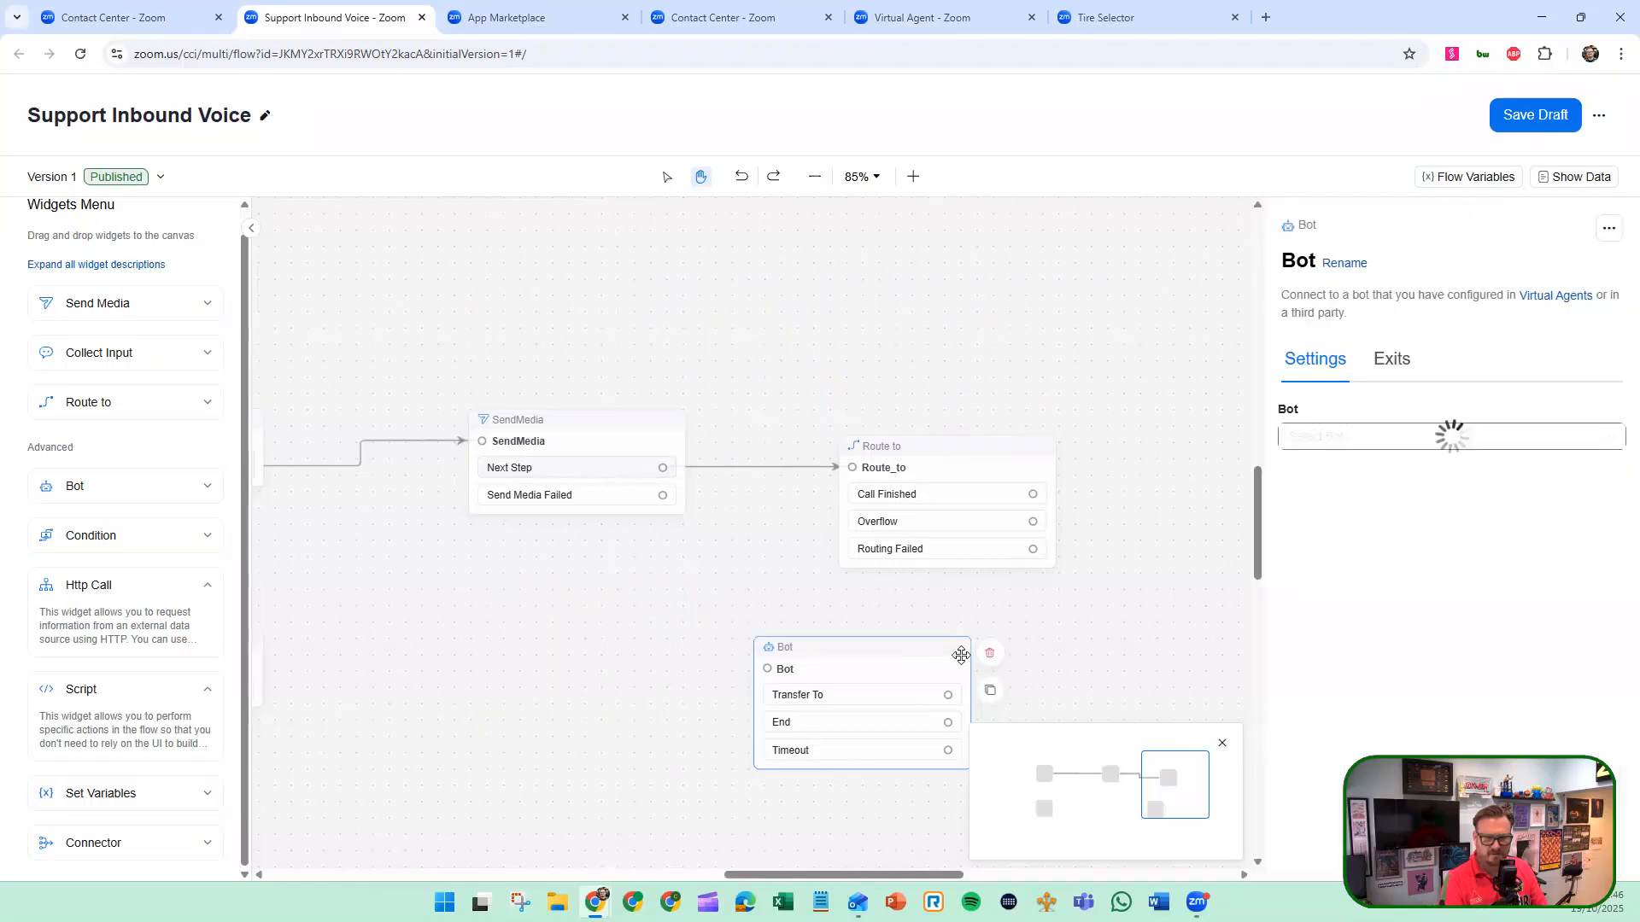
{"action": "left_click", "coordinate": [990, 653]}
Delete the SetVariables widget below the Start widget.
{"action": "left_click_drag", "start_coordinate": [644, 635], "coordinate": [957, 613]}
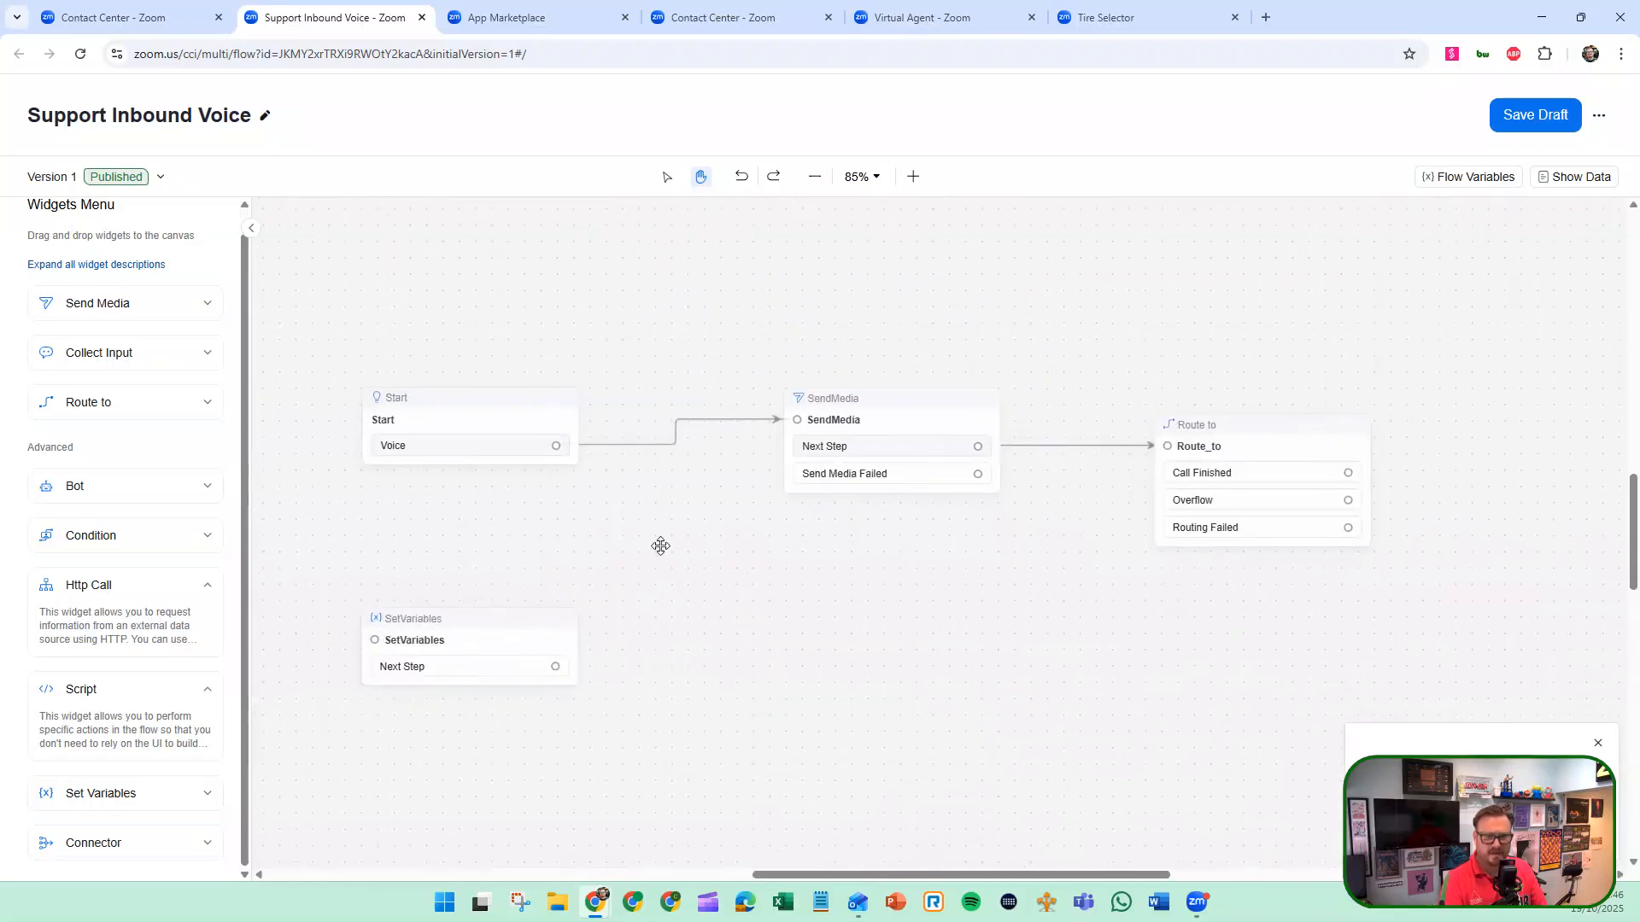
{"action": "left_click_drag", "start_coordinate": [660, 547], "coordinate": [802, 533]}
{"action": "left_click", "coordinate": [820, 531]}
{"action": "left_click", "coordinate": [845, 530]}
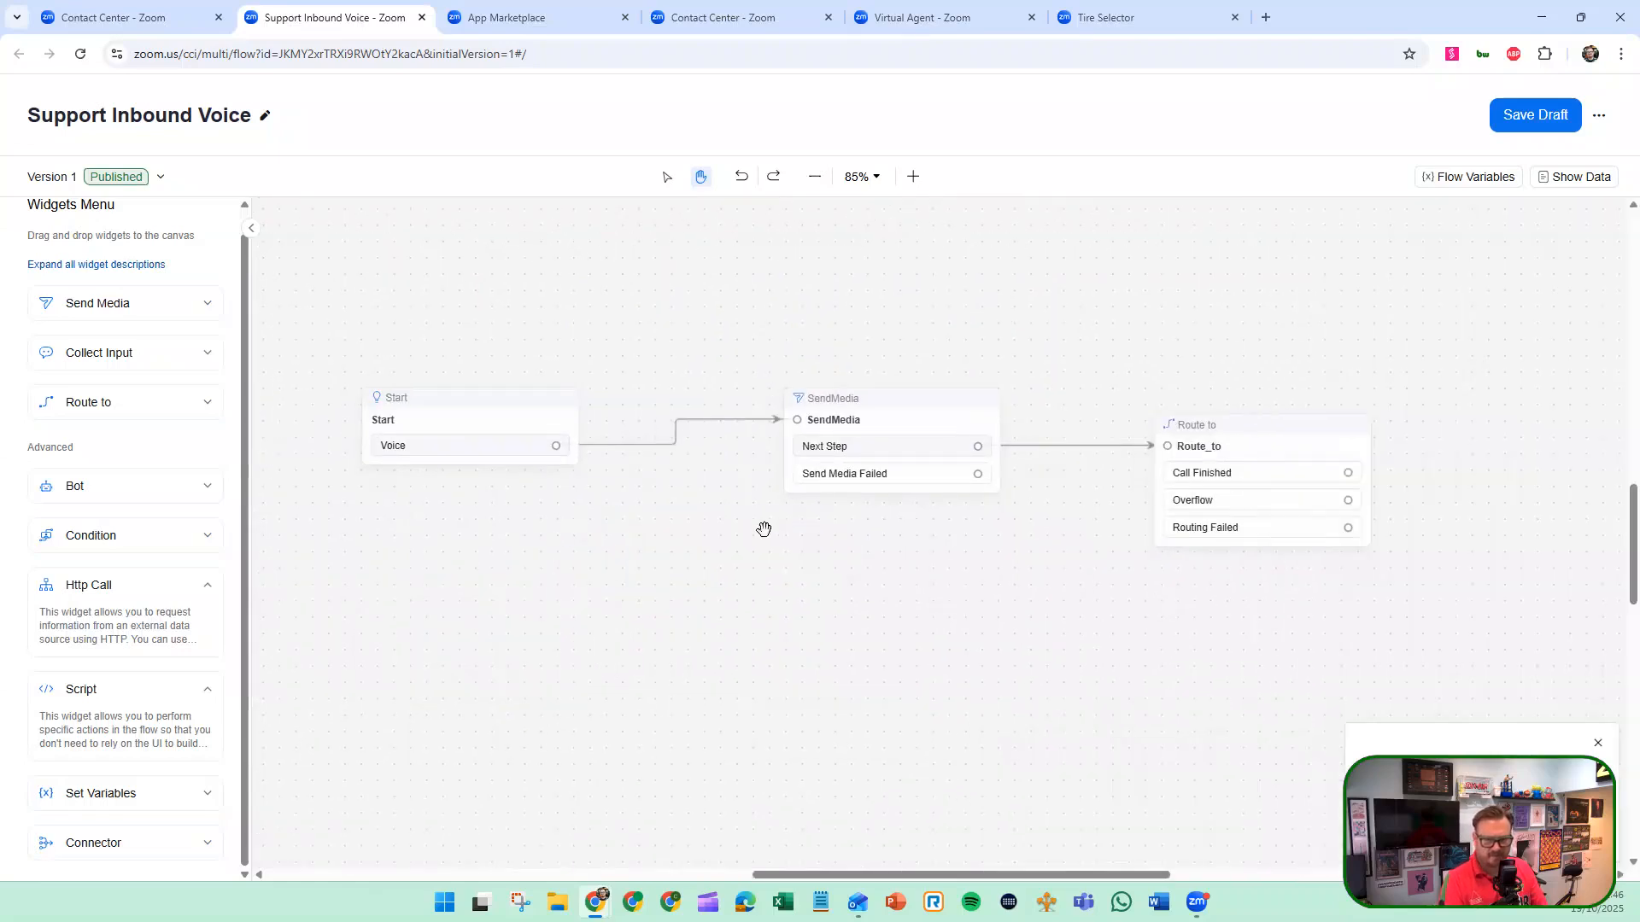
Open the Route_to widget's settings and review the details of the Demo Voice queue it routes to.
{"action": "left_click", "coordinate": [1246, 472]}
{"action": "left_click_drag", "start_coordinate": [1039, 619], "coordinate": [844, 576]}
{"action": "left_click", "coordinate": [1110, 411]}
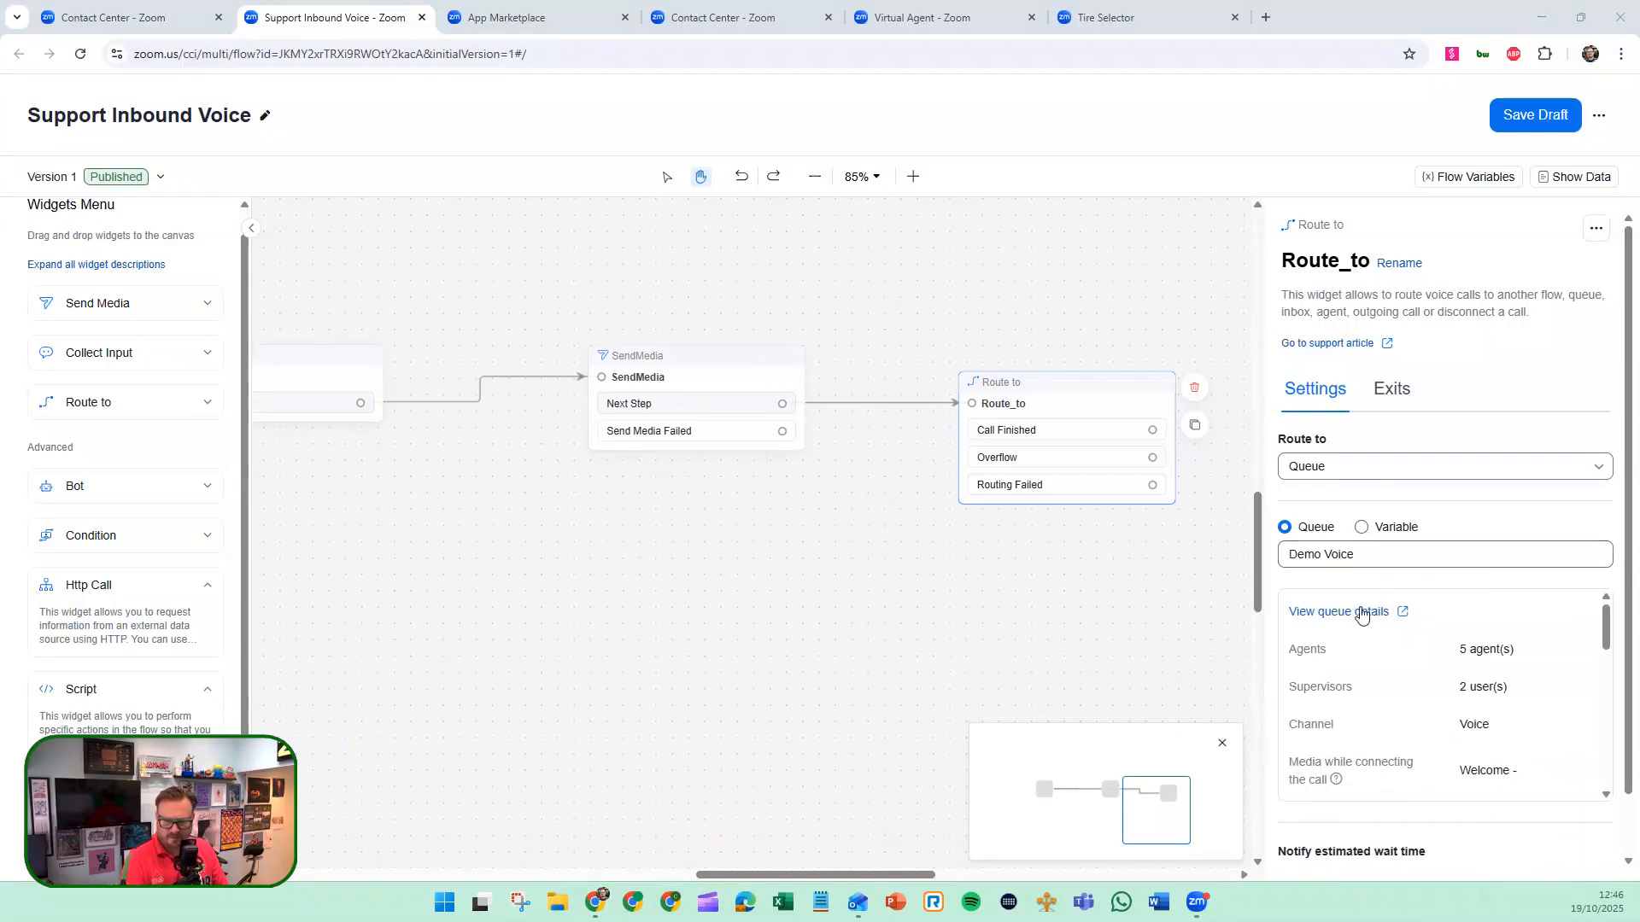
{"action": "scroll", "coordinate": [1452, 680], "scroll_direction": "down", "scroll_amount": 5}
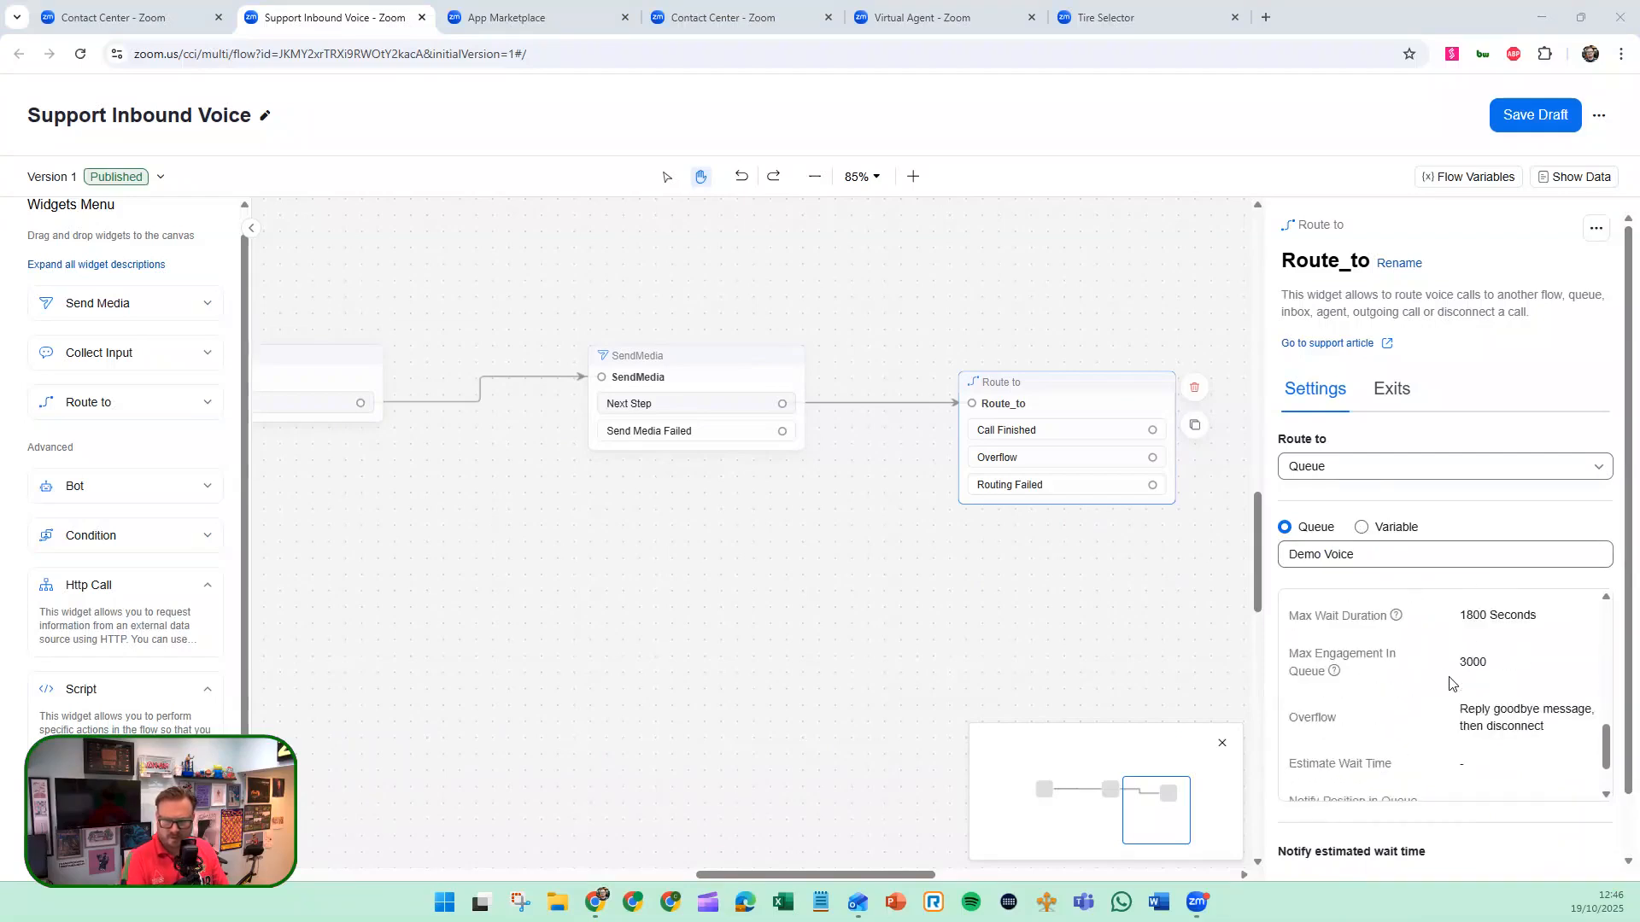
{"action": "scroll", "coordinate": [1450, 683], "scroll_direction": "down", "scroll_amount": 2}
{"action": "scroll", "coordinate": [1426, 796], "scroll_direction": "down", "scroll_amount": 2}
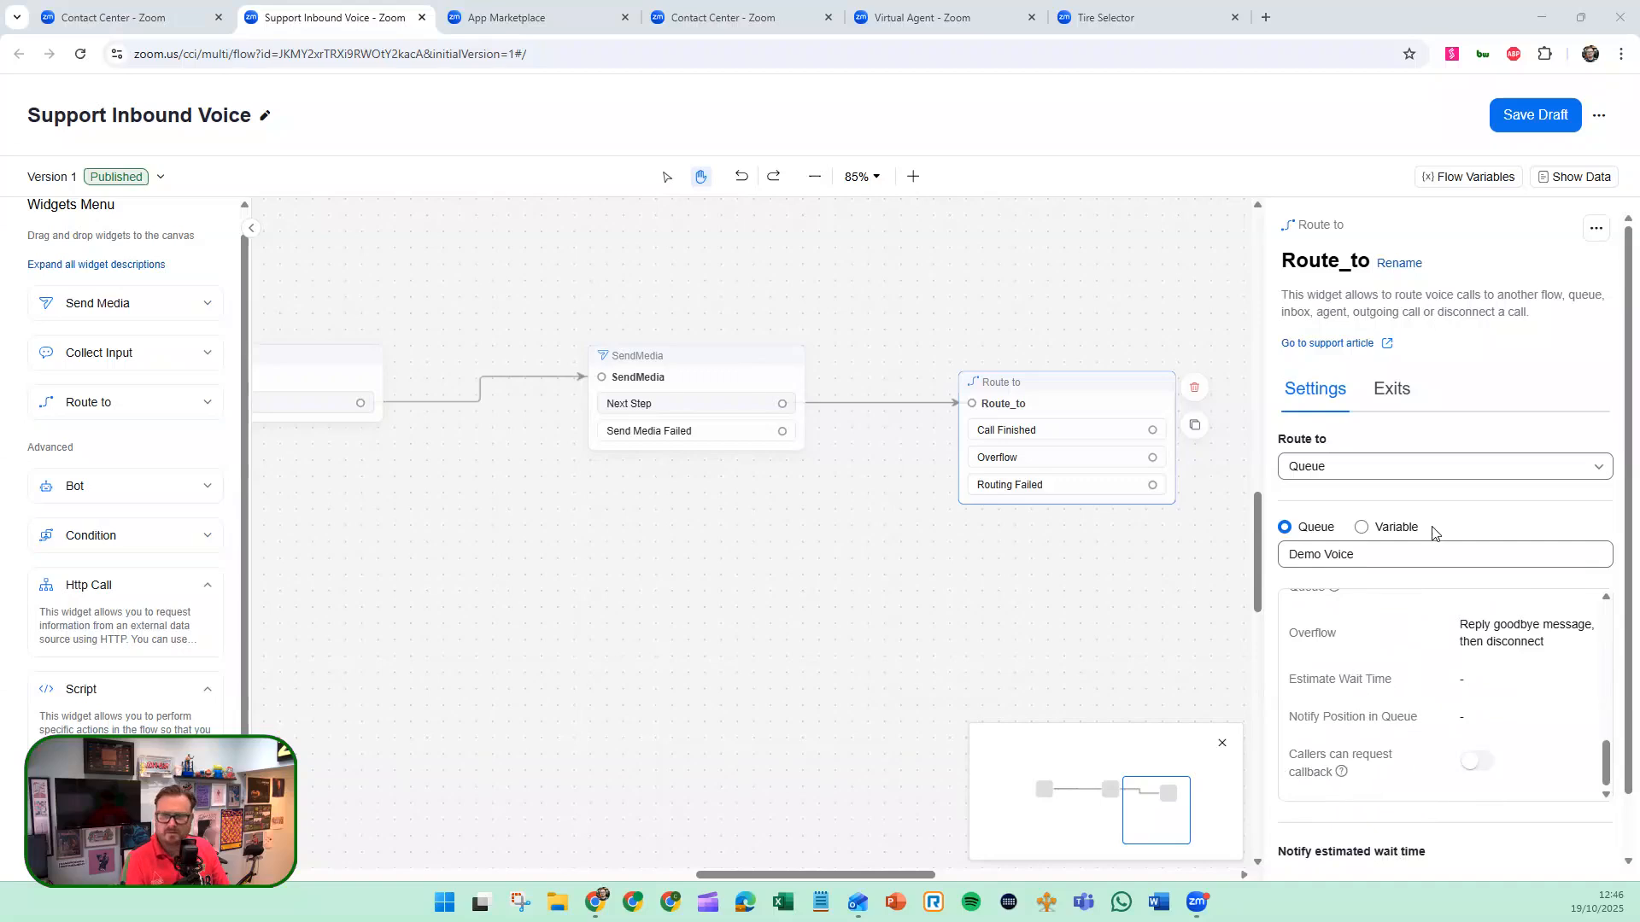
Check the available exit destinations of the Route_to widget for Call Finished, Overflow and Routing Failed, leaving each one unselected.
{"action": "left_click", "coordinate": [1382, 393]}
{"action": "left_click", "coordinate": [1377, 464]}
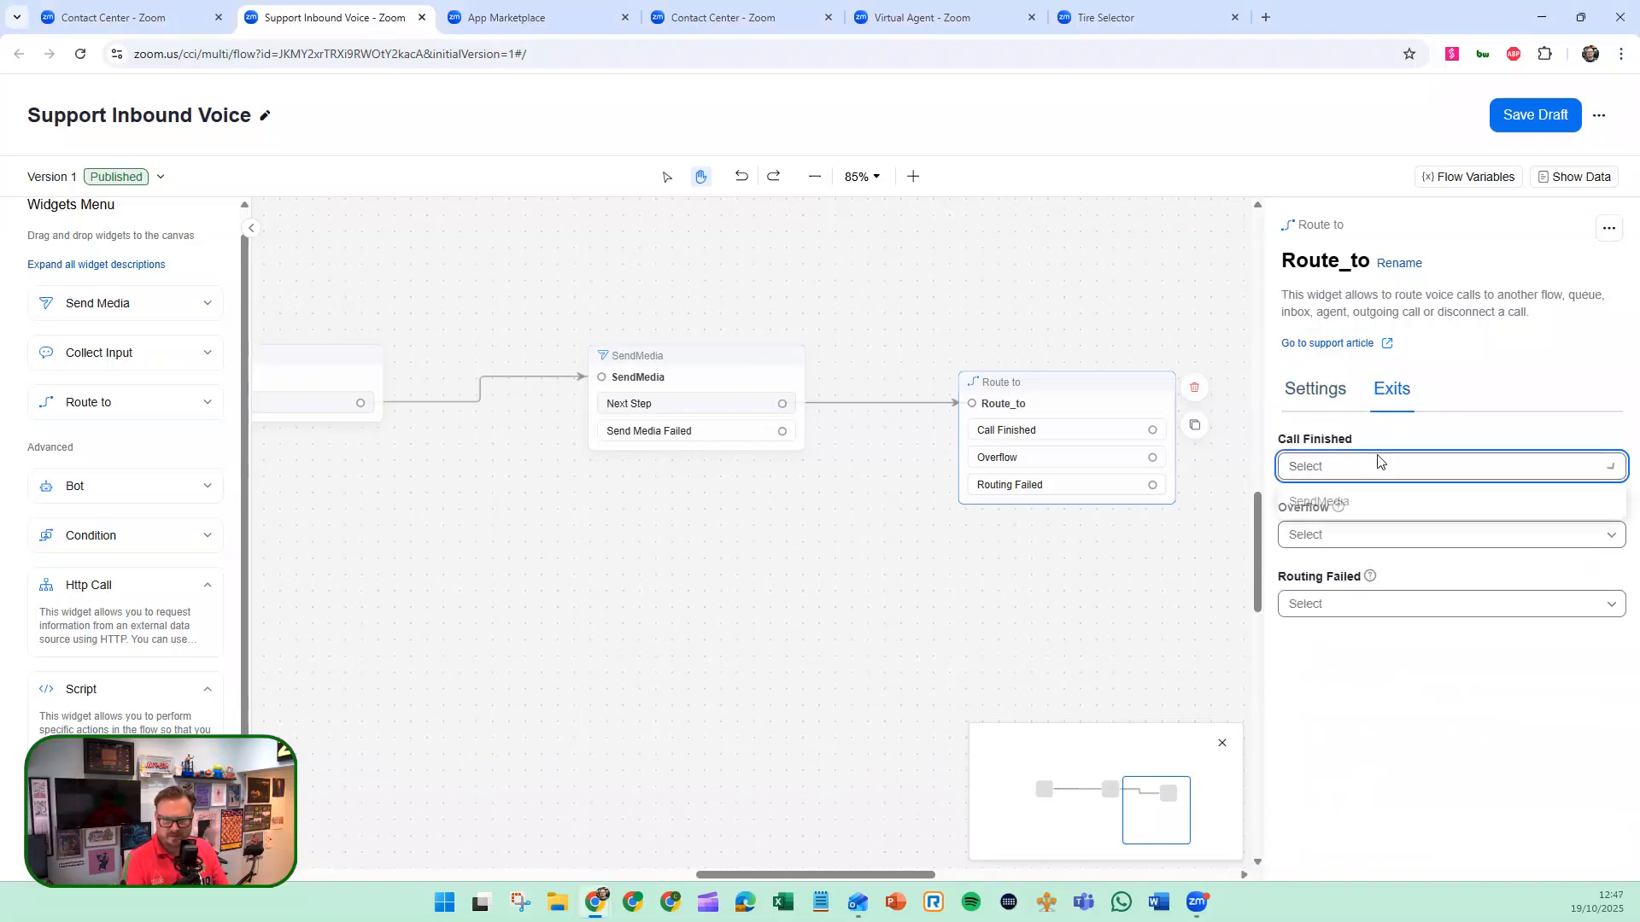
{"action": "left_click", "coordinate": [1381, 436]}
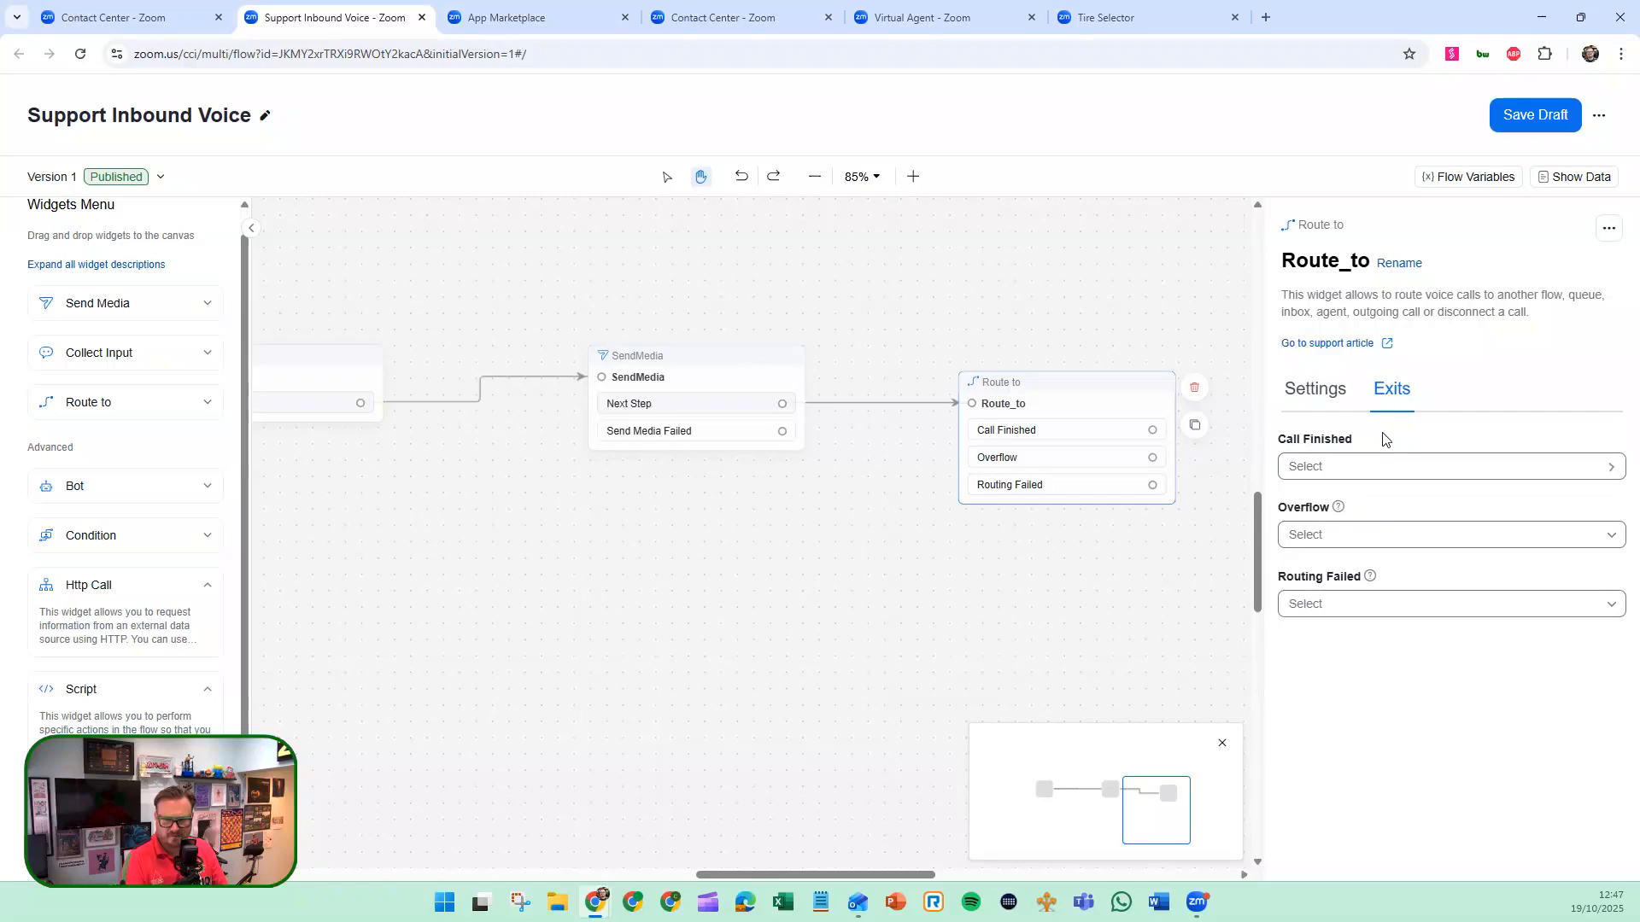
{"action": "left_click", "coordinate": [1381, 540]}
{"action": "left_click", "coordinate": [1377, 714]}
{"action": "left_click", "coordinate": [1336, 610]}
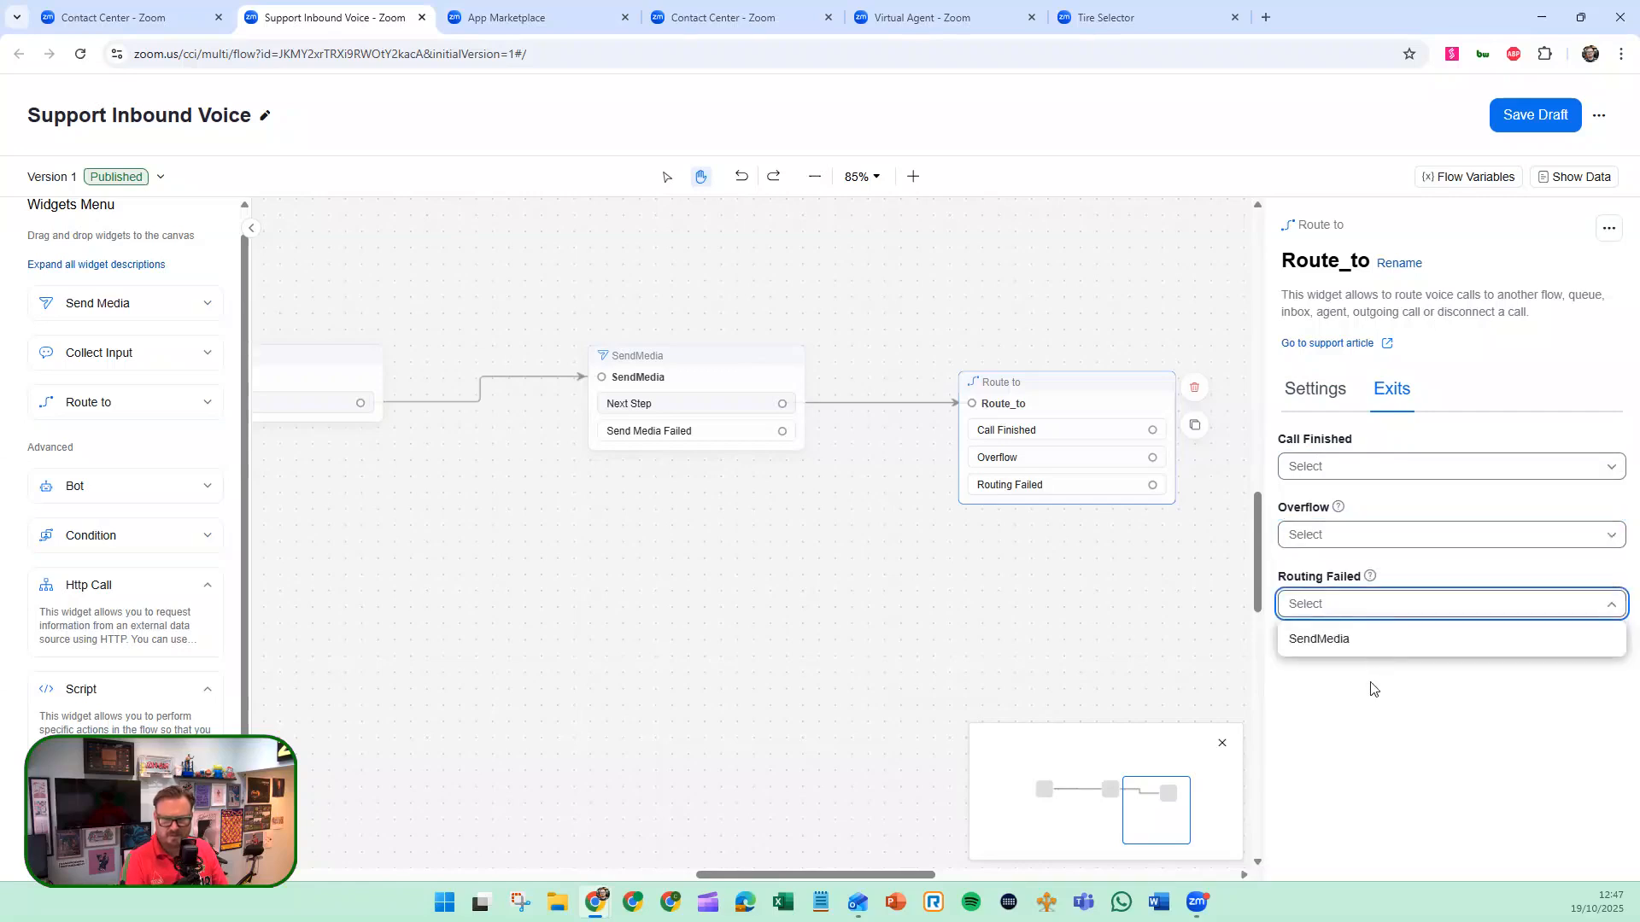
{"action": "left_click", "coordinate": [1371, 689]}
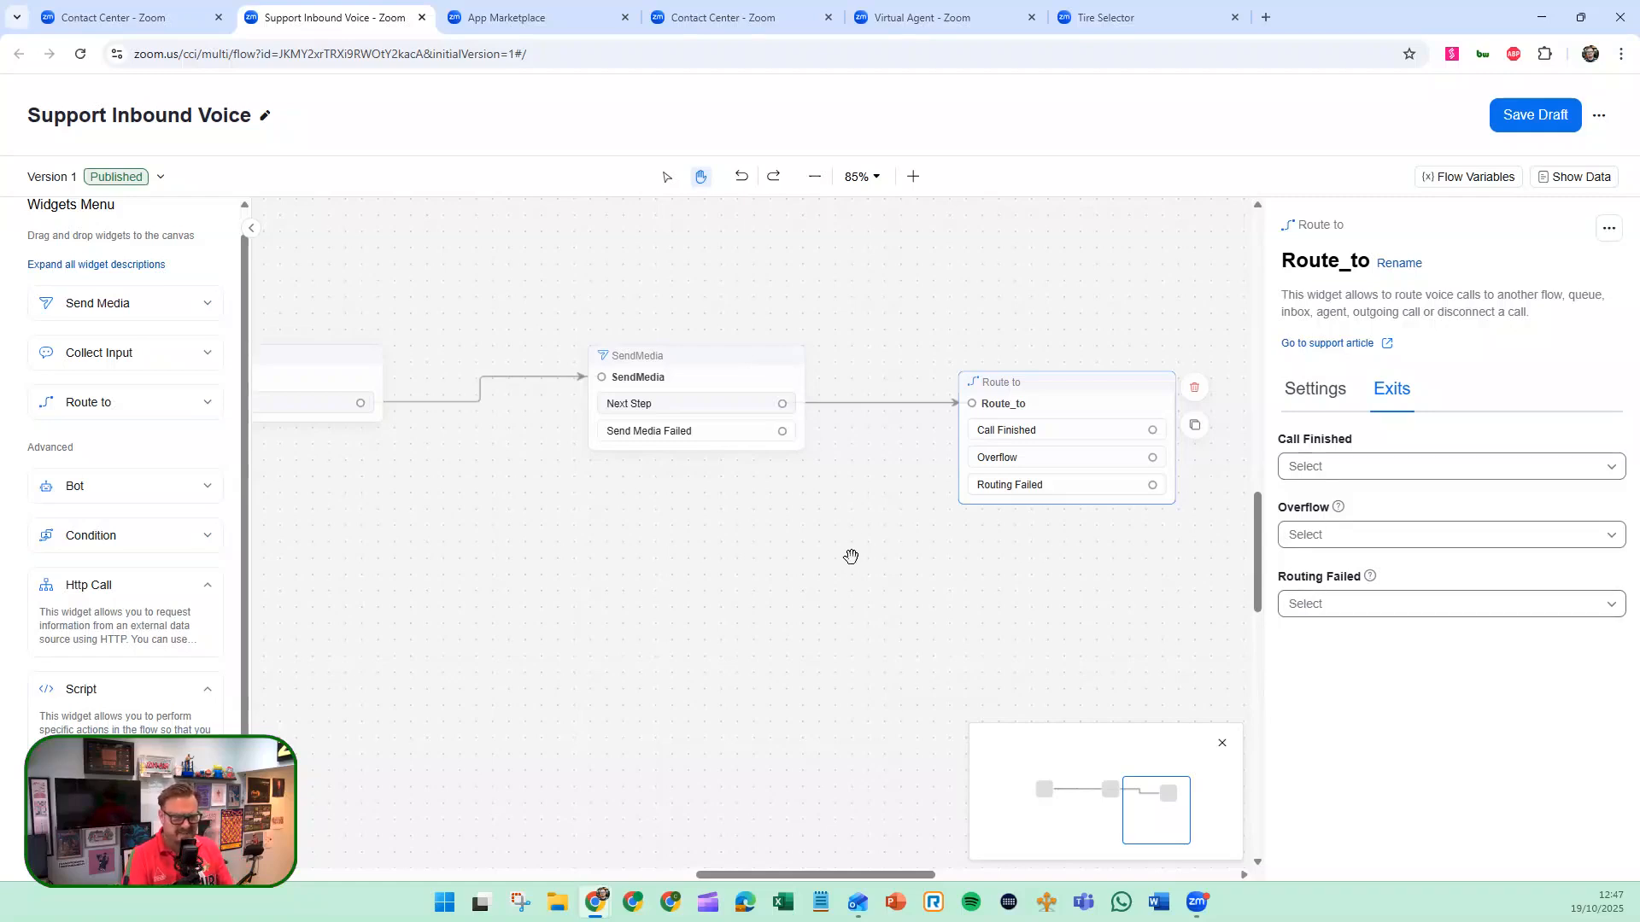
{"action": "left_click_drag", "start_coordinate": [837, 549], "coordinate": [1062, 586]}
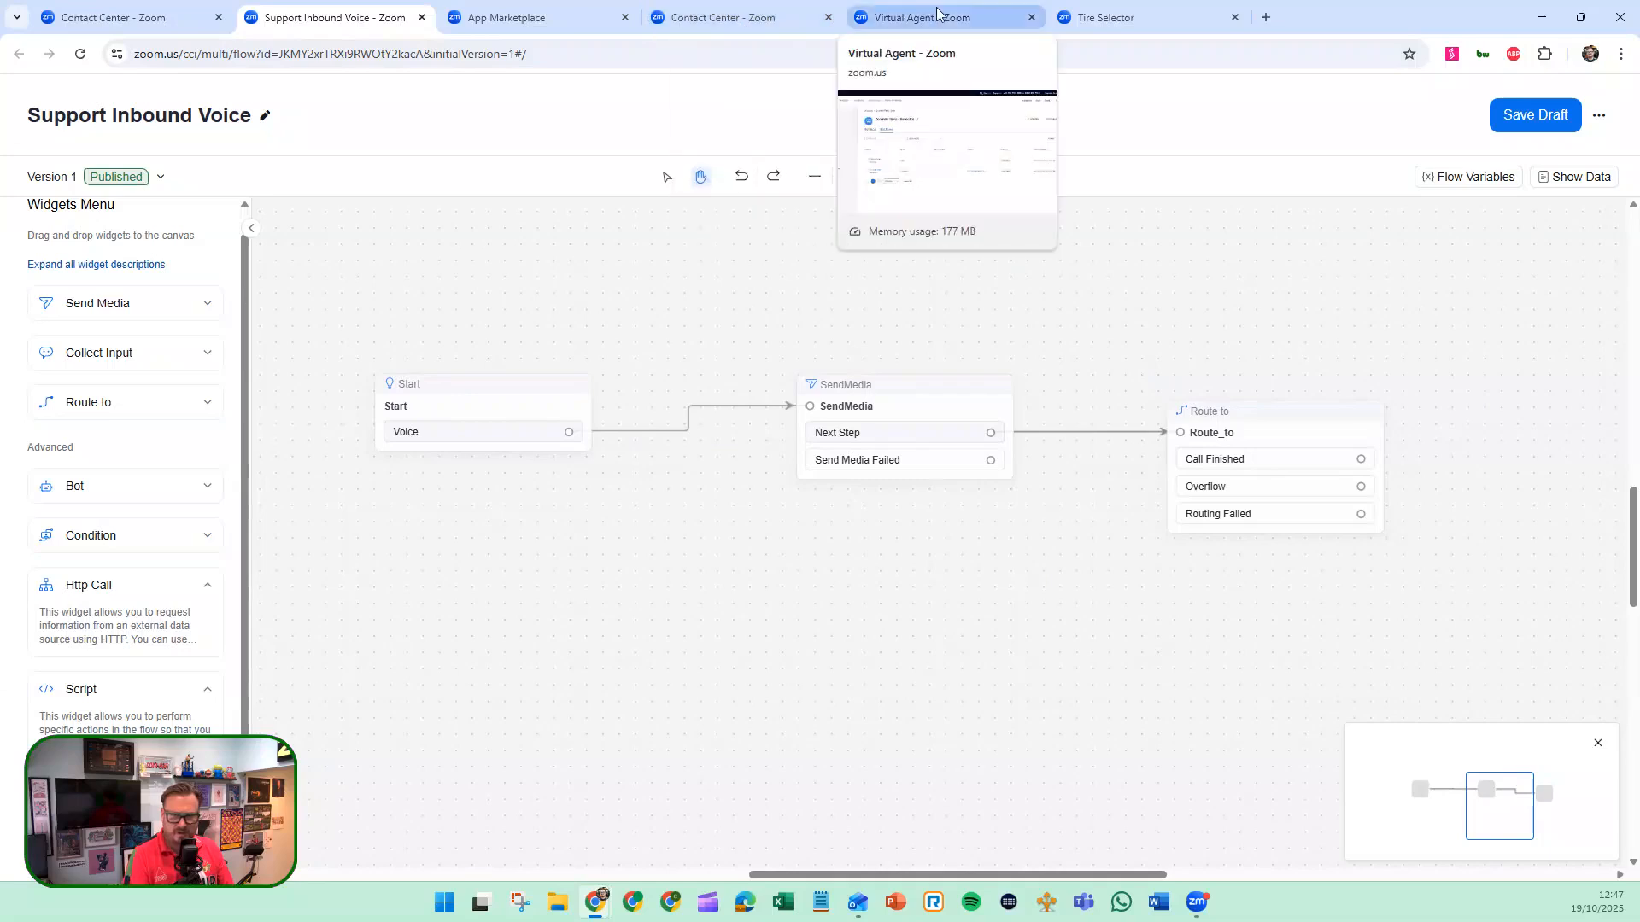
Switch to the Tire Selector flow and auto-arrange its widgets so the whole flow fits the canvas.
{"action": "left_click", "coordinate": [1083, 19]}
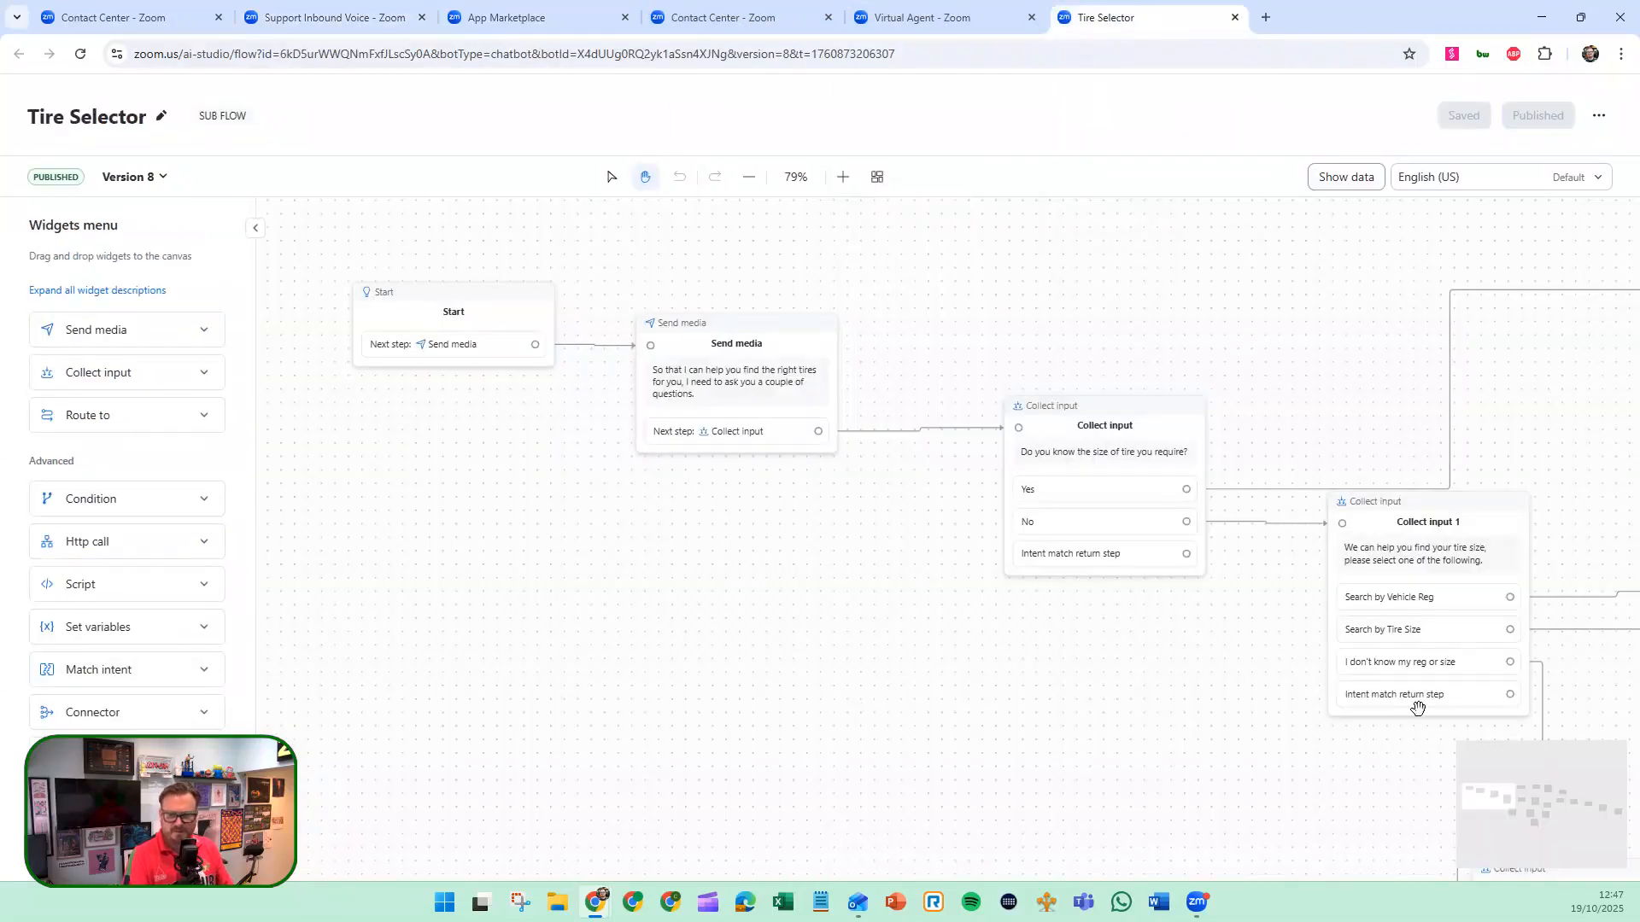
{"action": "left_click_drag", "start_coordinate": [1470, 811], "coordinate": [1516, 803]}
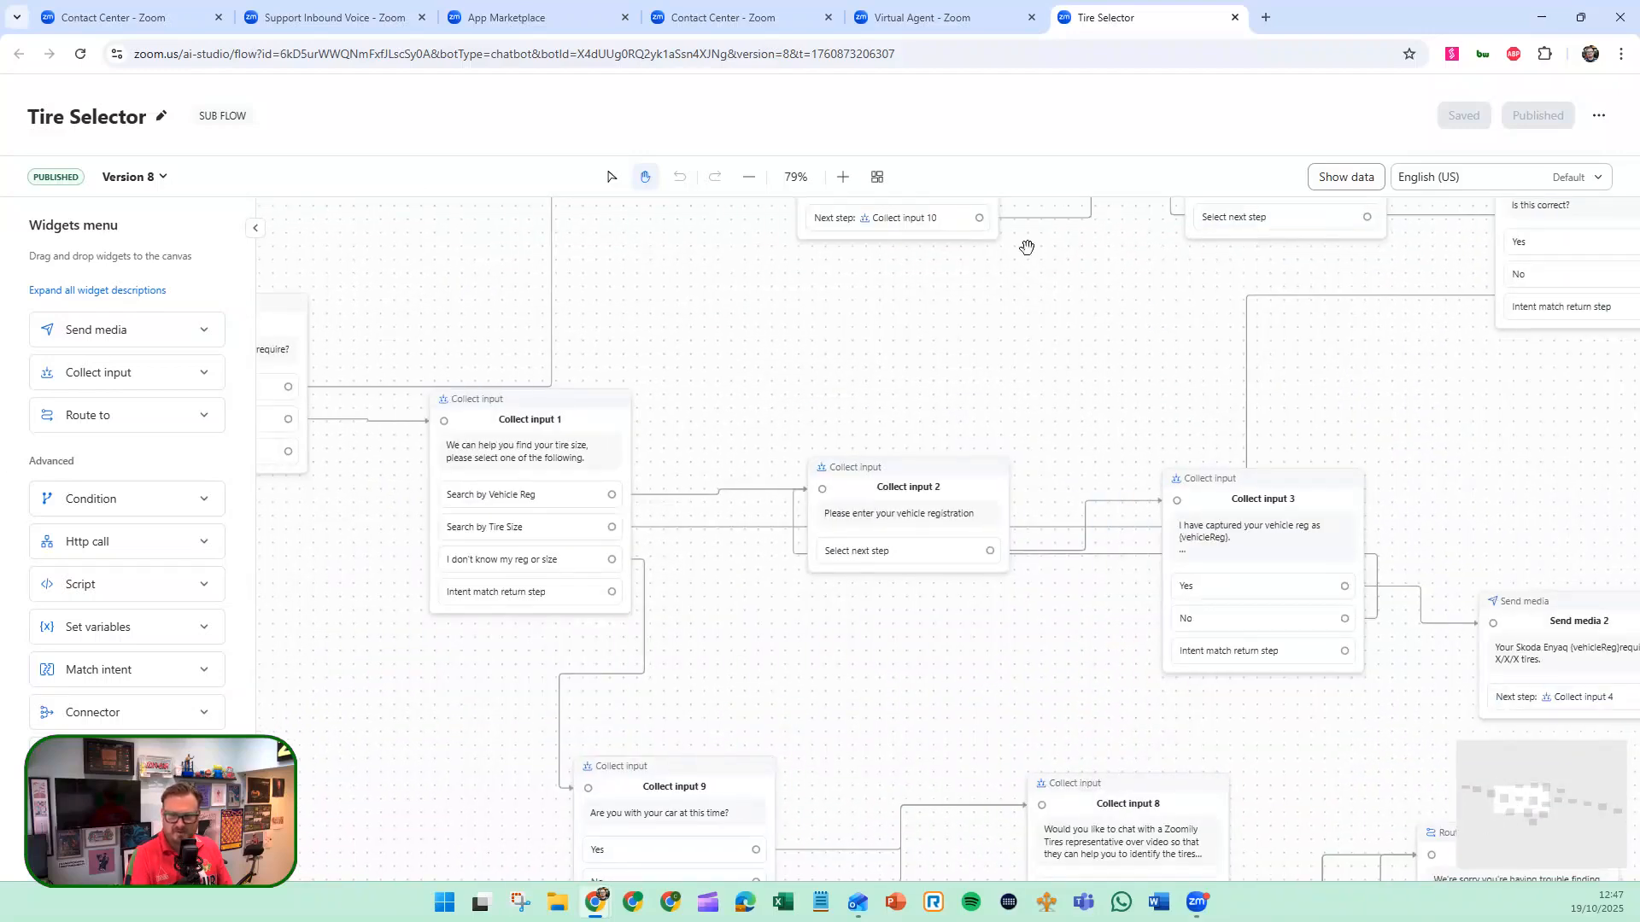
{"action": "left_click", "coordinate": [743, 179]}
{"action": "left_click", "coordinate": [743, 180]}
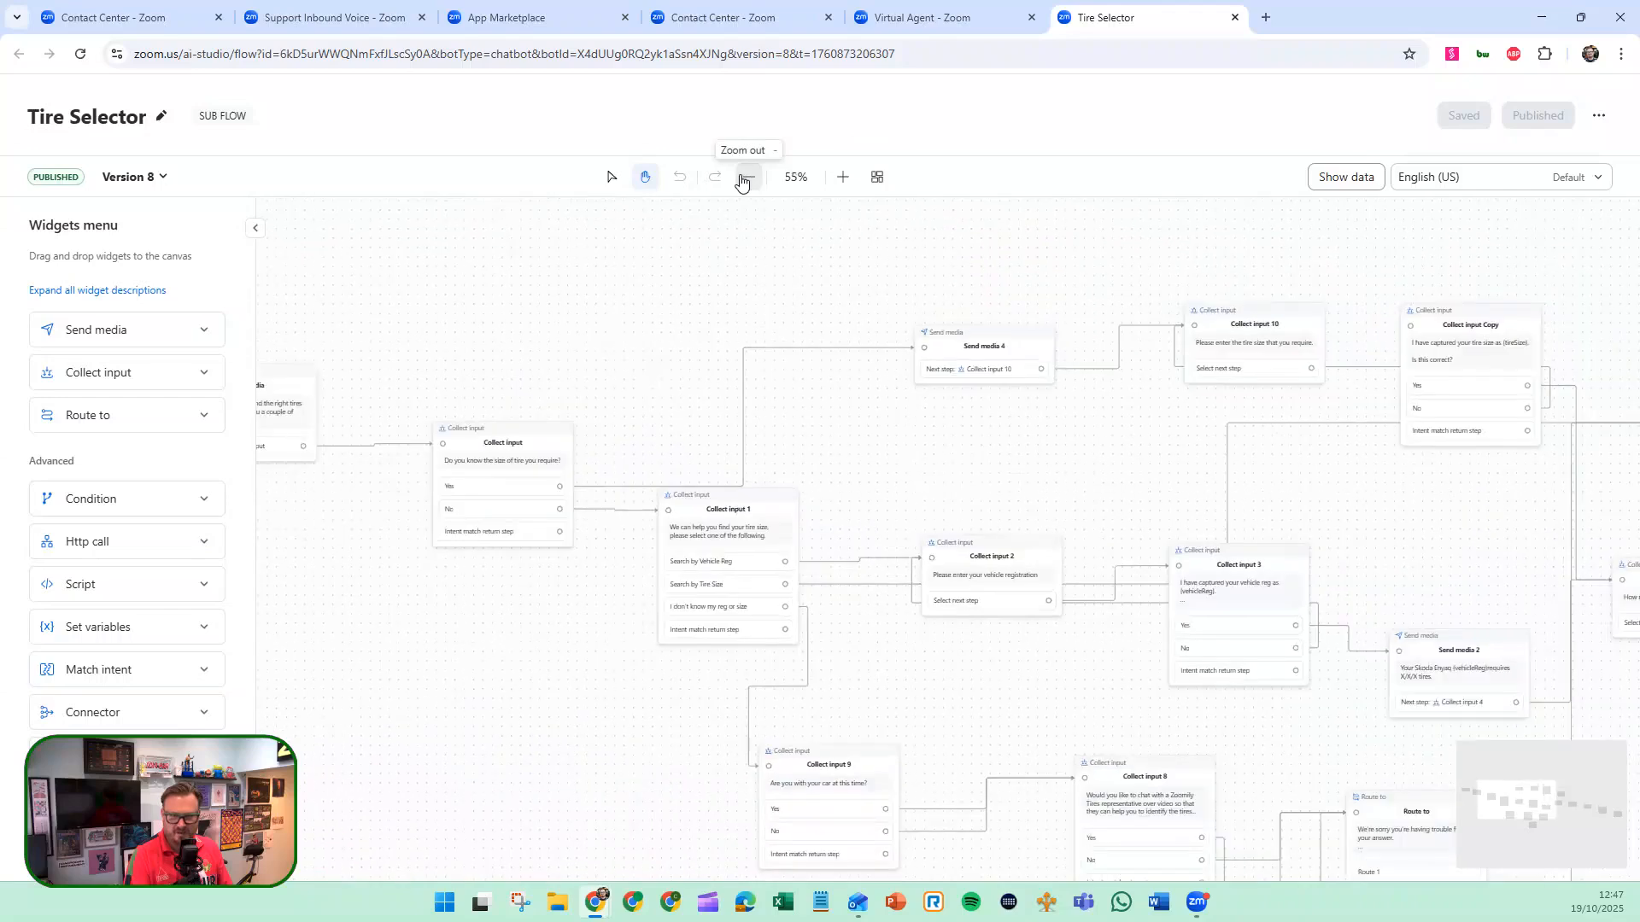
{"action": "left_click", "coordinate": [878, 178]}
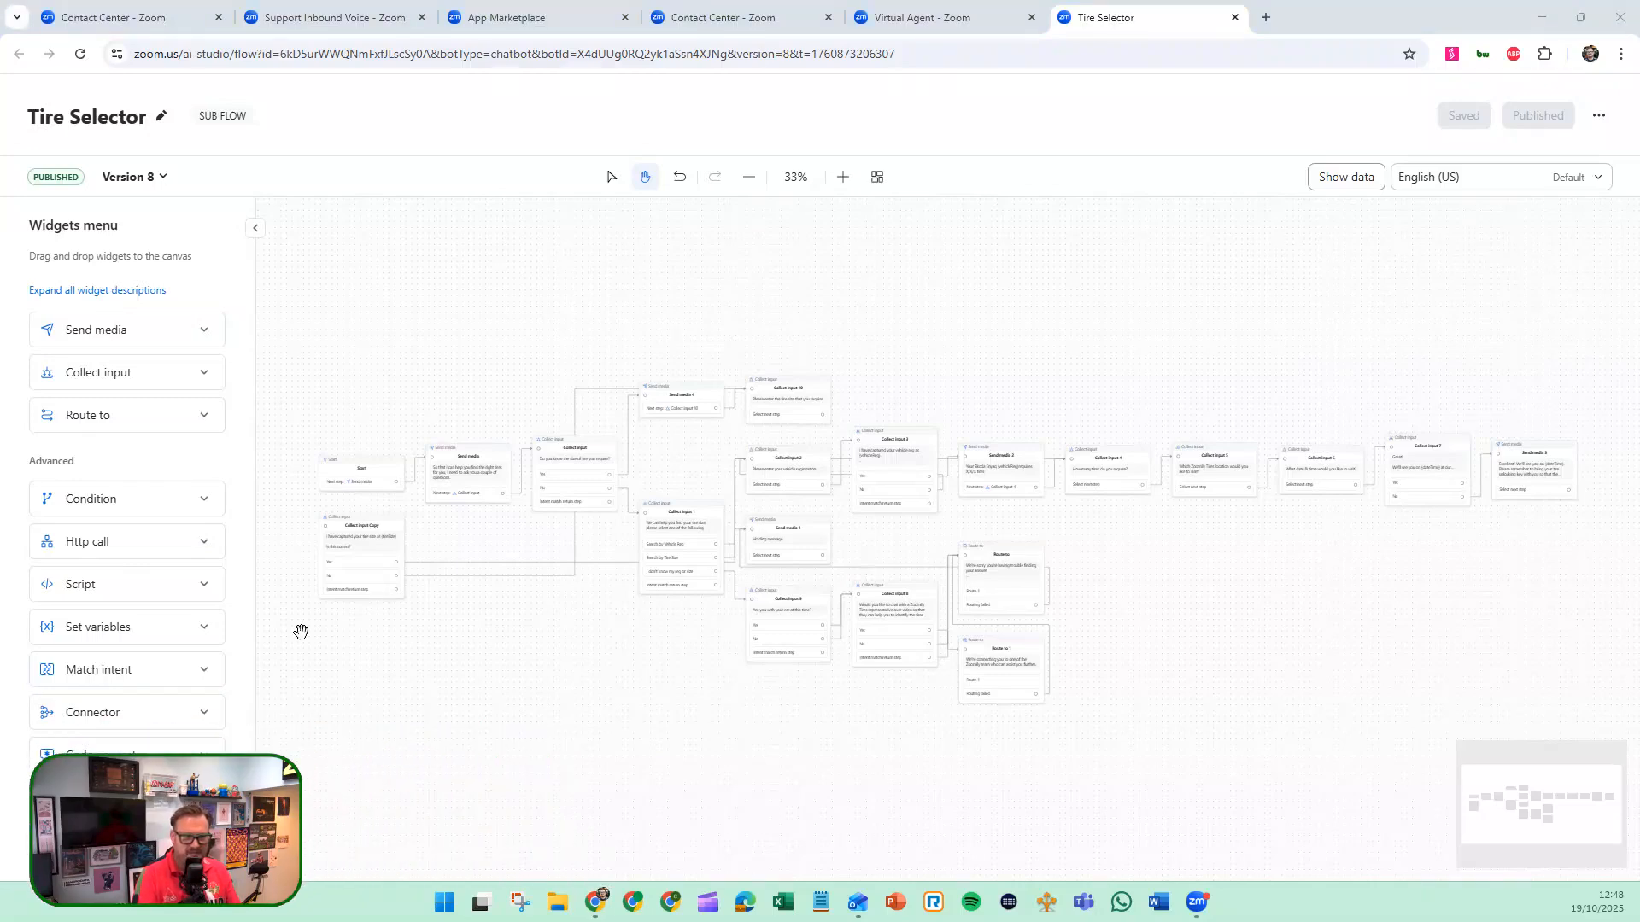
Expand all widget descriptions in the Tire Selector flow and in the Support Inbound Voice flow.
{"action": "left_click", "coordinate": [105, 292]}
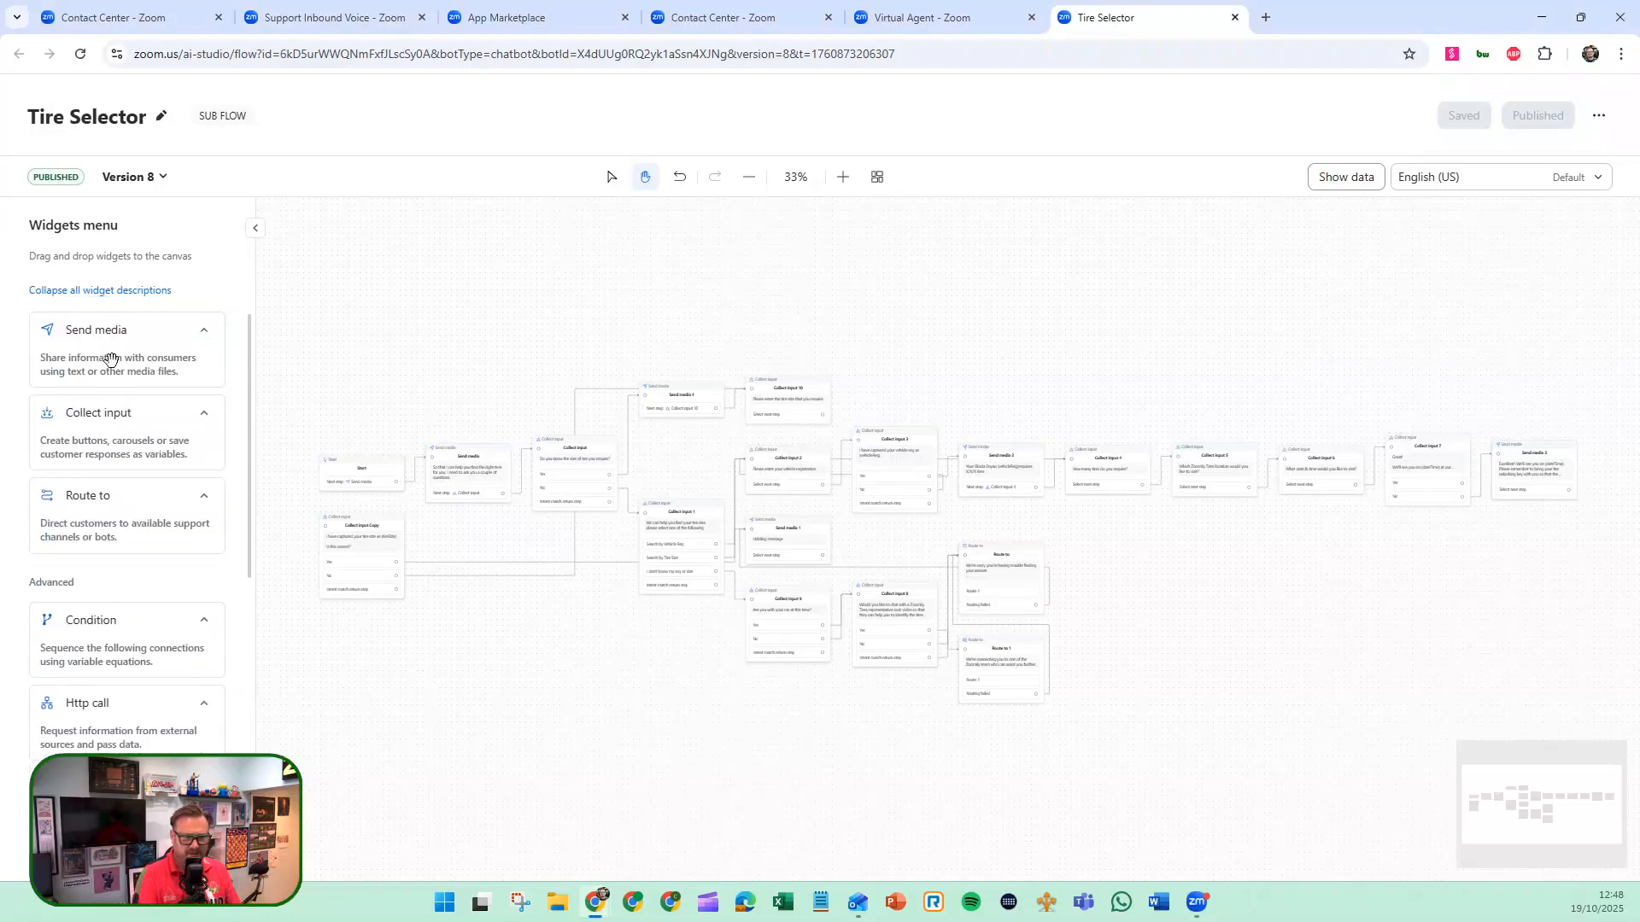
{"action": "left_click", "coordinate": [334, 28]}
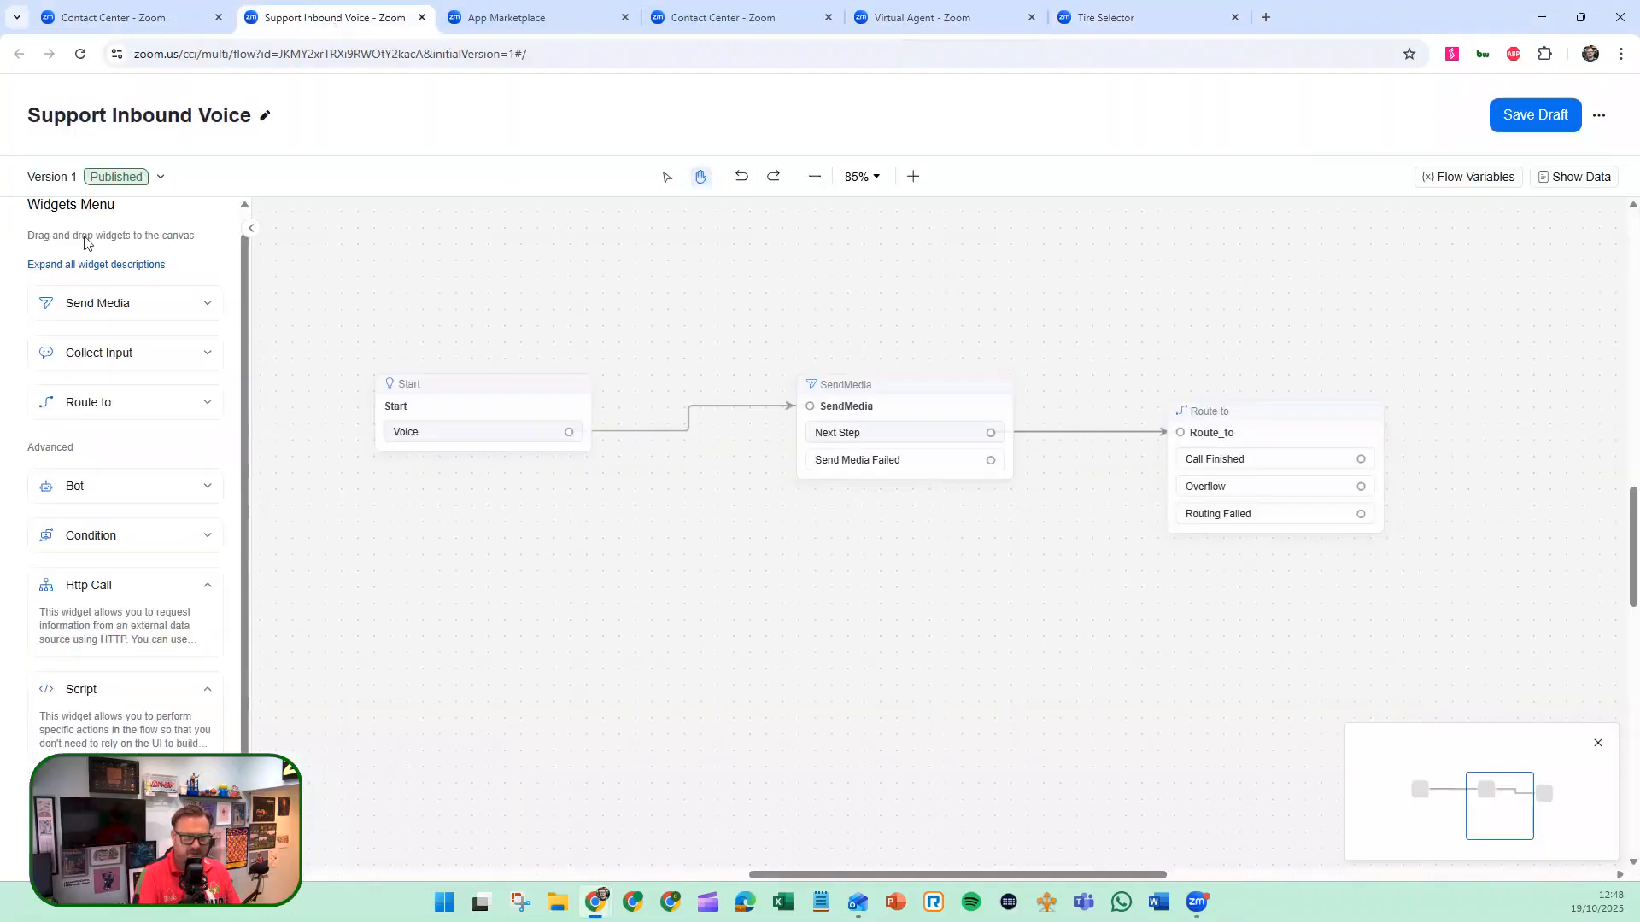
{"action": "left_click", "coordinate": [89, 264]}
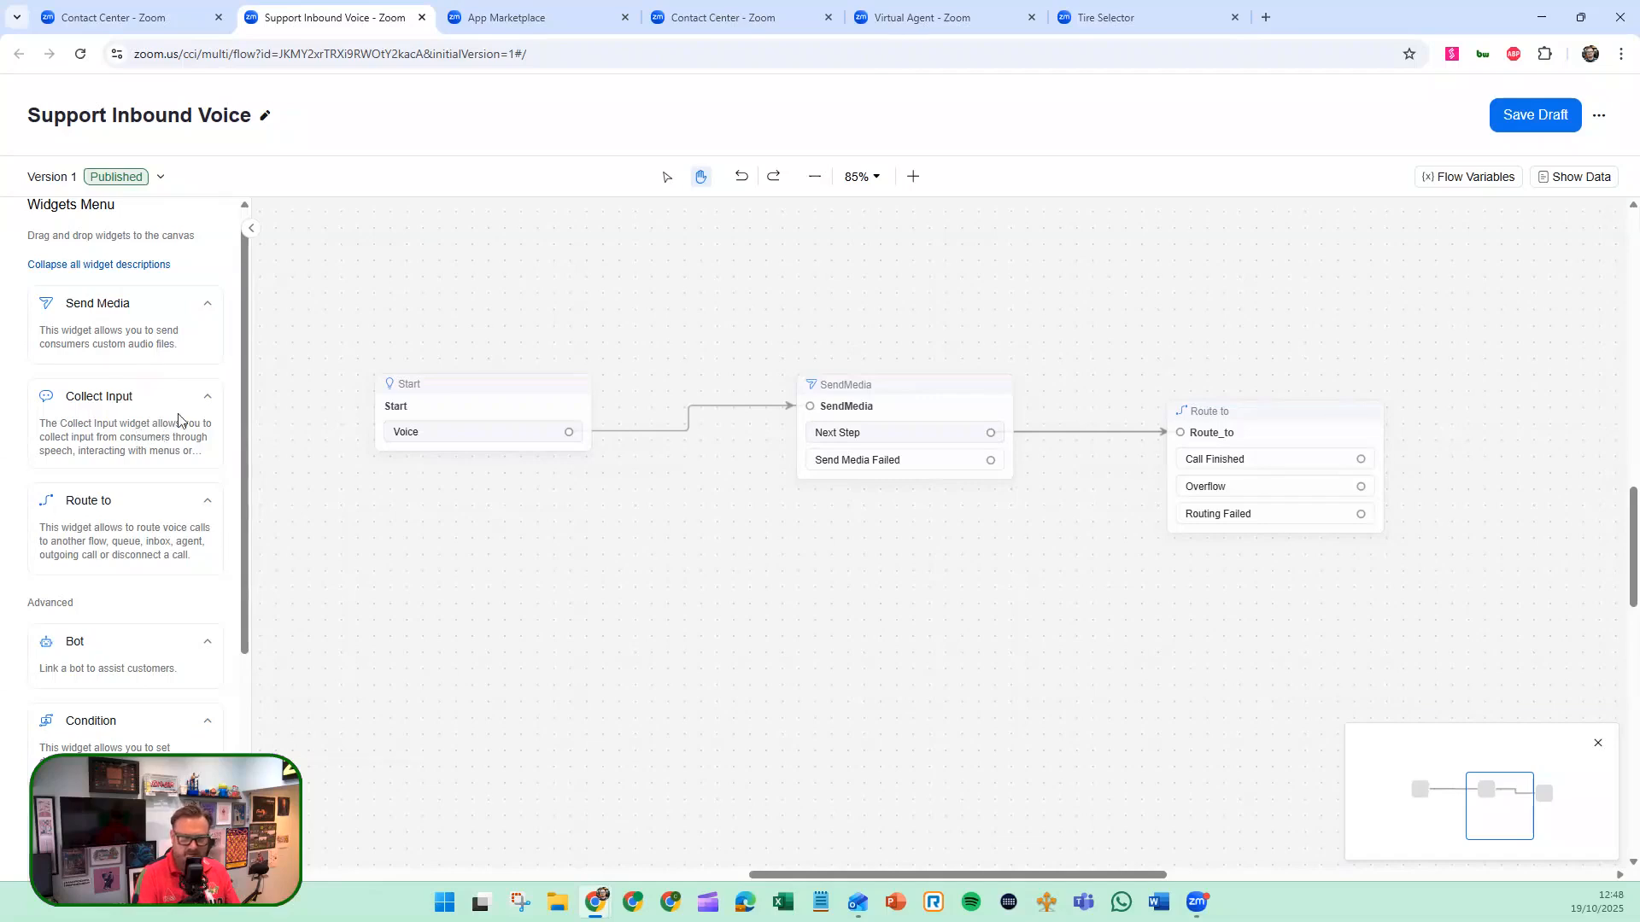
Add a Collect Input widget below the Start widget and open its support article.
{"action": "left_click_drag", "start_coordinate": [208, 436], "coordinate": [570, 592]}
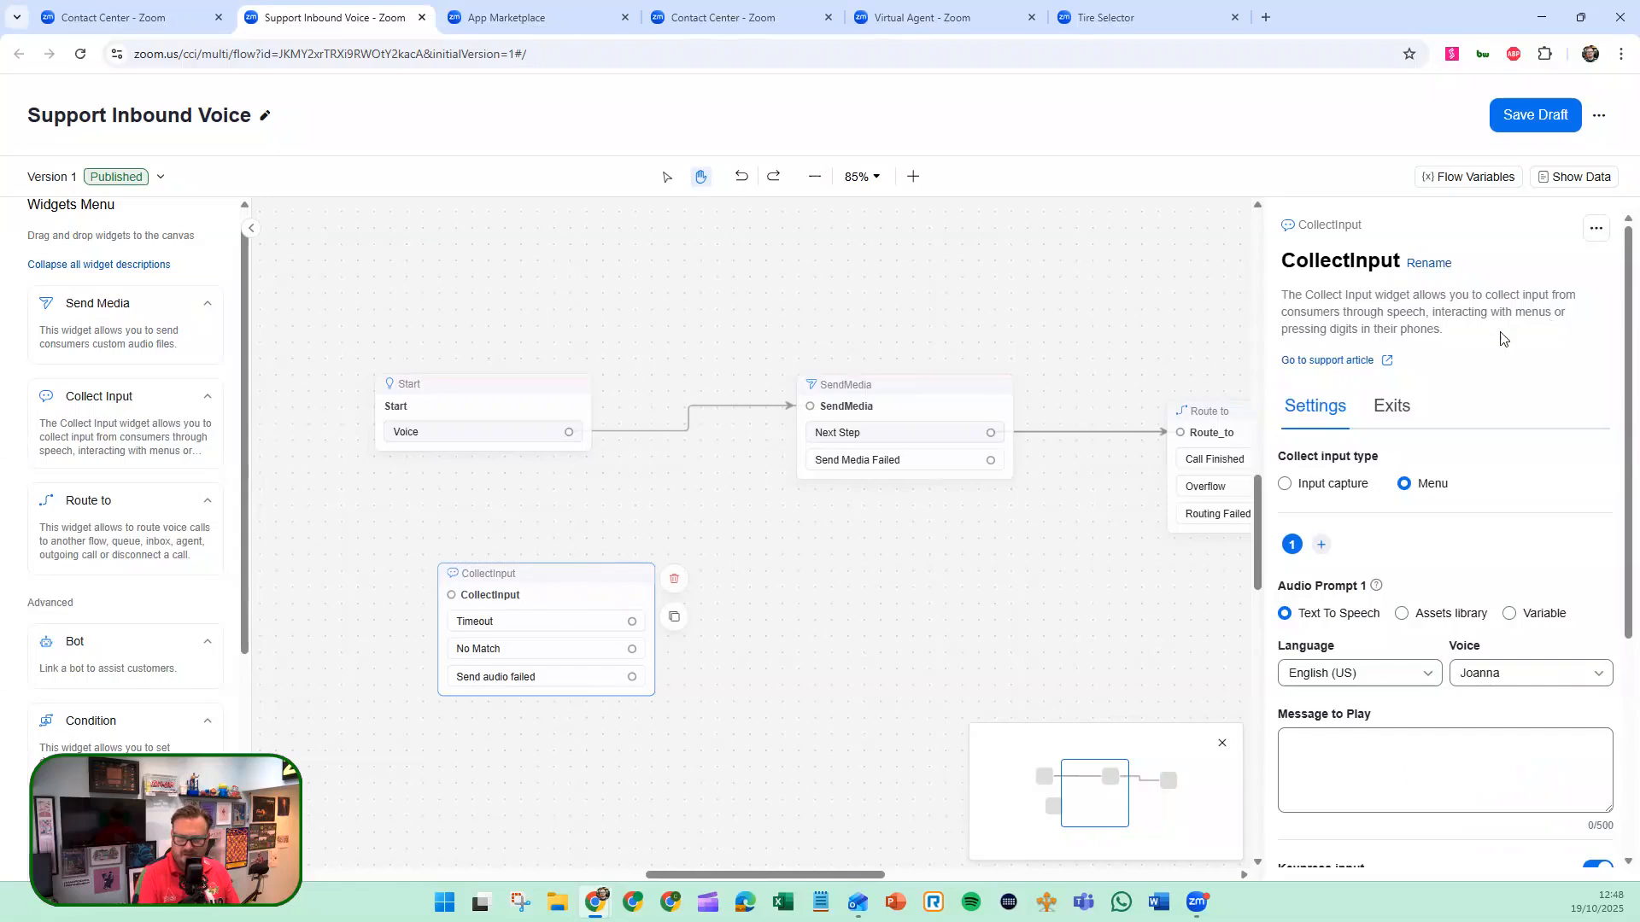
{"action": "left_click", "coordinate": [1338, 362]}
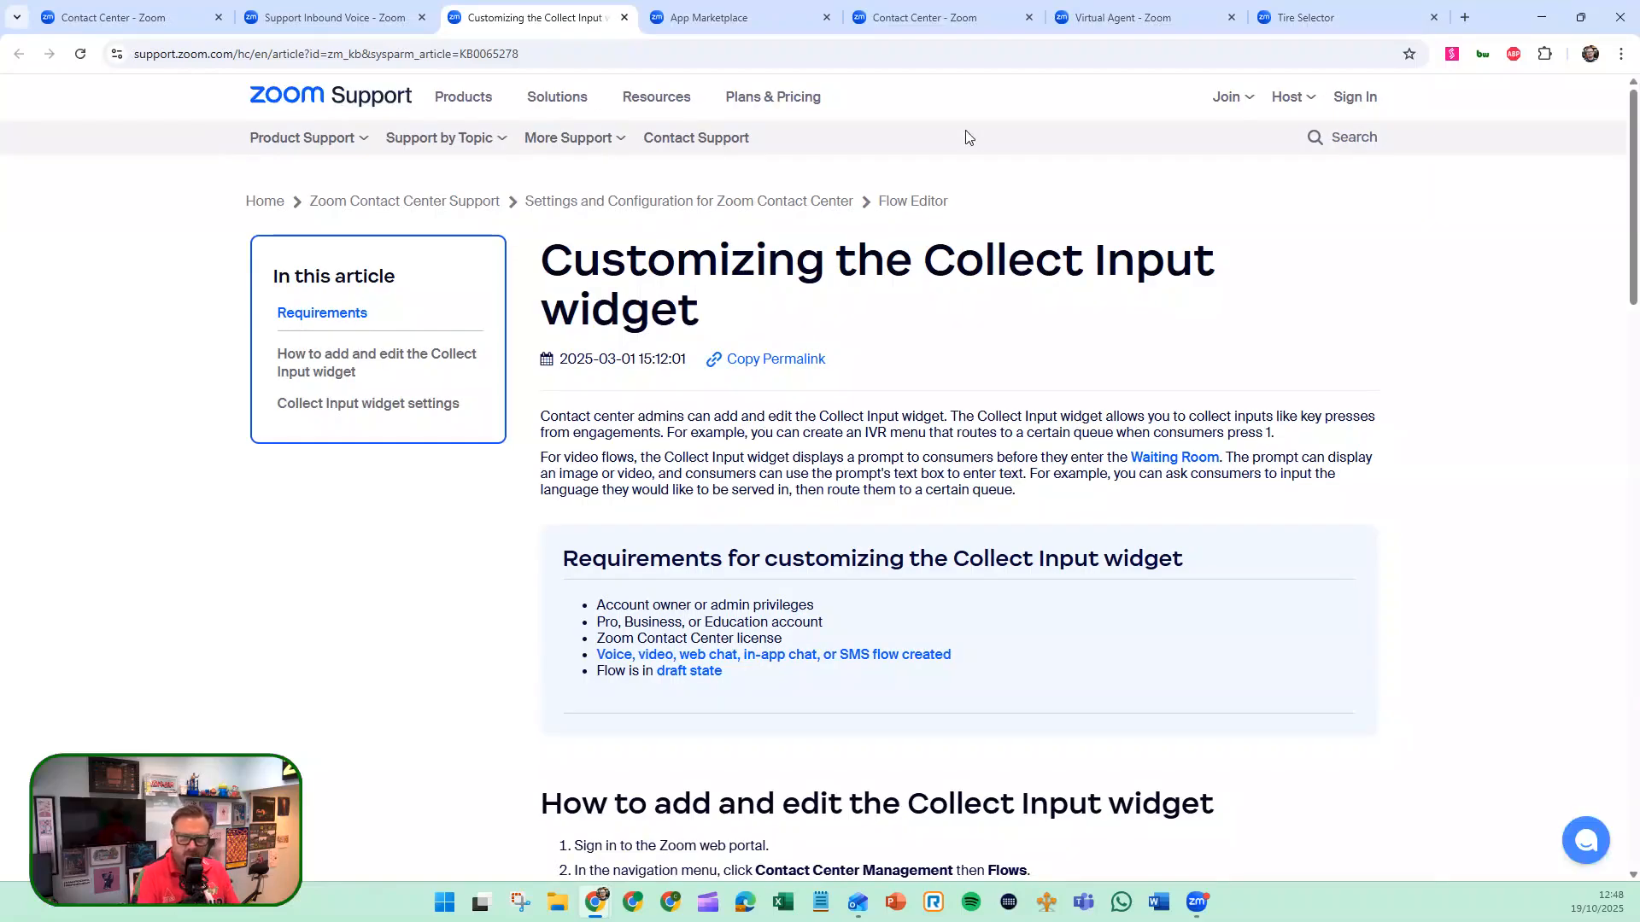
Examine the Demo Voice queue's inbound settings, including the maximum engagement explanation, the engagement acceptance options, routing and overflow.
{"action": "left_click", "coordinate": [936, 19]}
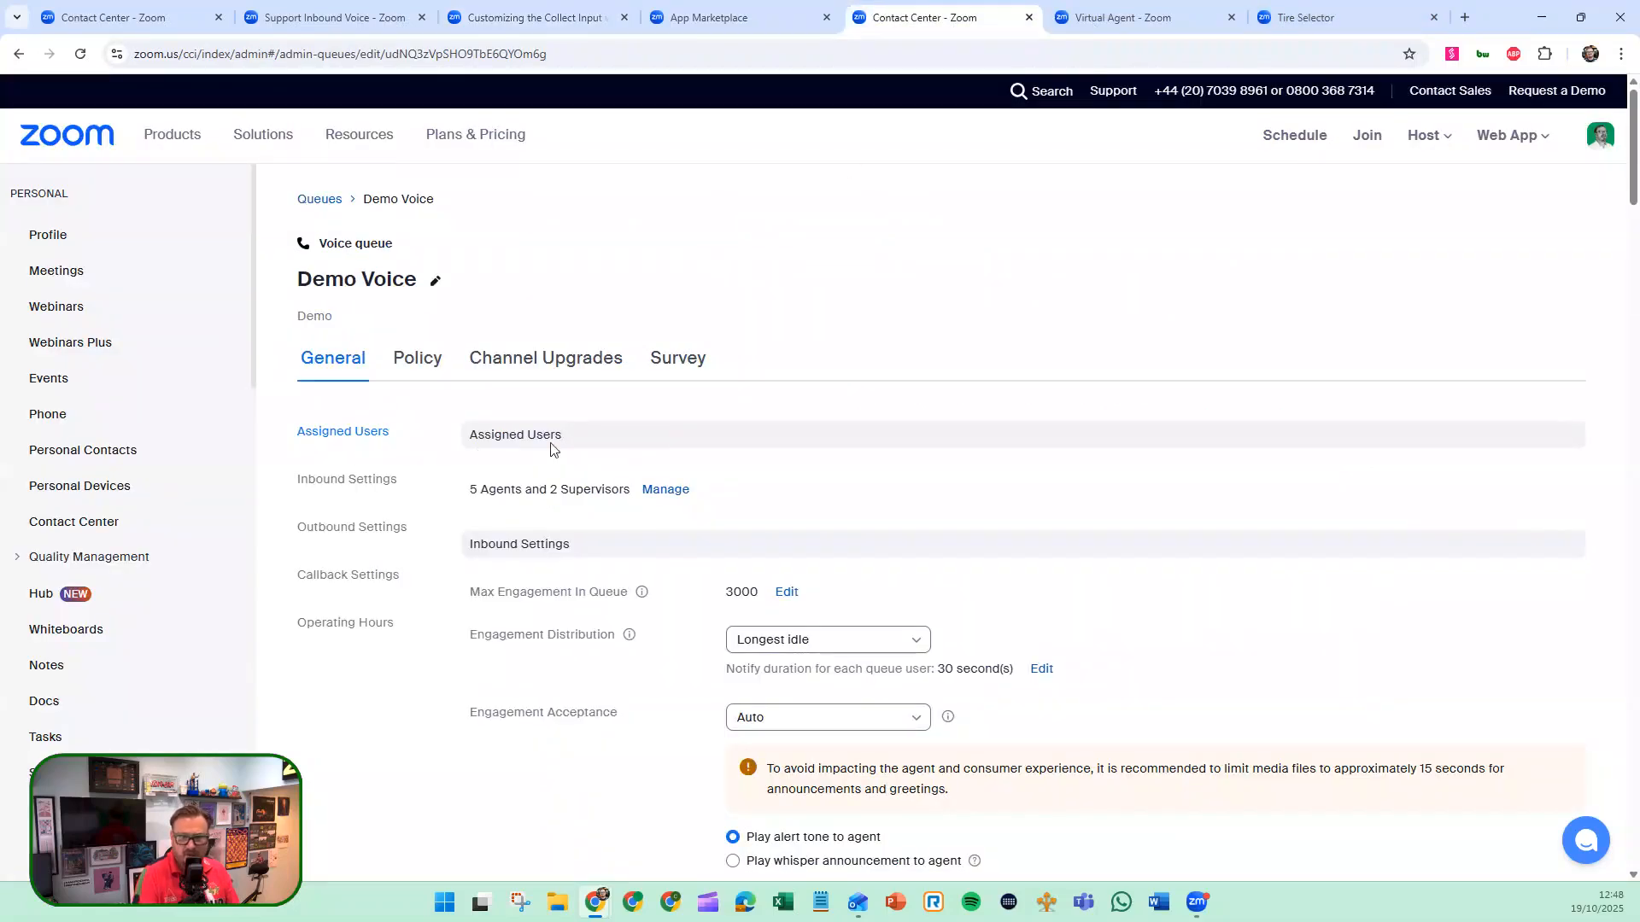
{"action": "scroll", "coordinate": [554, 448], "scroll_direction": "down", "scroll_amount": 2}
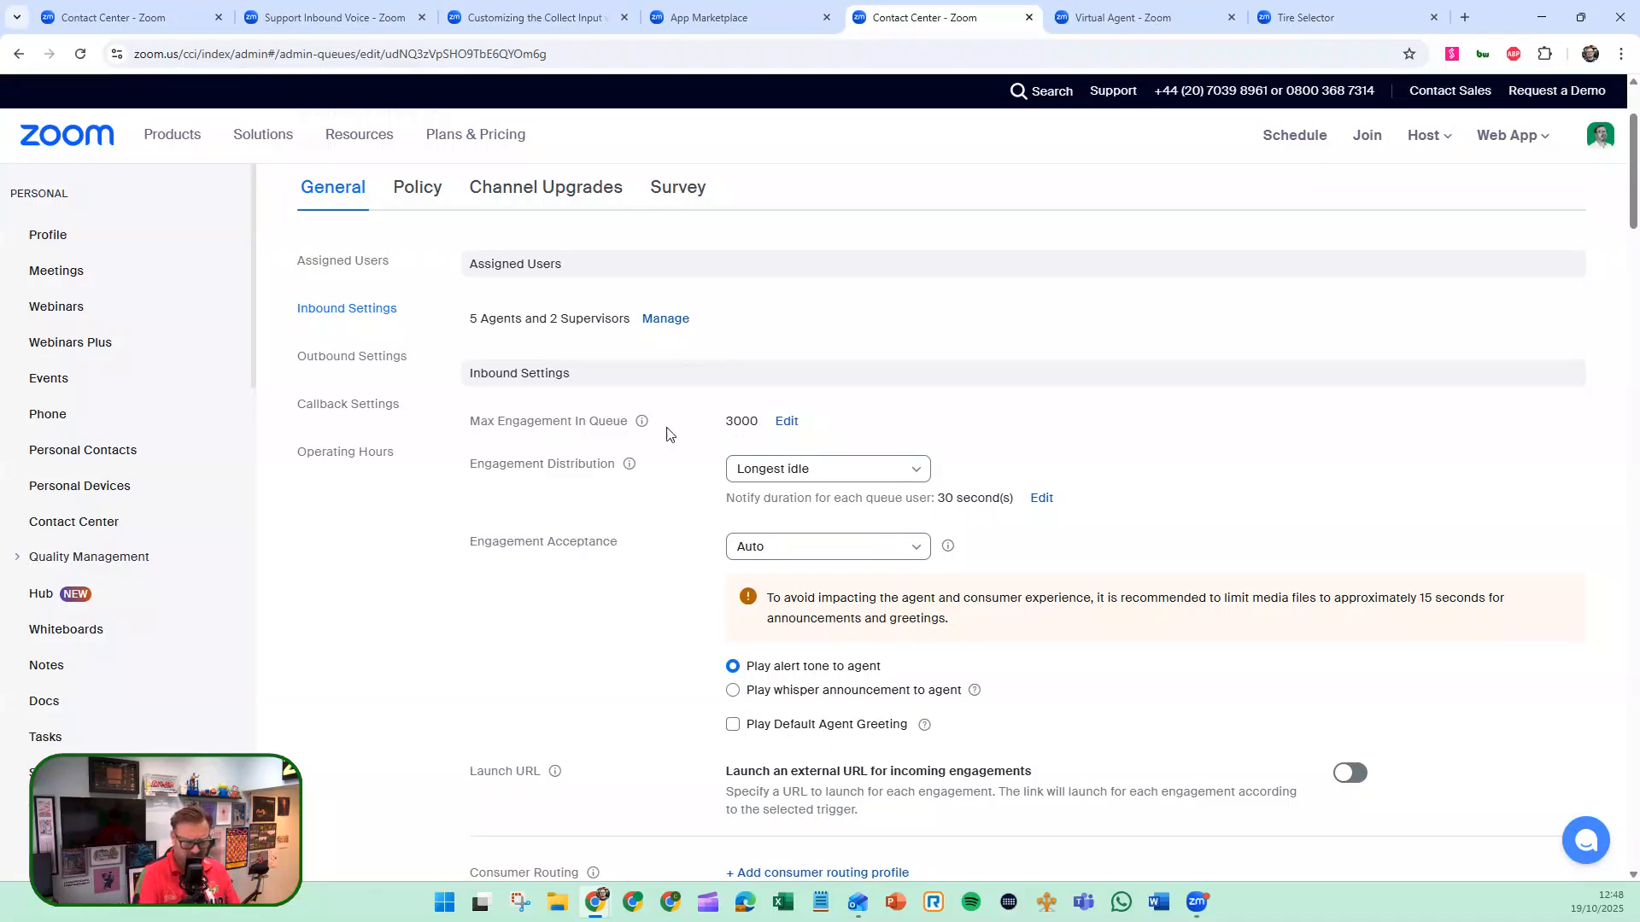
{"action": "mouse_move", "coordinate": [646, 430]}
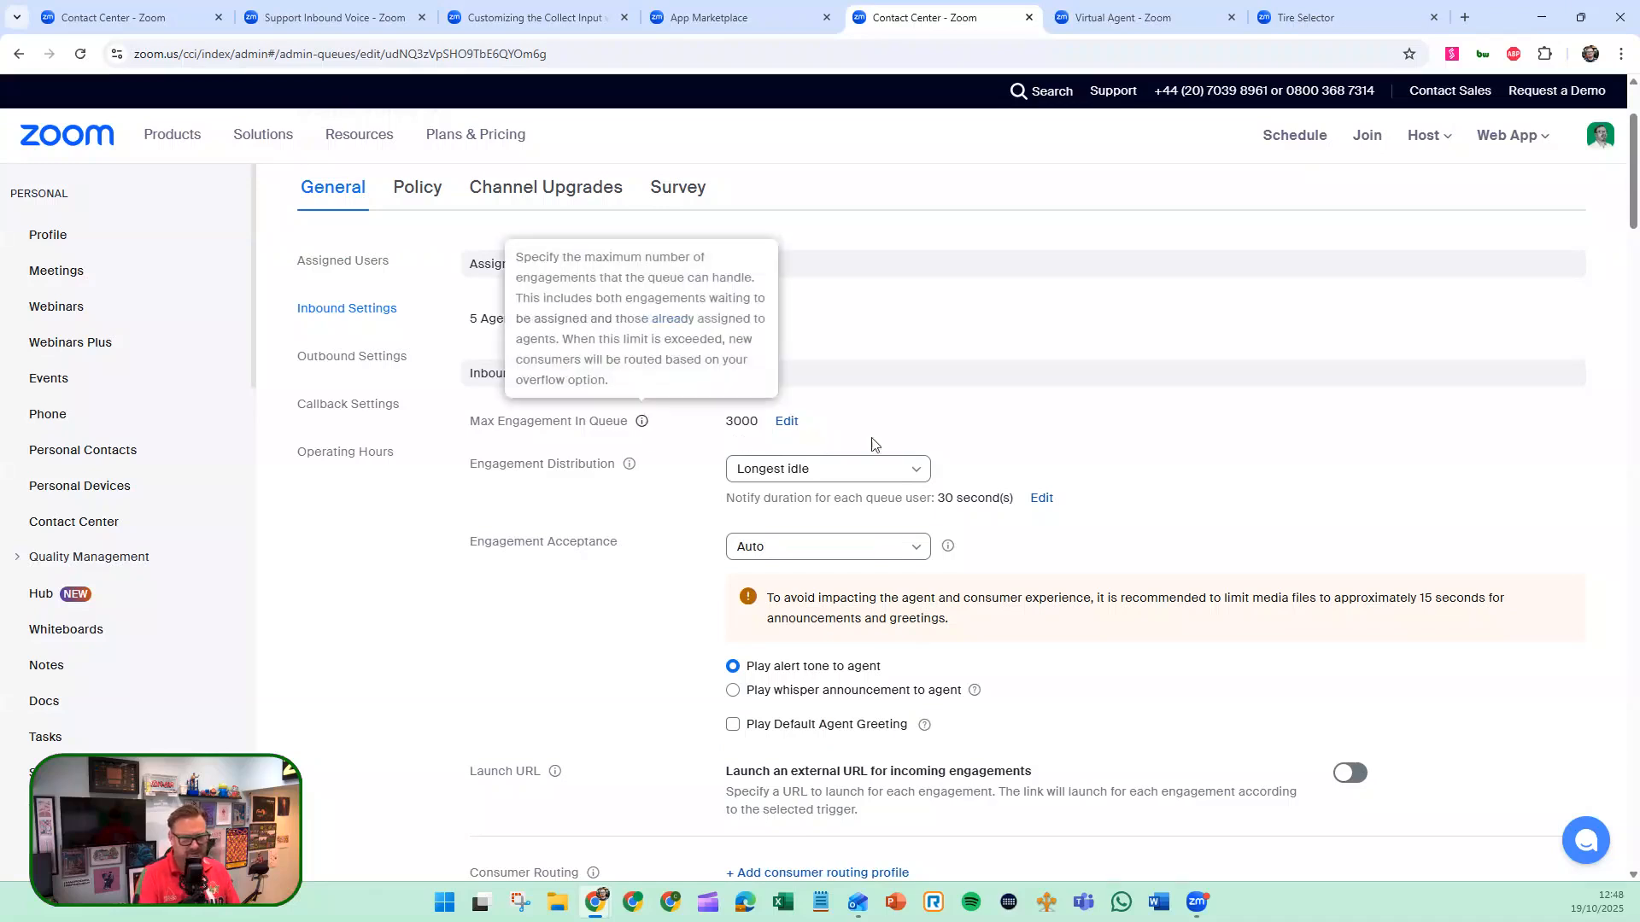
{"action": "scroll", "coordinate": [883, 440], "scroll_direction": "down", "scroll_amount": 2}
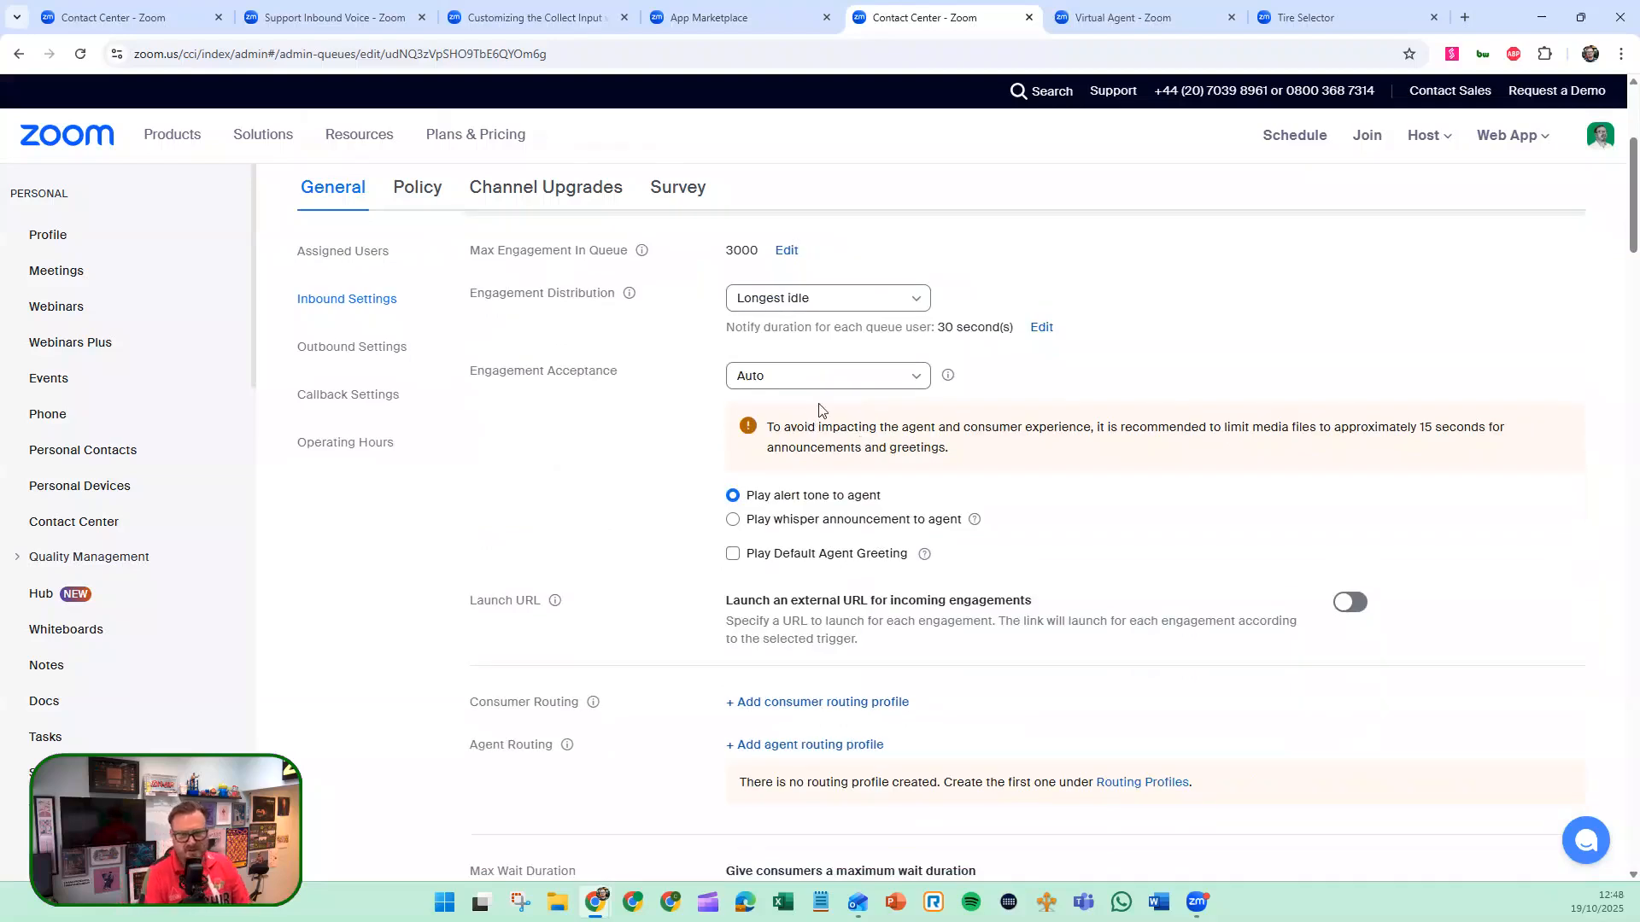
{"action": "left_click", "coordinate": [858, 386]}
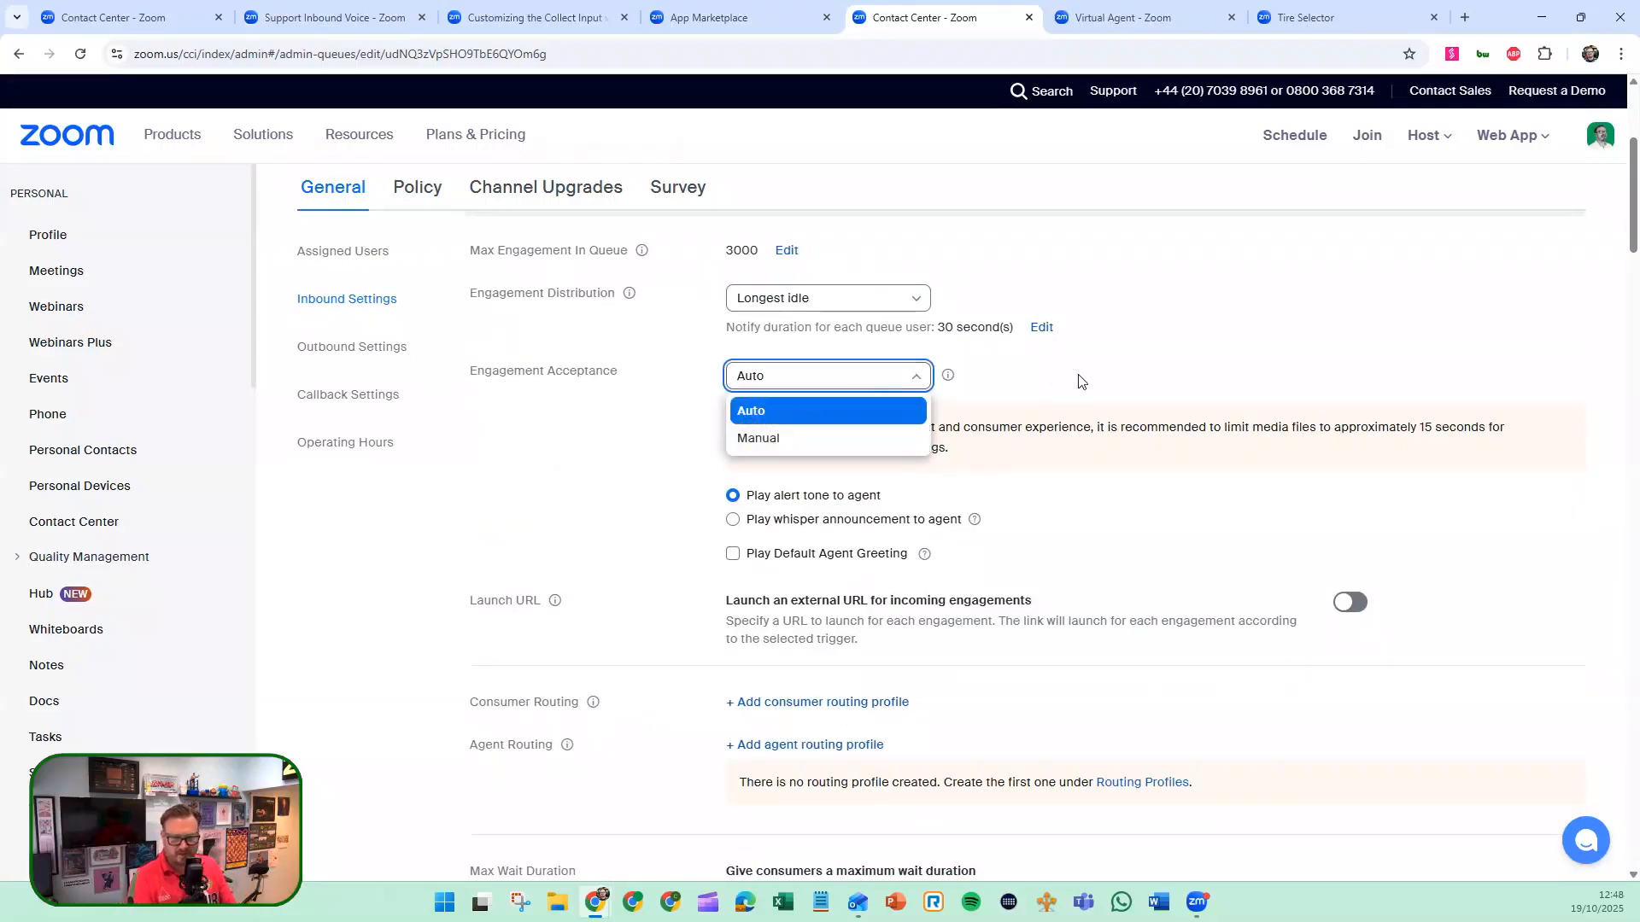
{"action": "left_click", "coordinate": [1009, 410]}
{"action": "scroll", "coordinate": [1009, 410], "scroll_direction": "down", "scroll_amount": 2}
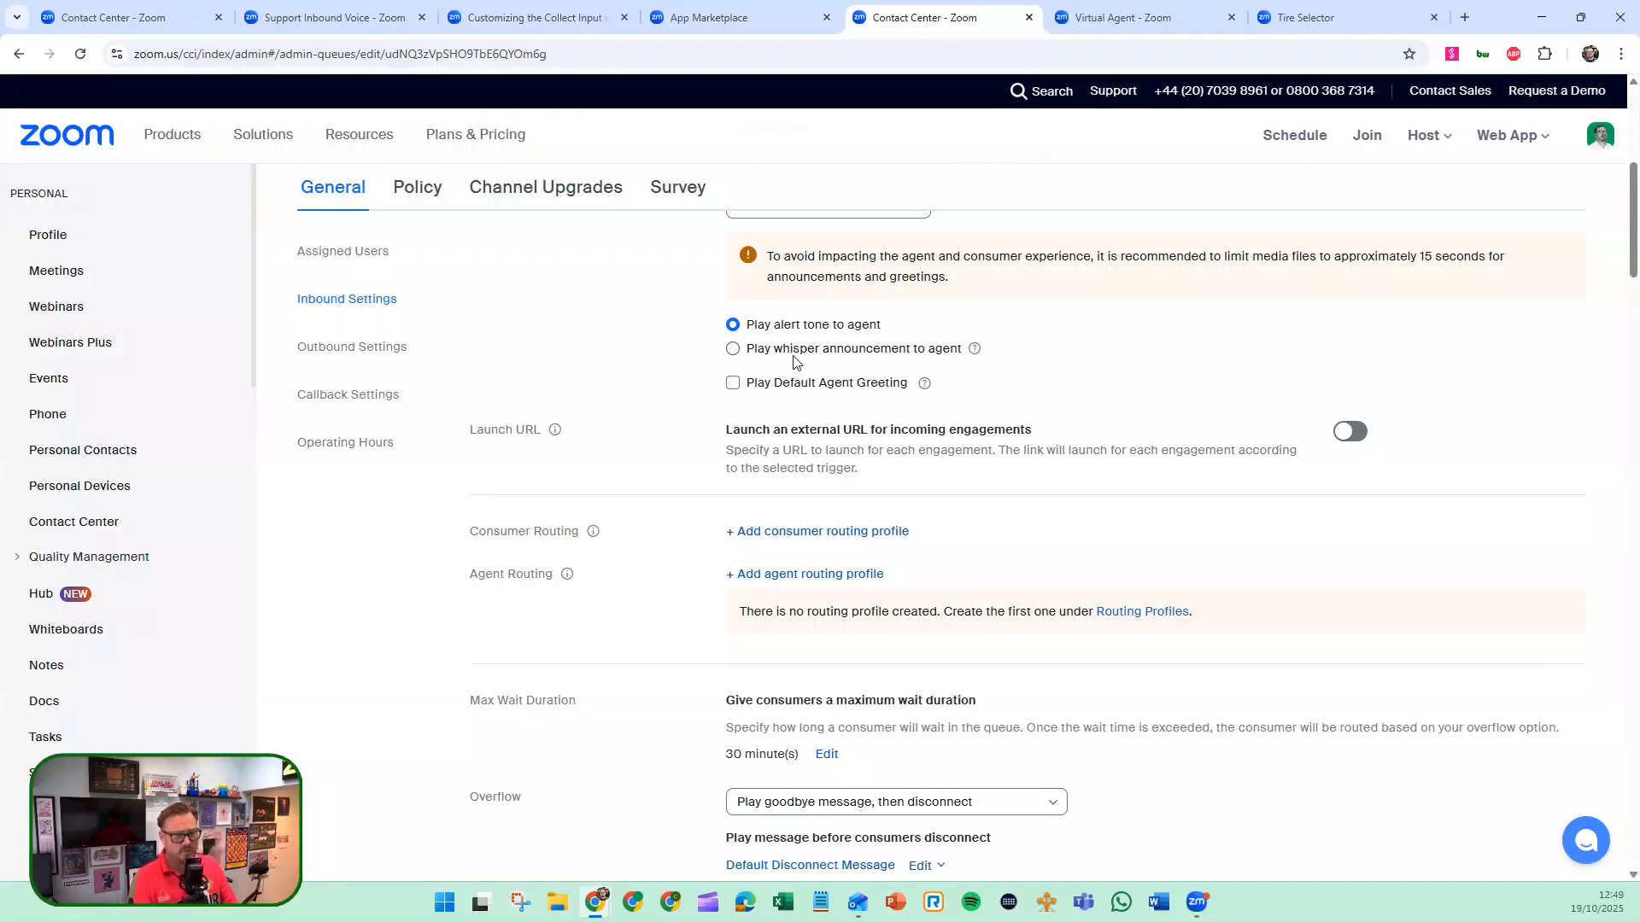
{"action": "scroll", "coordinate": [821, 459], "scroll_direction": "down", "scroll_amount": 2}
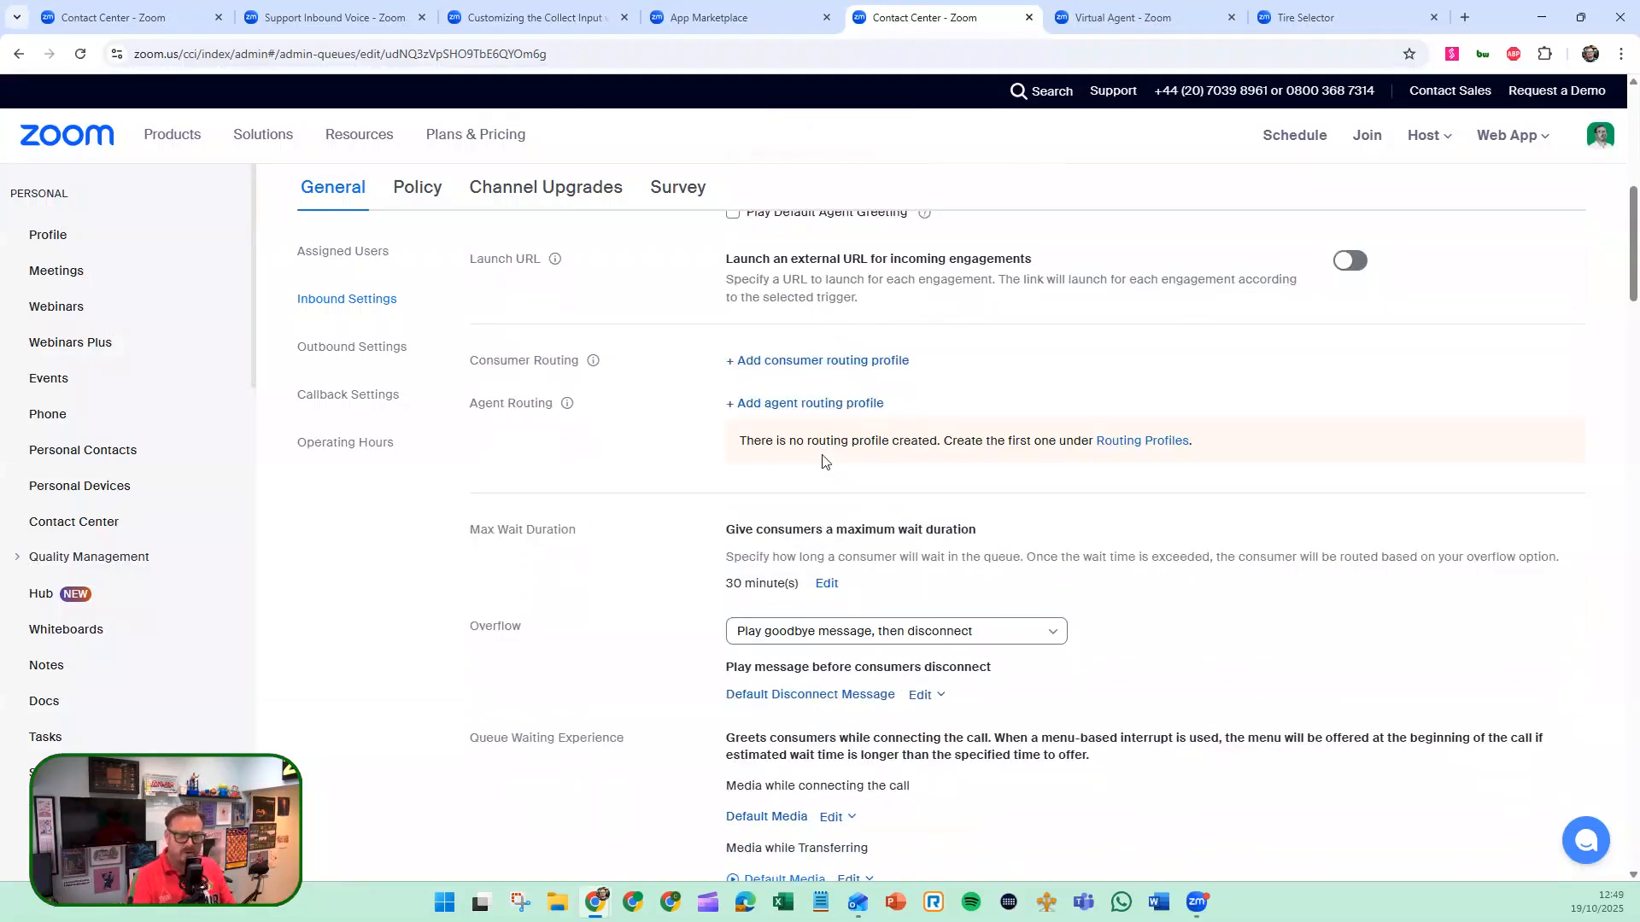